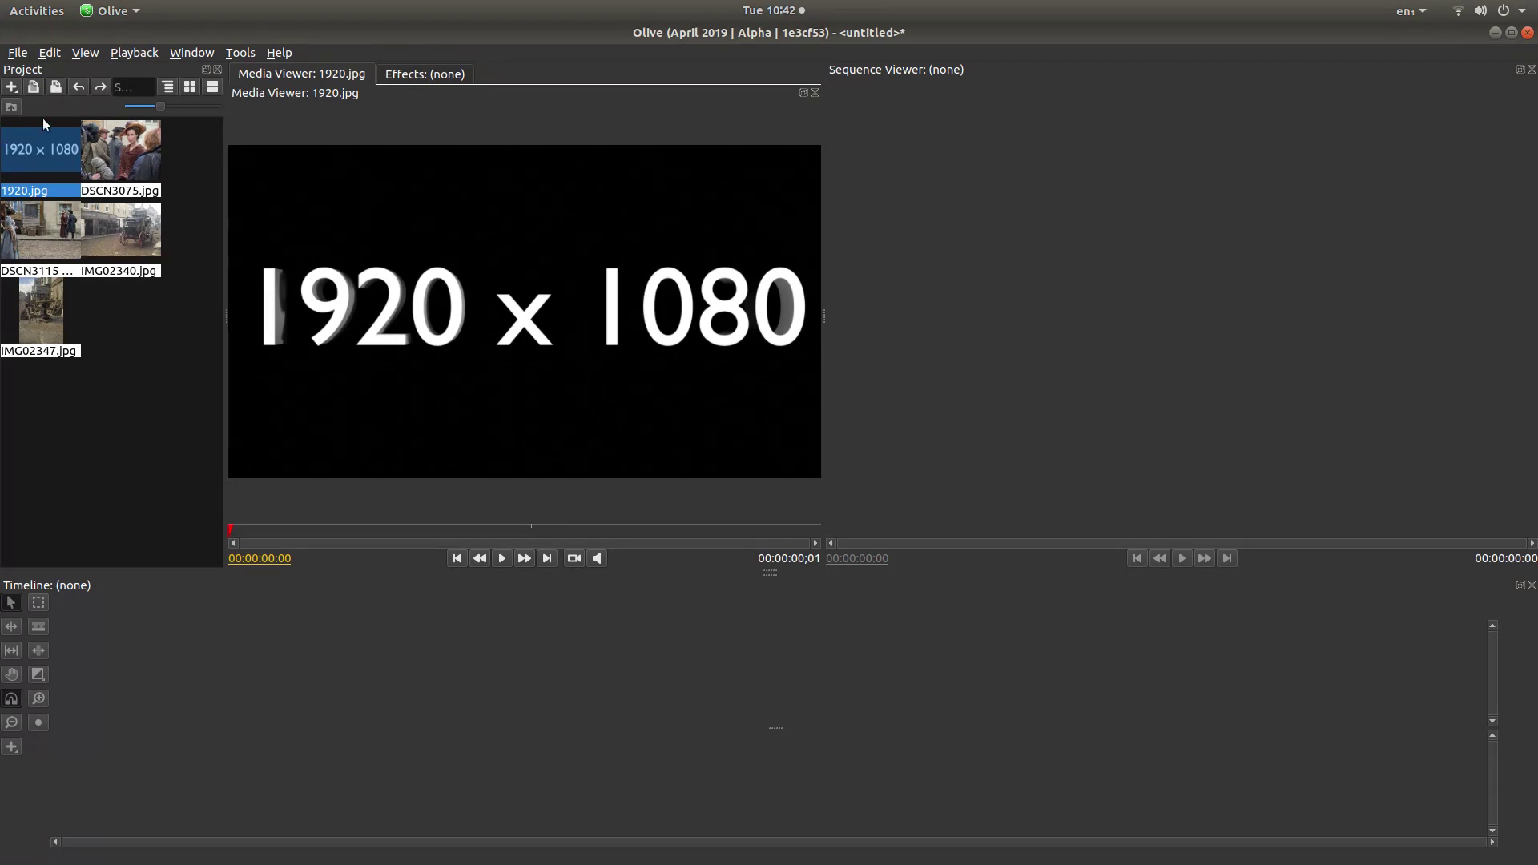
Create Sequence 01 from 1920.jpg, add DSCN3075.jpg above it, and select the 1920.jpg clip.
{"action": "left_click_drag", "start_coordinate": [35, 145], "coordinate": [83, 725]}
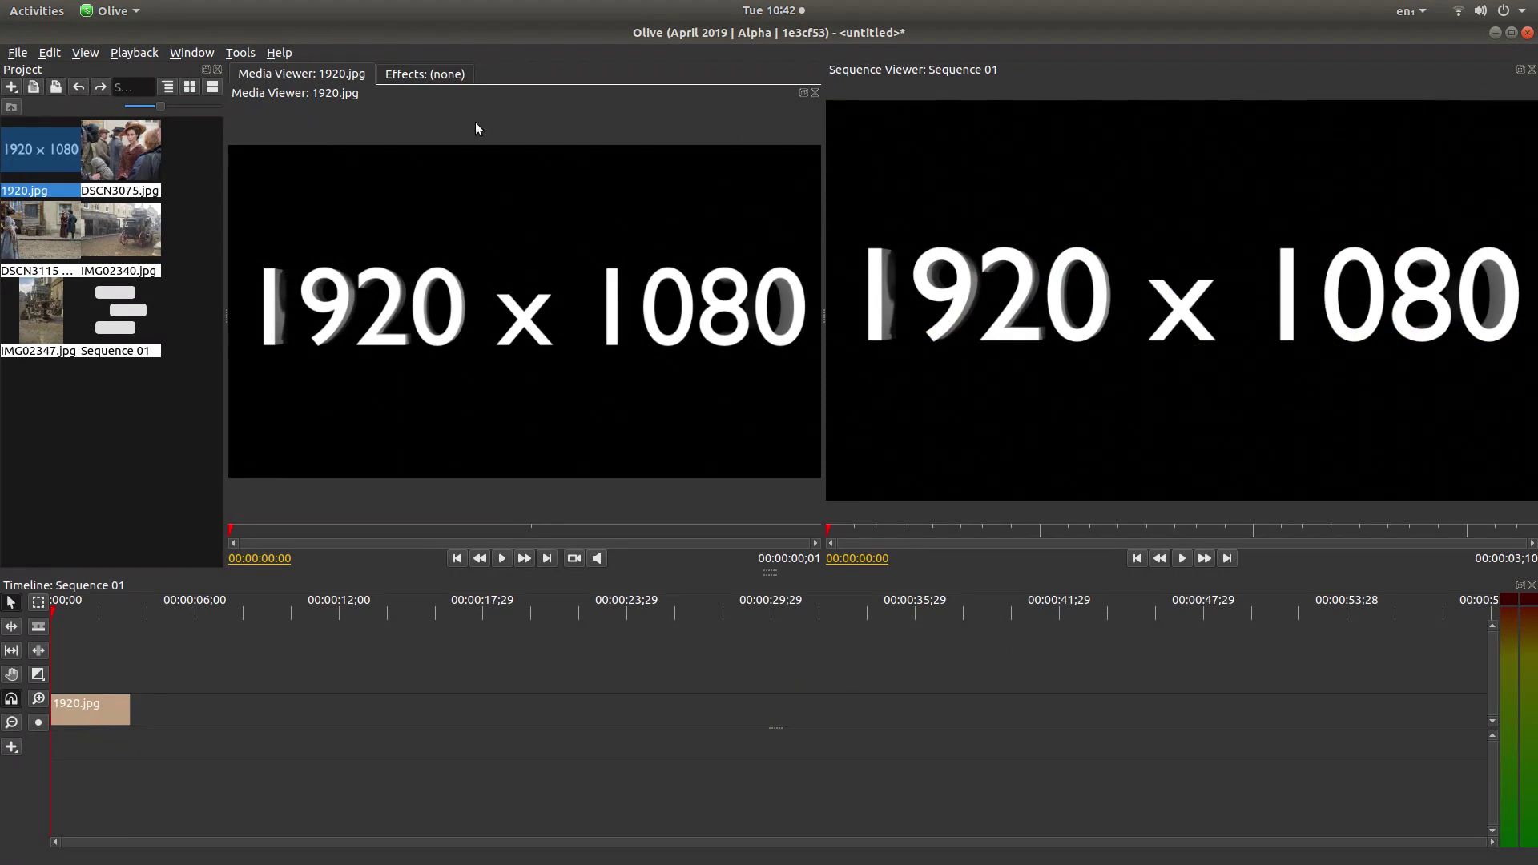
{"action": "left_click", "coordinate": [111, 167]}
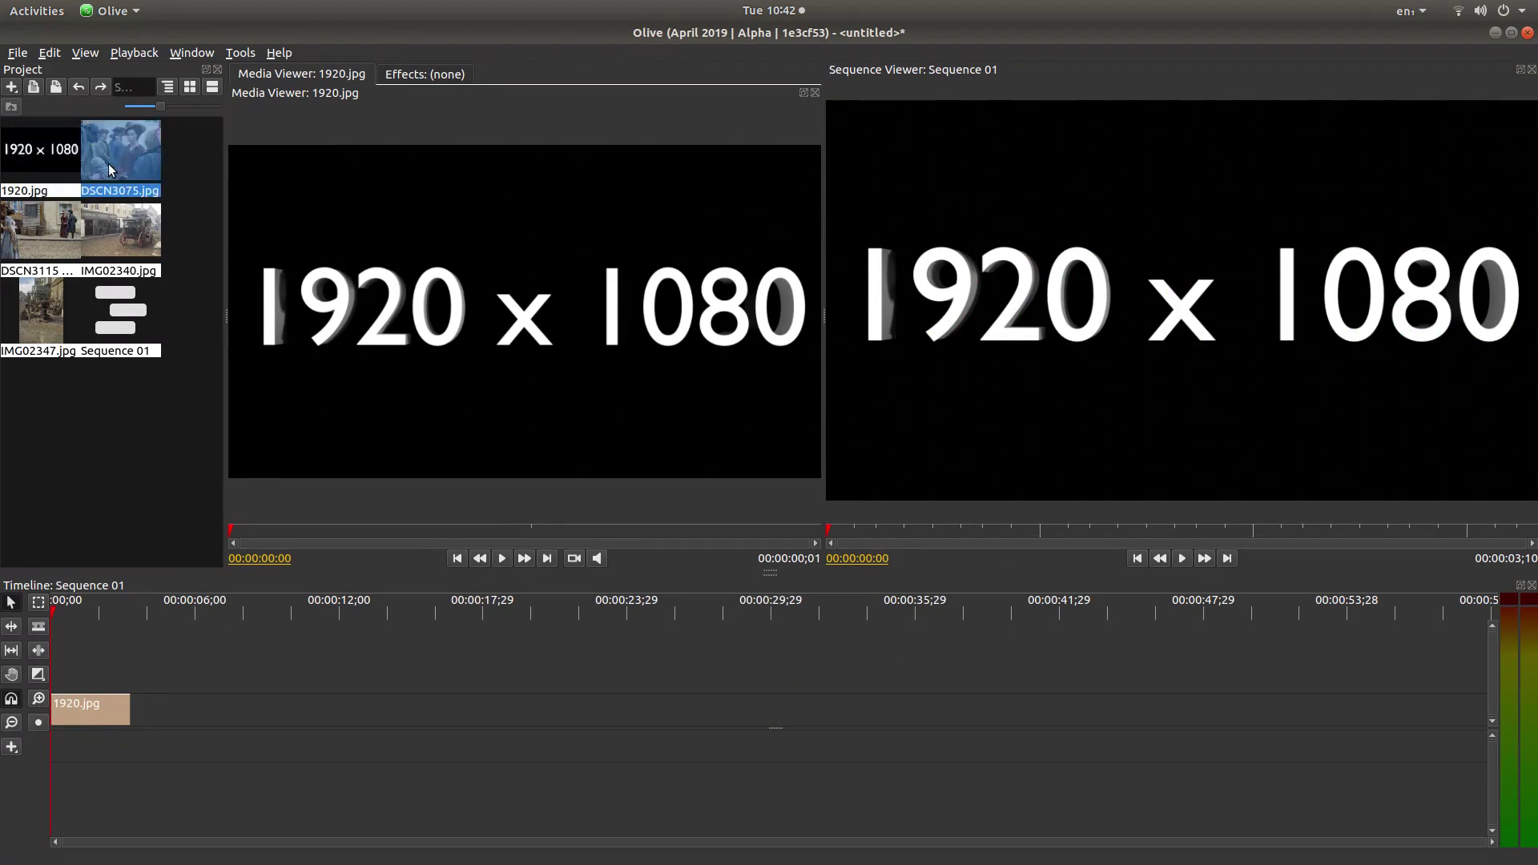
{"action": "left_click_drag", "start_coordinate": [111, 168], "coordinate": [94, 675]}
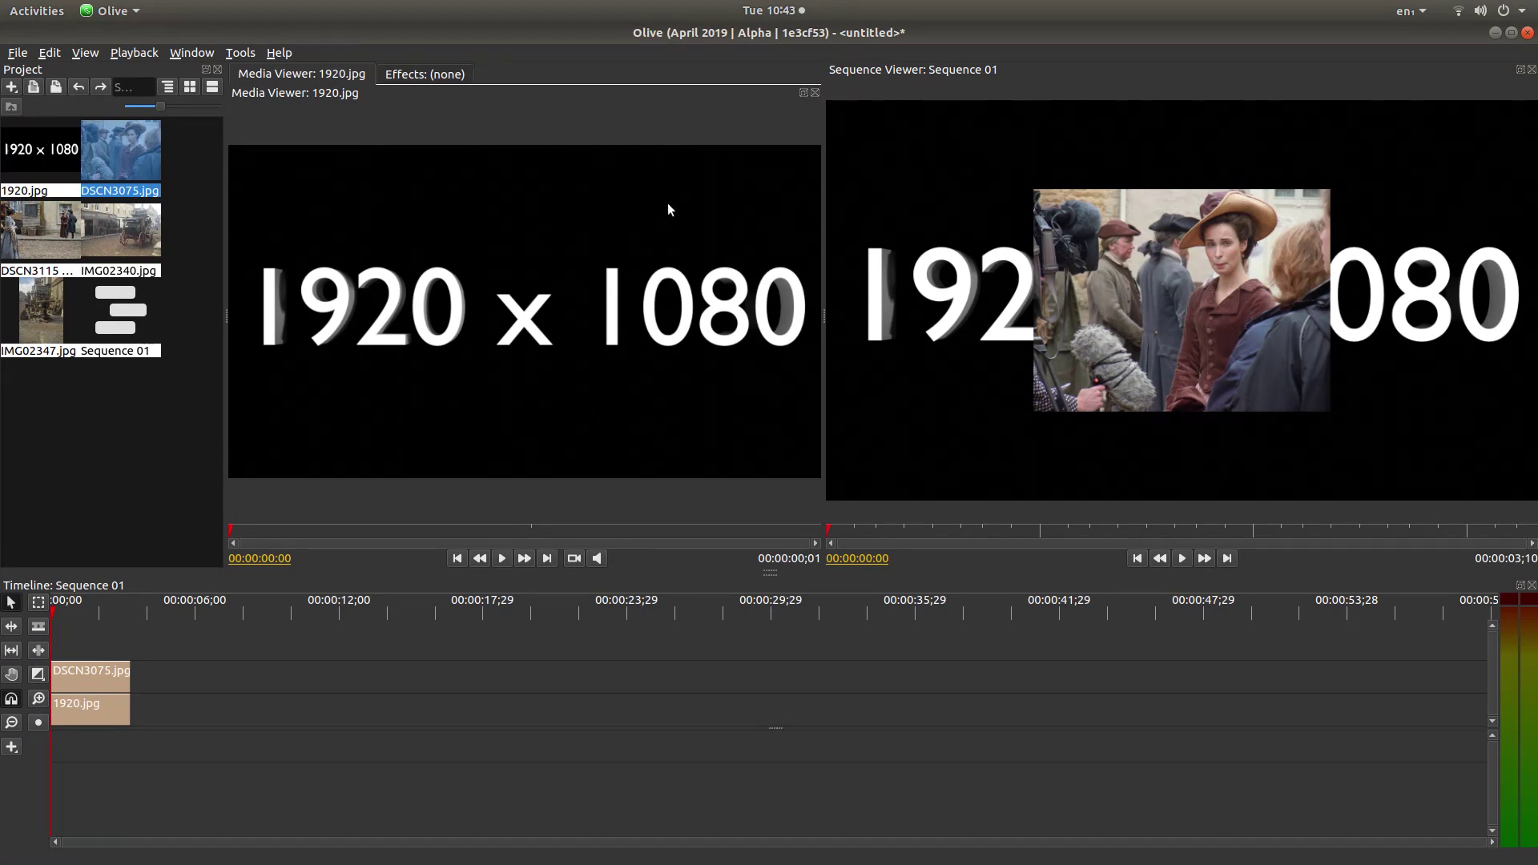
{"action": "left_click", "coordinate": [71, 718]}
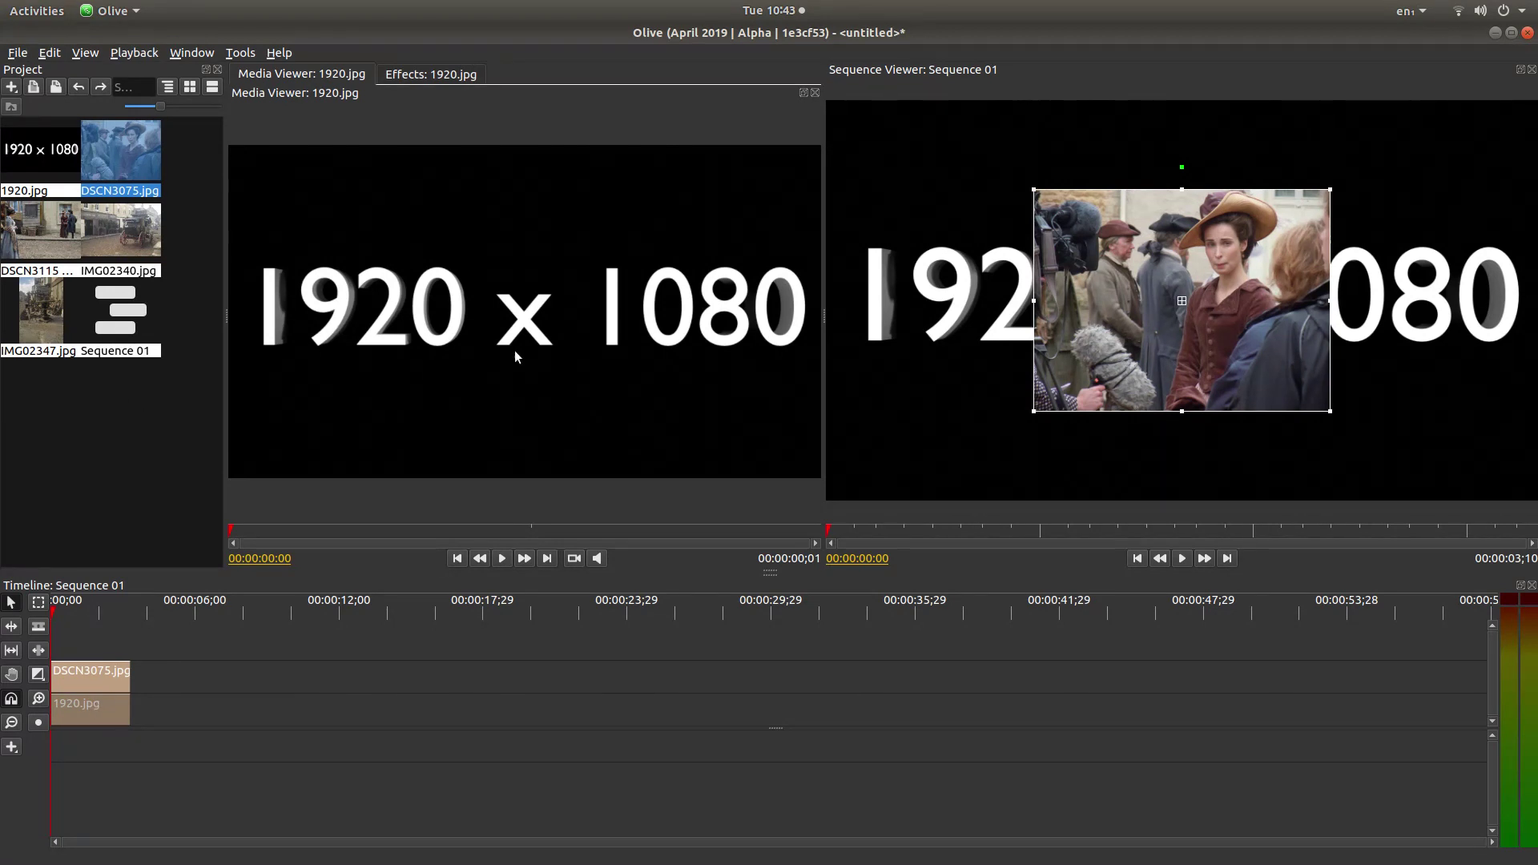
Delete the 1920.jpg clip, move DSCN3075.jpg down a track, and show its effect settings.
{"action": "key", "text": "Delete"}
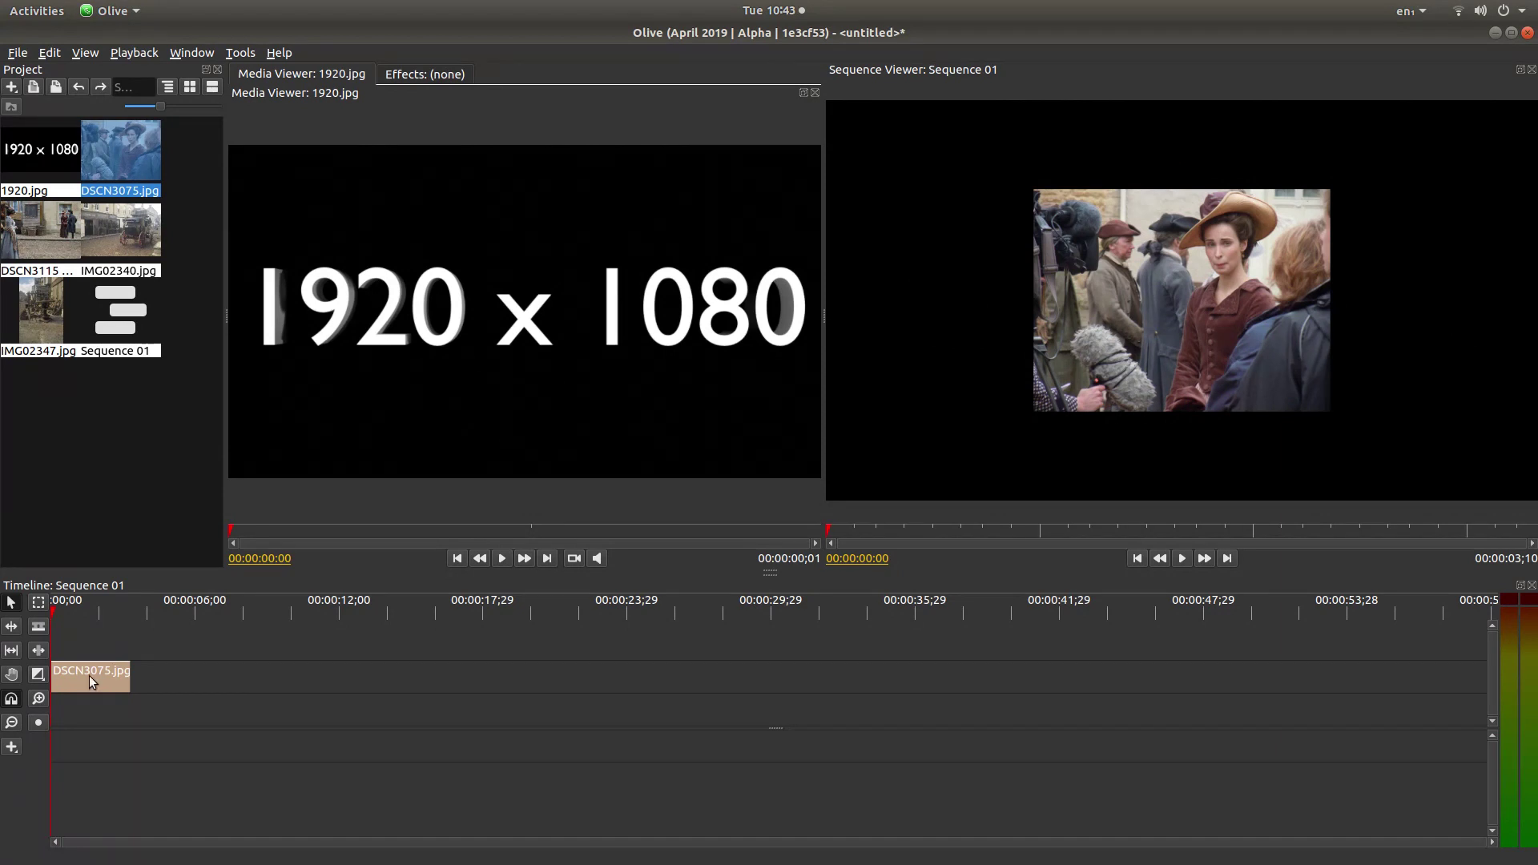
{"action": "left_click_drag", "start_coordinate": [88, 675], "coordinate": [89, 708]}
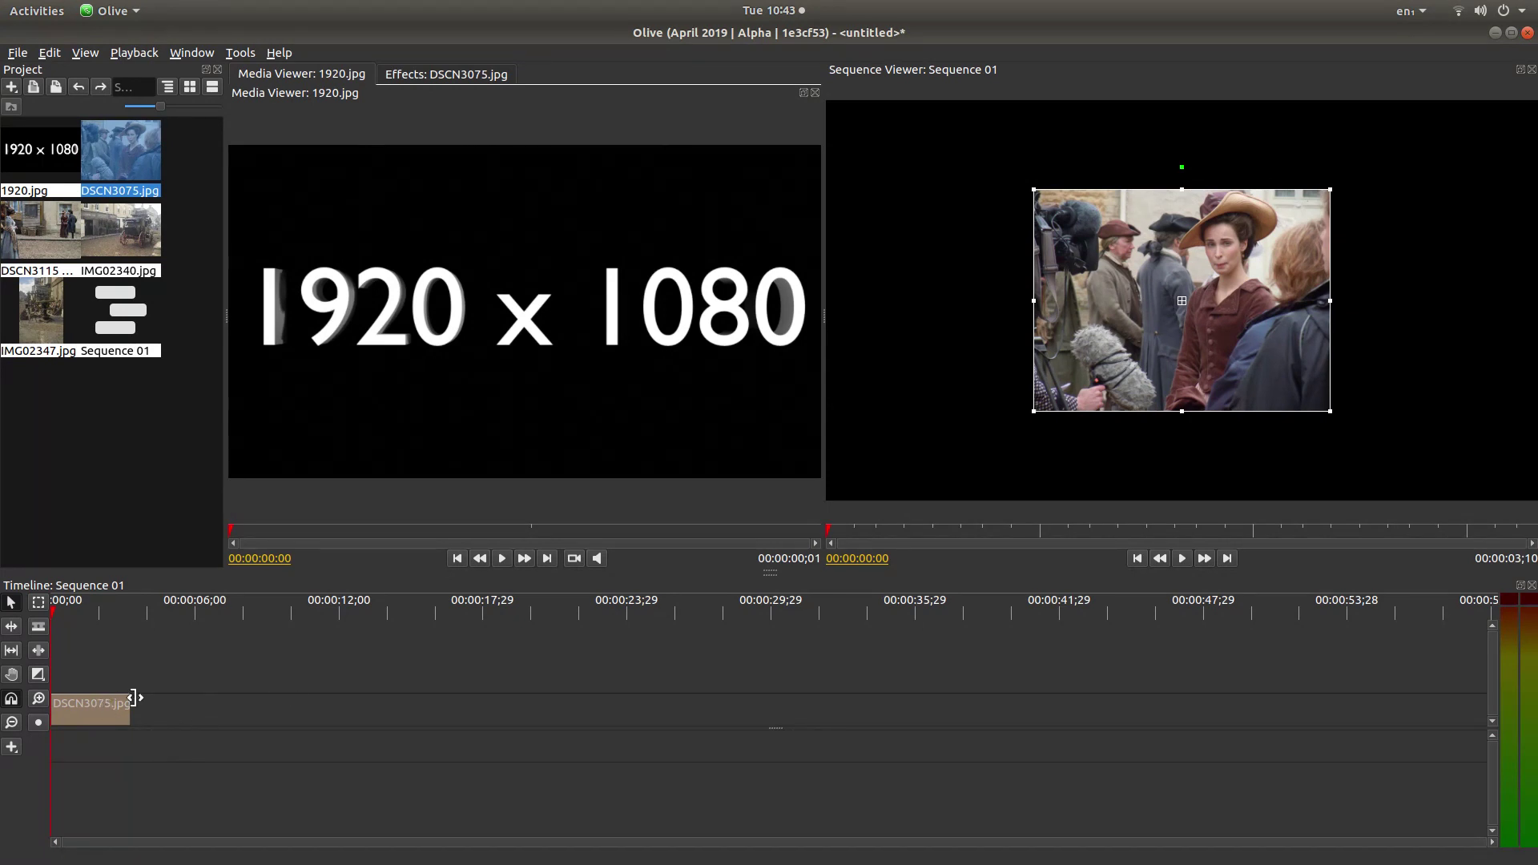
{"action": "left_click", "coordinate": [454, 74]}
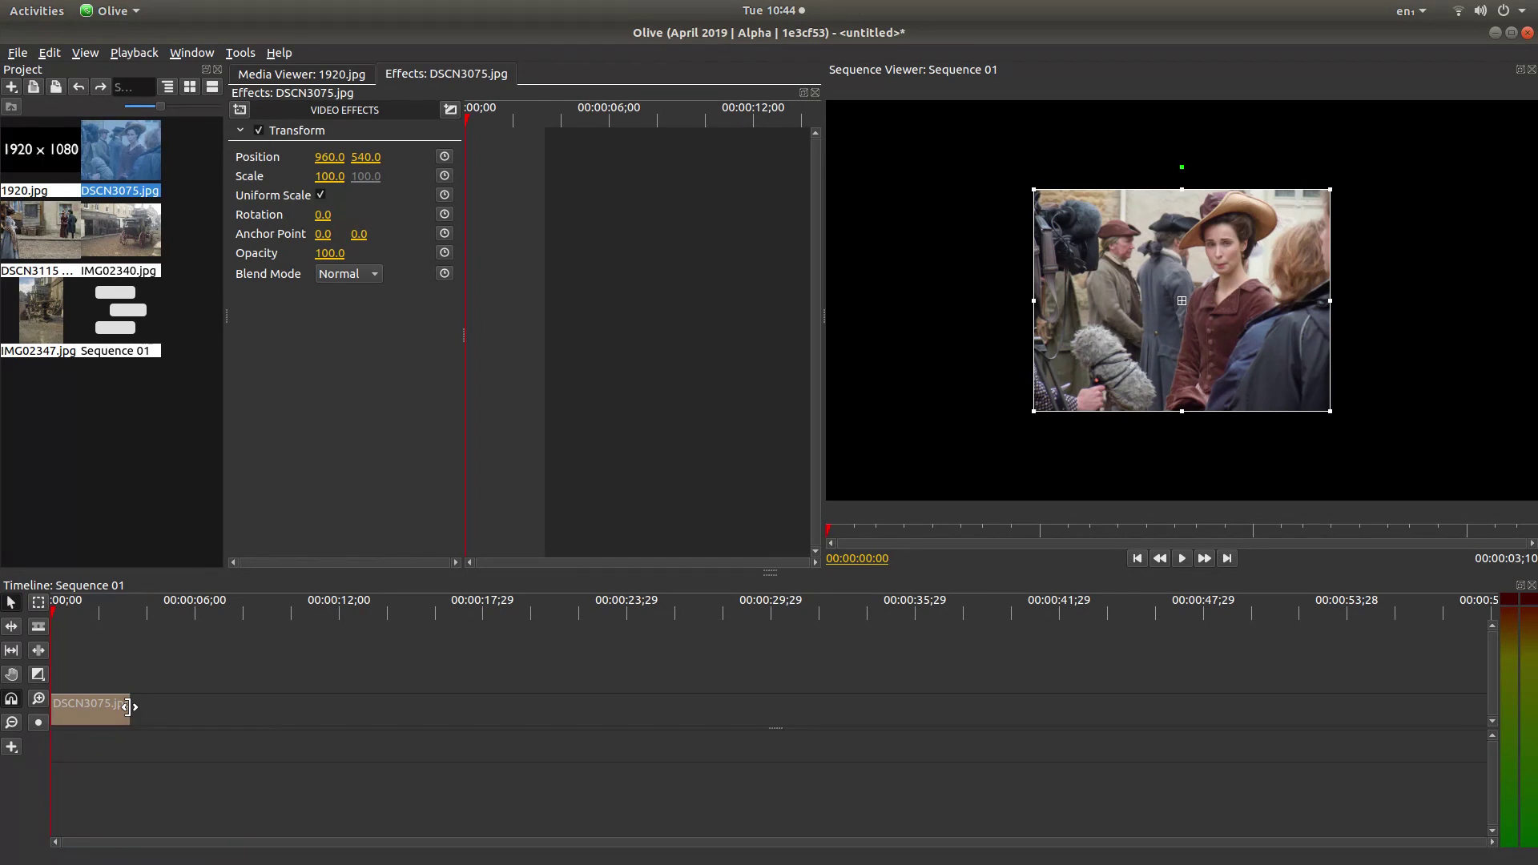
Lengthen DSCN3075.jpg to about six seconds and set Scale 241 at Position 960, 721.
{"action": "left_click_drag", "start_coordinate": [128, 706], "coordinate": [203, 709]}
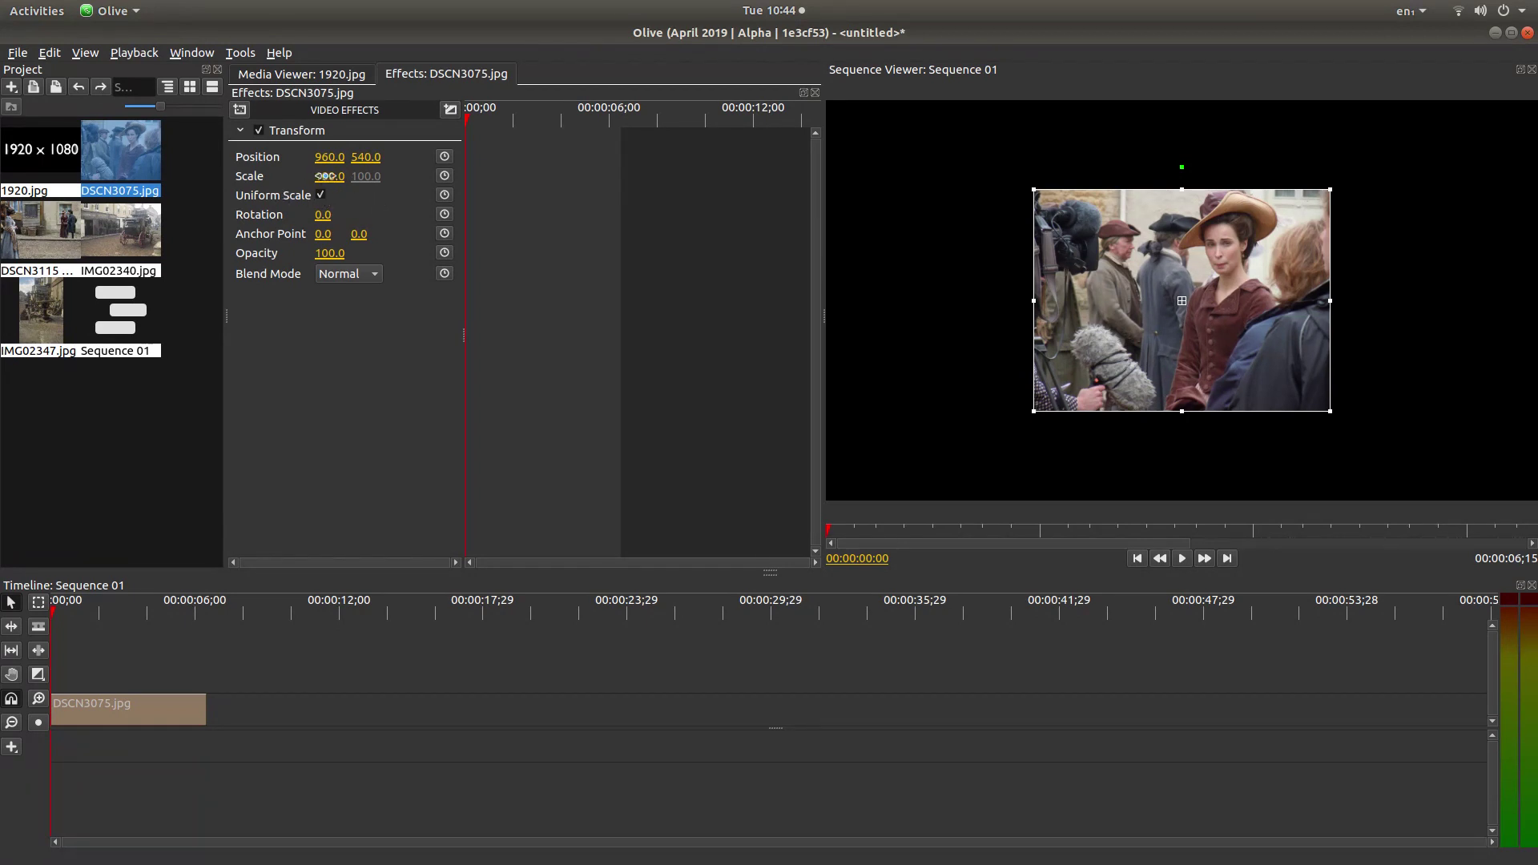
{"action": "left_click_drag", "start_coordinate": [325, 176], "coordinate": [325, 176]}
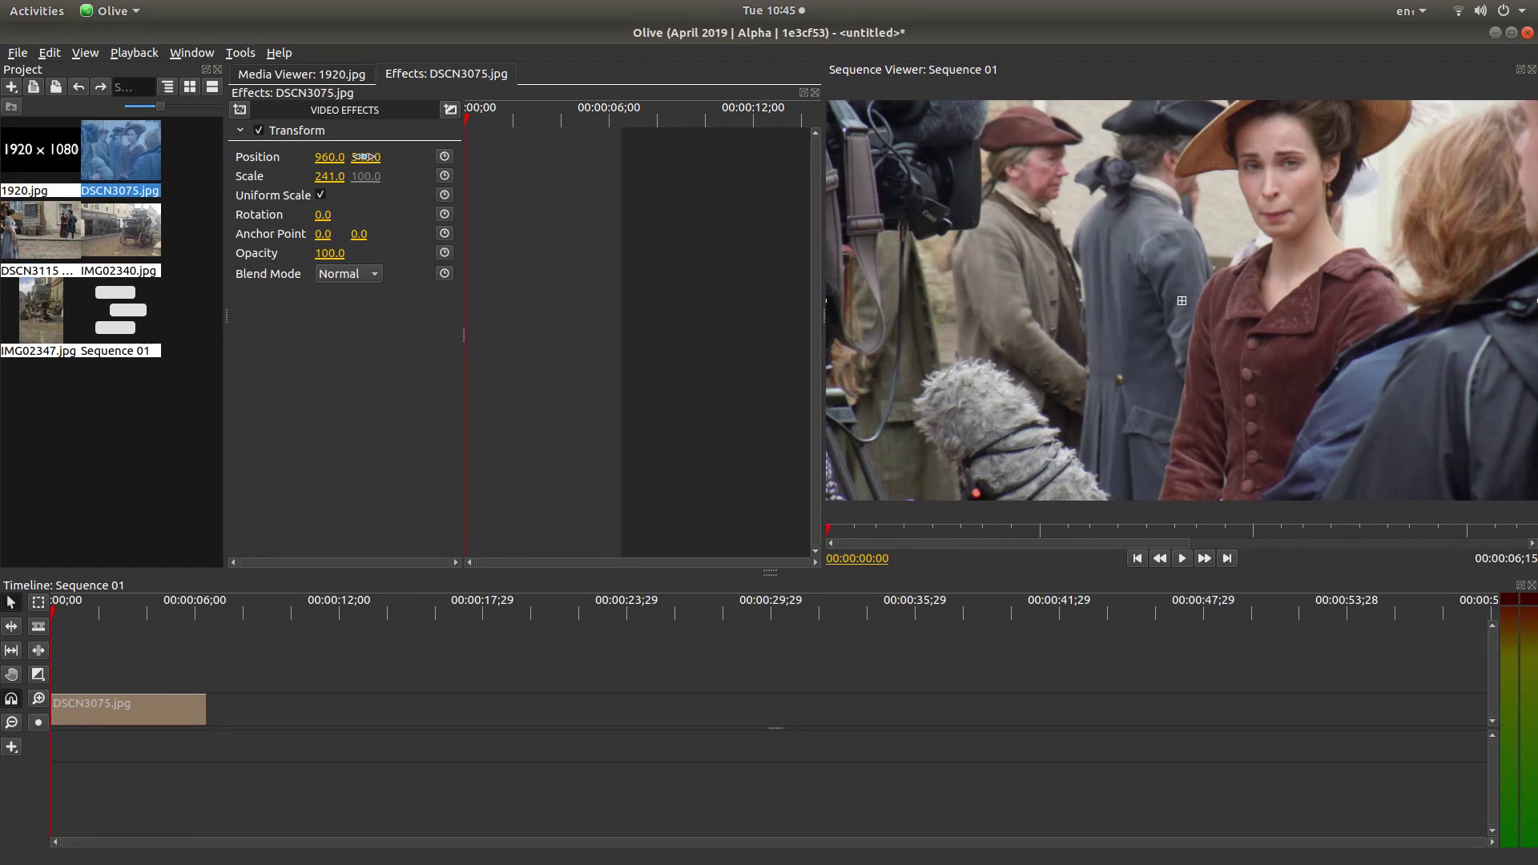
{"action": "left_click_drag", "start_coordinate": [1181, 301], "coordinate": [1182, 366]}
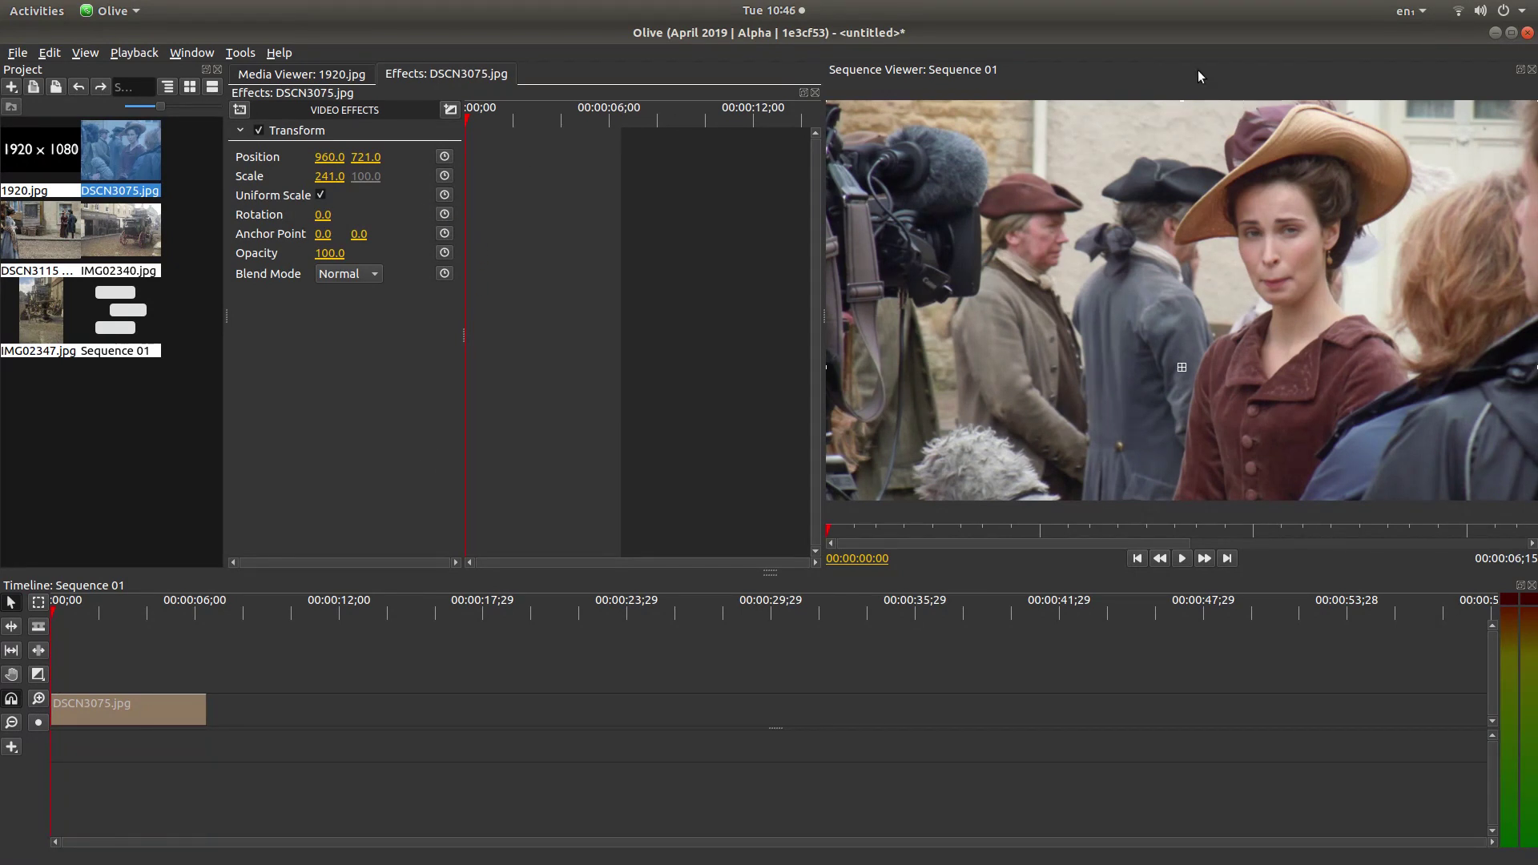
Enable Position and Scale keyframes and park the playhead on the clip's last frame, 00:00:06;14.
{"action": "left_click", "coordinate": [446, 157]}
{"action": "left_click", "coordinate": [446, 176]}
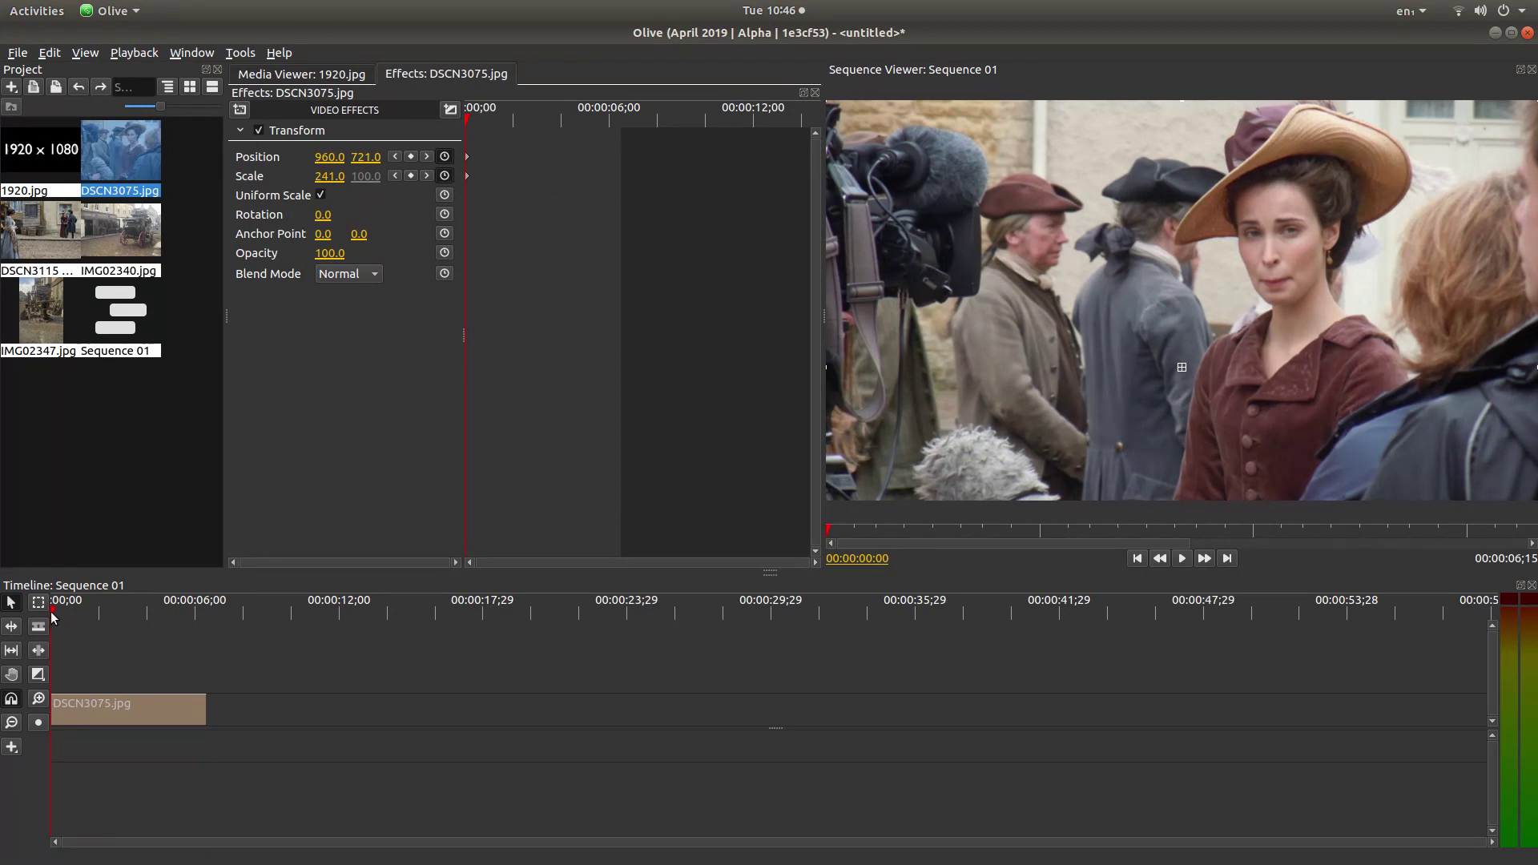
{"action": "left_click_drag", "start_coordinate": [53, 616], "coordinate": [216, 611]}
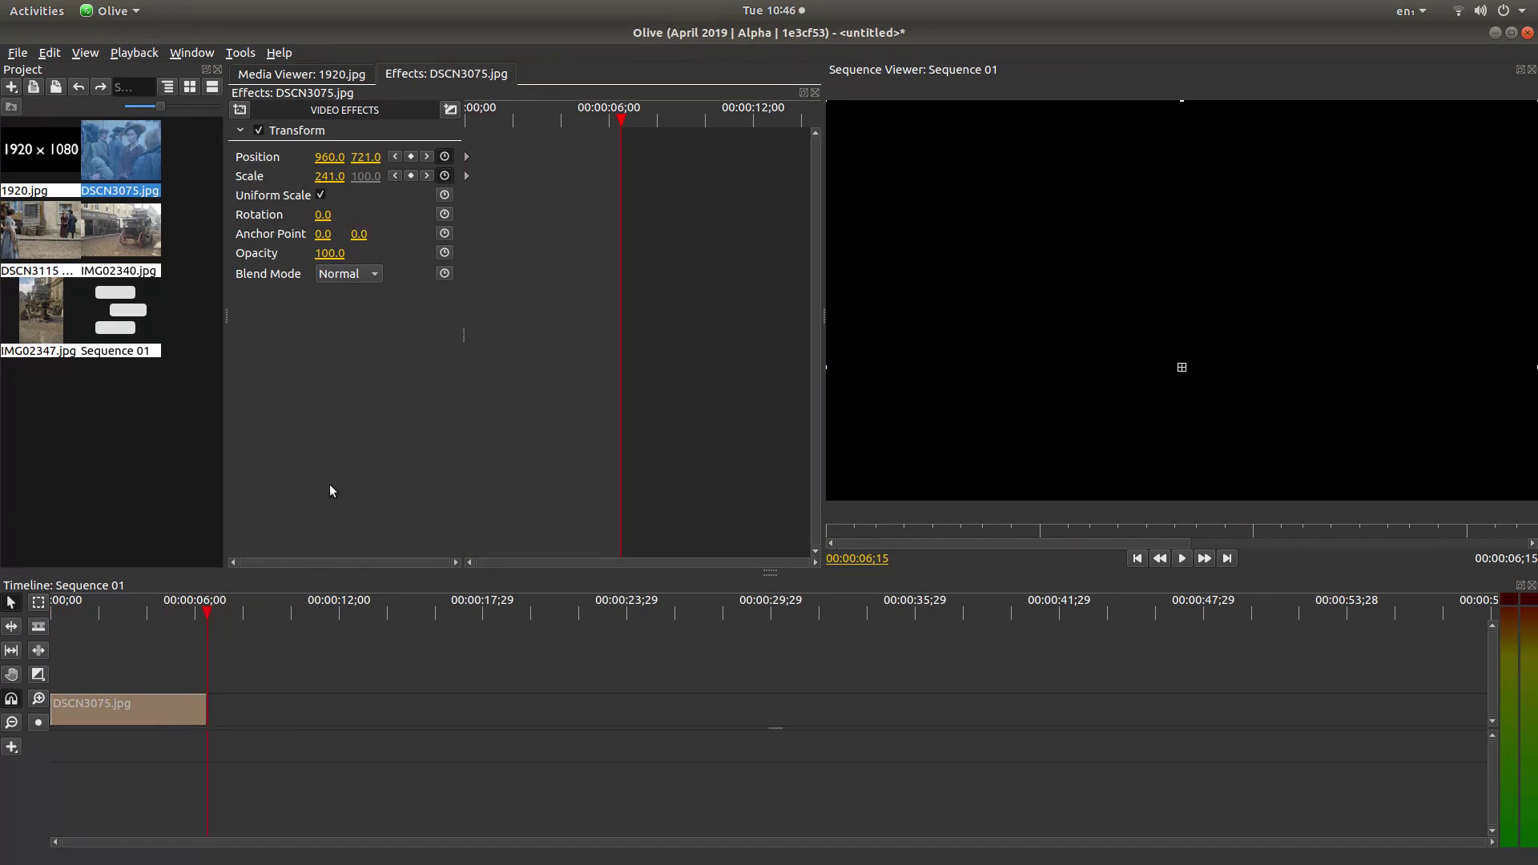
{"action": "key", "text": "Left"}
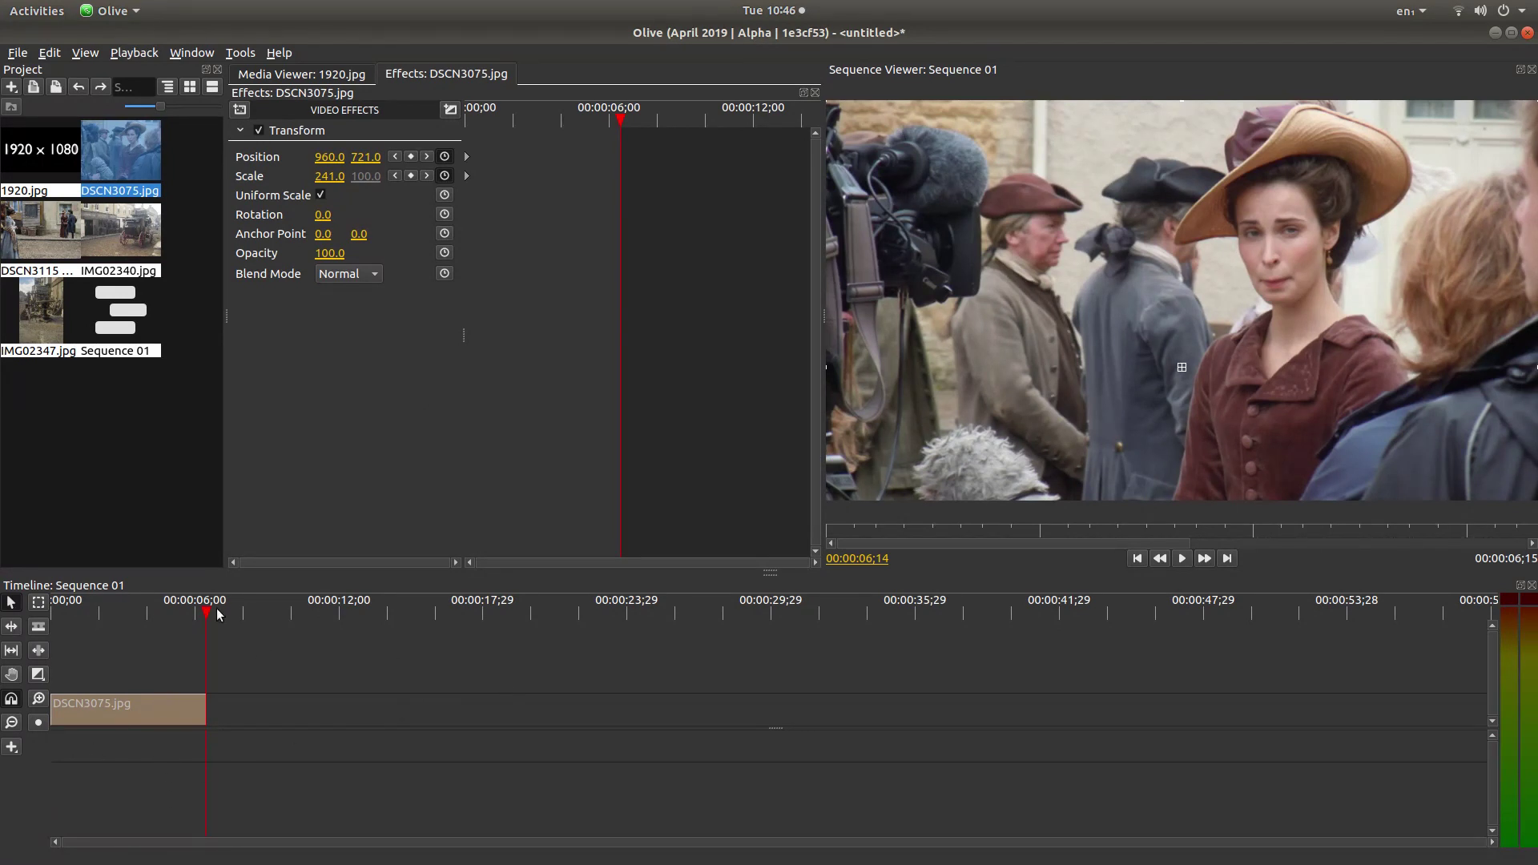
{"action": "left_click", "coordinate": [186, 612]}
{"action": "mouse_move", "coordinate": [188, 614]}
{"action": "left_mouse_down"}
{"action": "mouse_move", "coordinate": [103, 614]}
{"action": "mouse_move", "coordinate": [257, 610]}
{"action": "mouse_move", "coordinate": [208, 612]}
{"action": "left_mouse_up"}
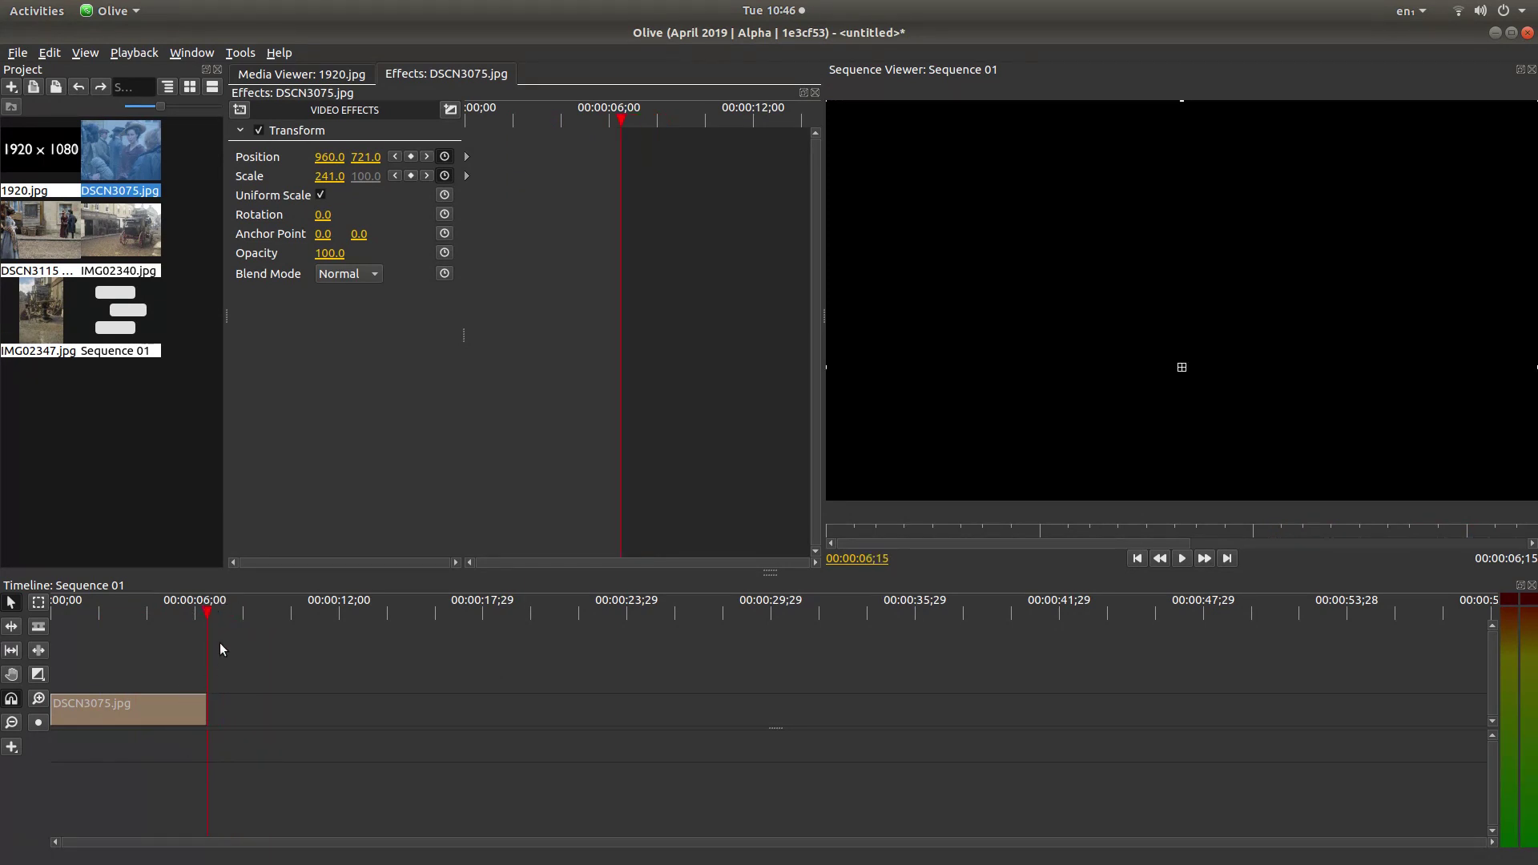
{"action": "key", "text": "Left"}
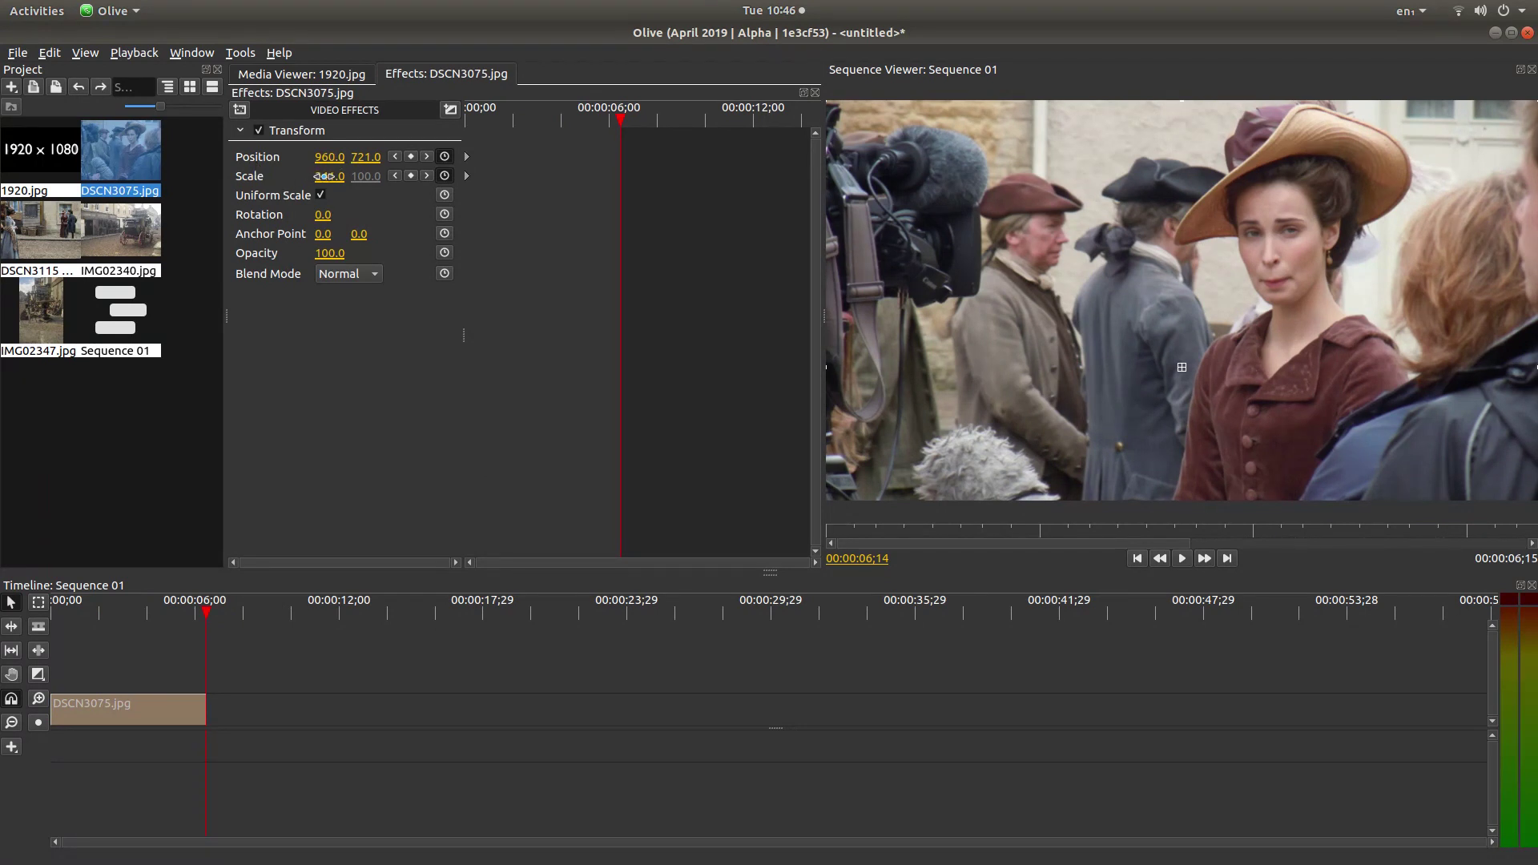
Set the end keyframe to Scale 348 at Position 744, 1043 and preview the zoom from the start.
{"action": "left_click_drag", "start_coordinate": [324, 177], "coordinate": [324, 177]}
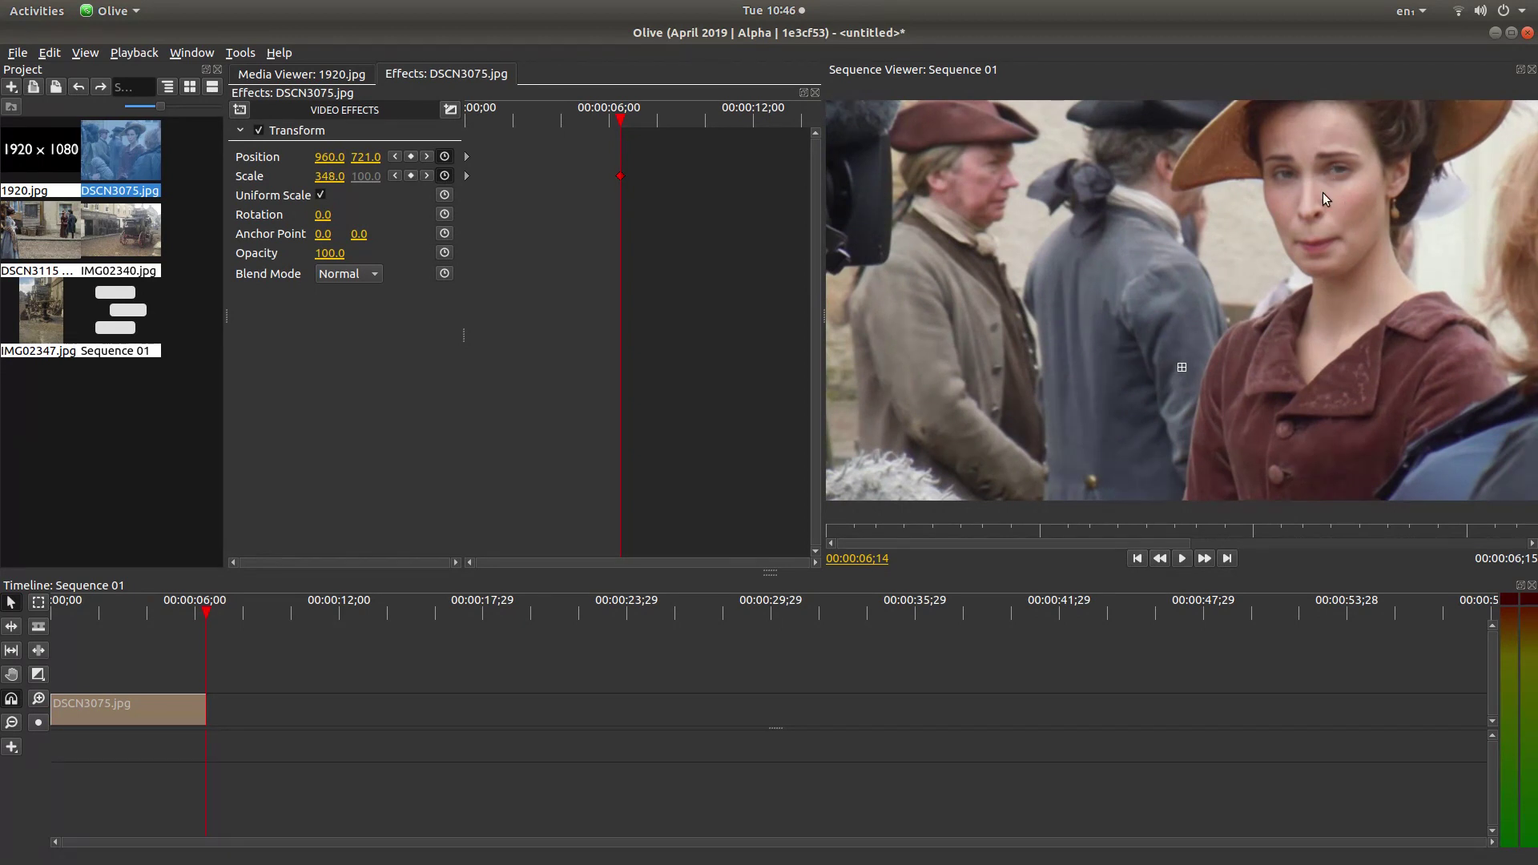
{"action": "left_click_drag", "start_coordinate": [1319, 189], "coordinate": [1242, 316]}
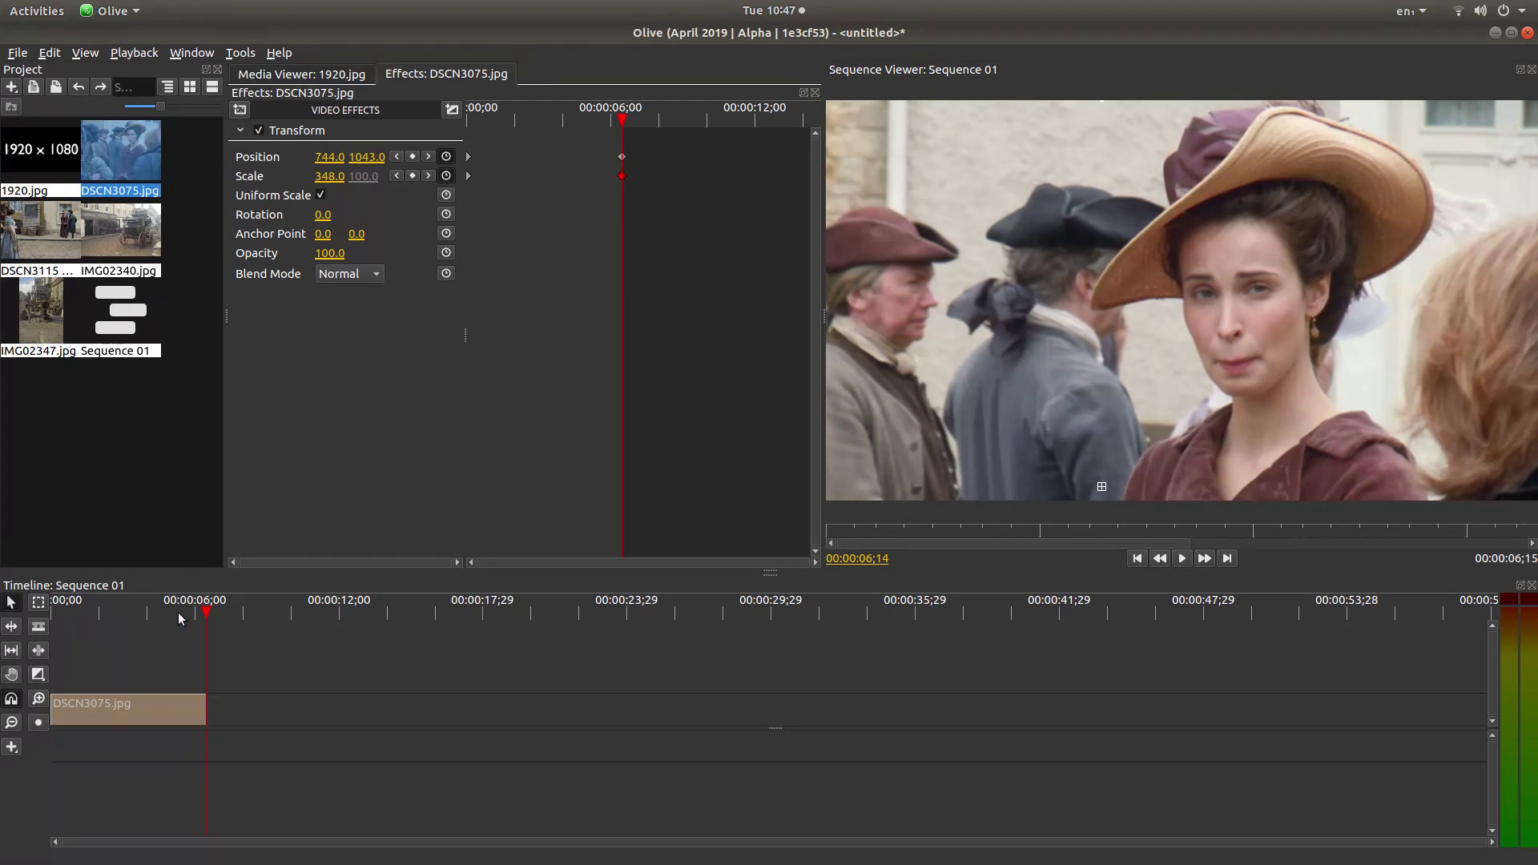
{"action": "left_click_drag", "start_coordinate": [178, 612], "coordinate": [51, 612]}
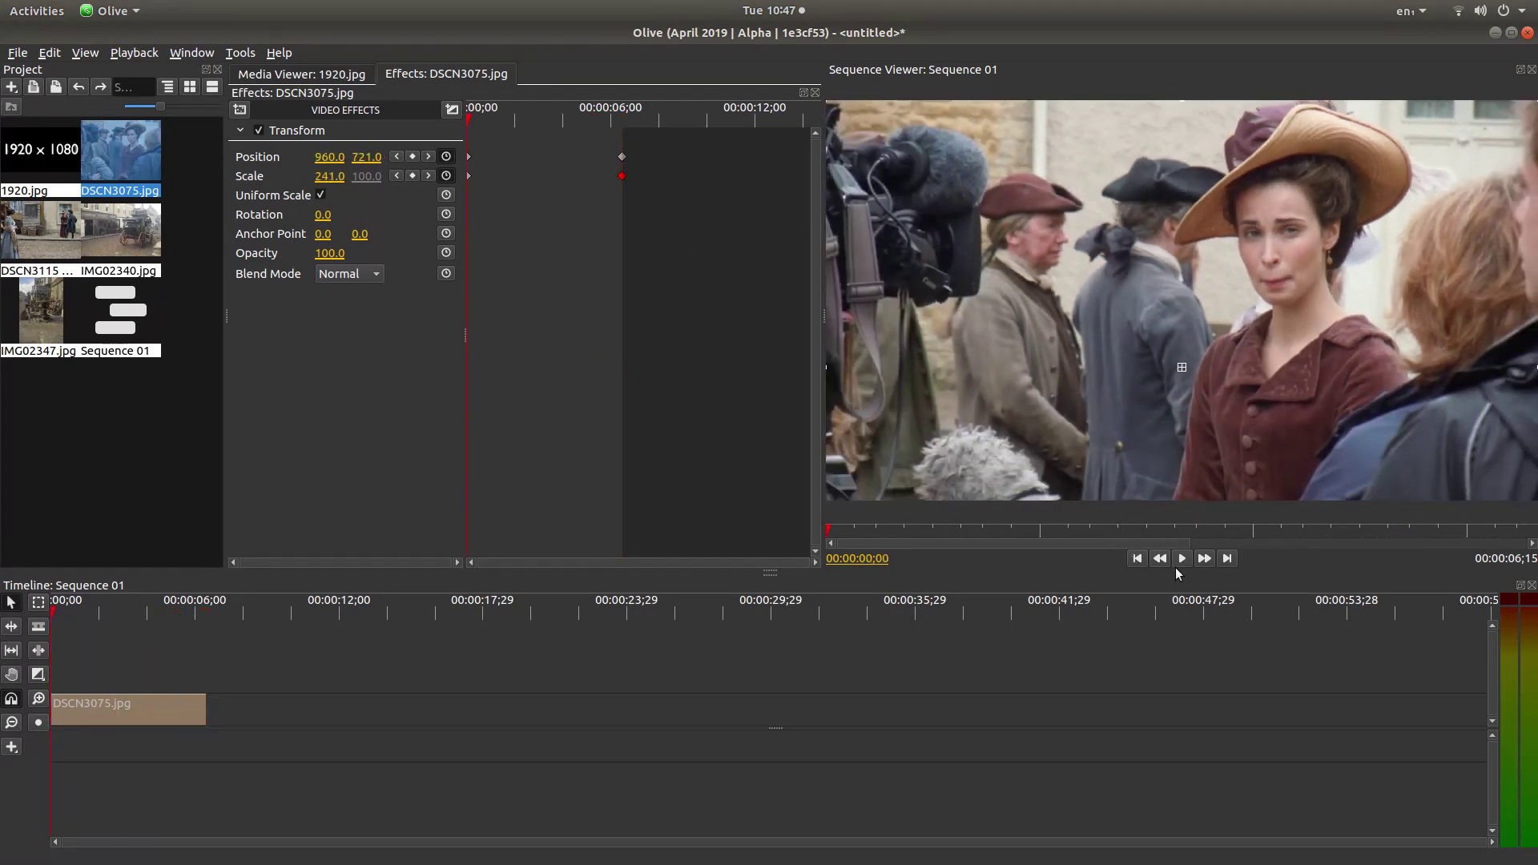
{"action": "left_click", "coordinate": [1181, 559]}
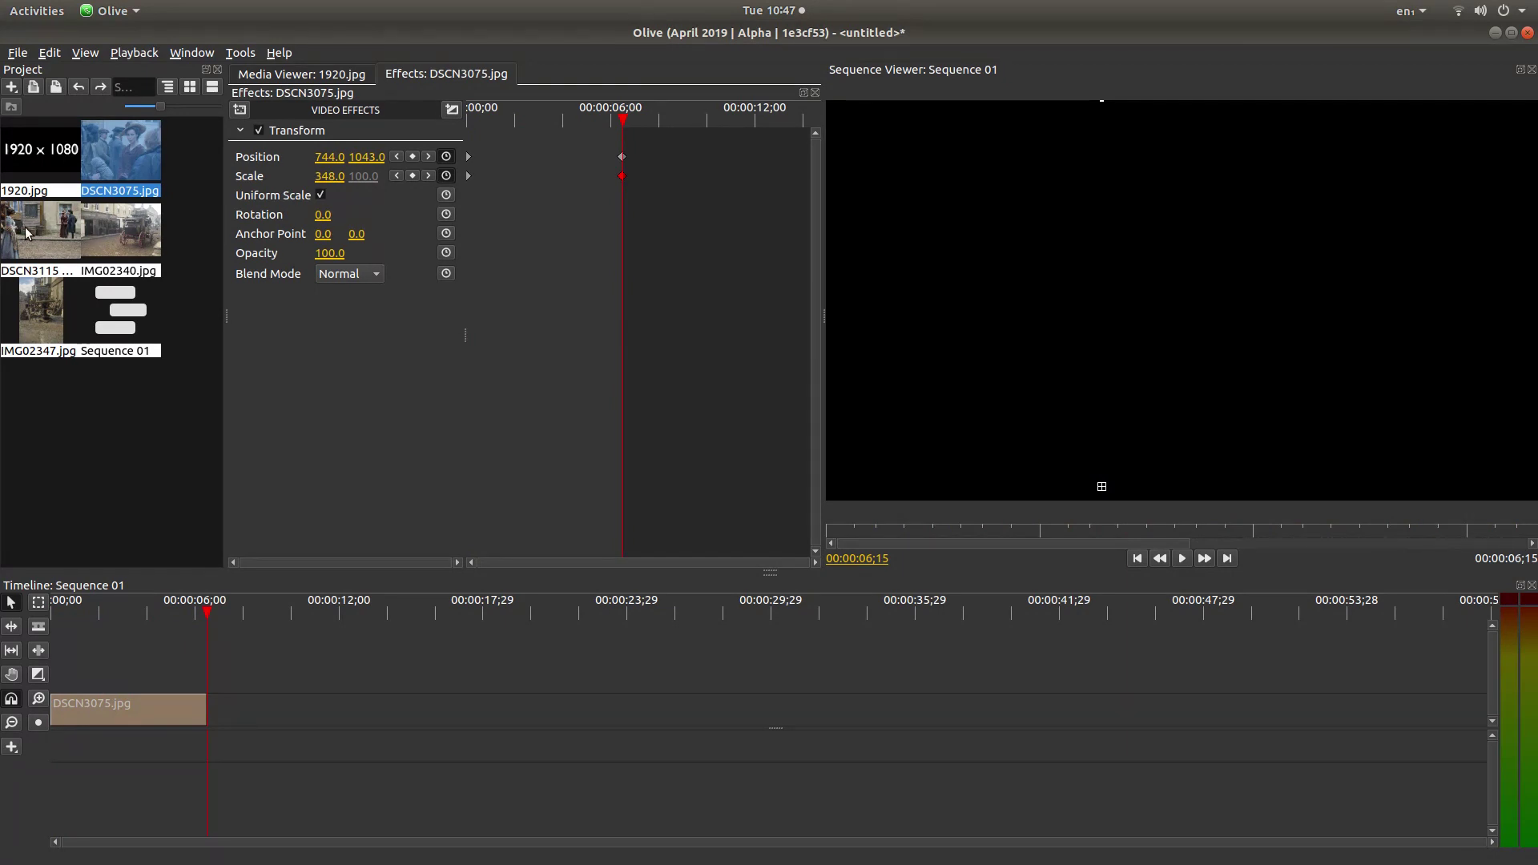
{"action": "mouse_move", "coordinate": [26, 233]}
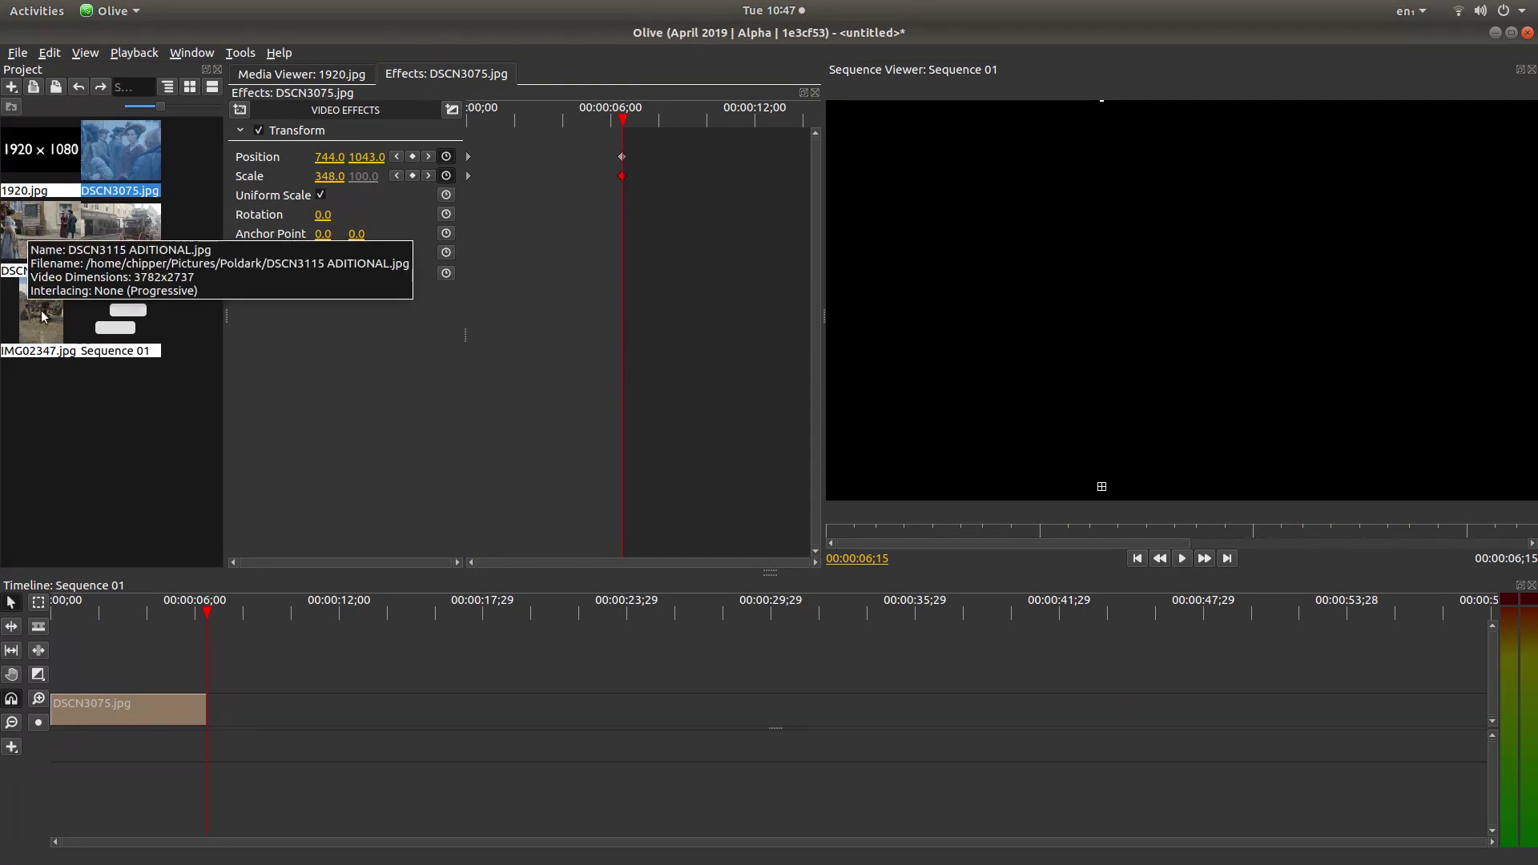
{"action": "mouse_move", "coordinate": [43, 323]}
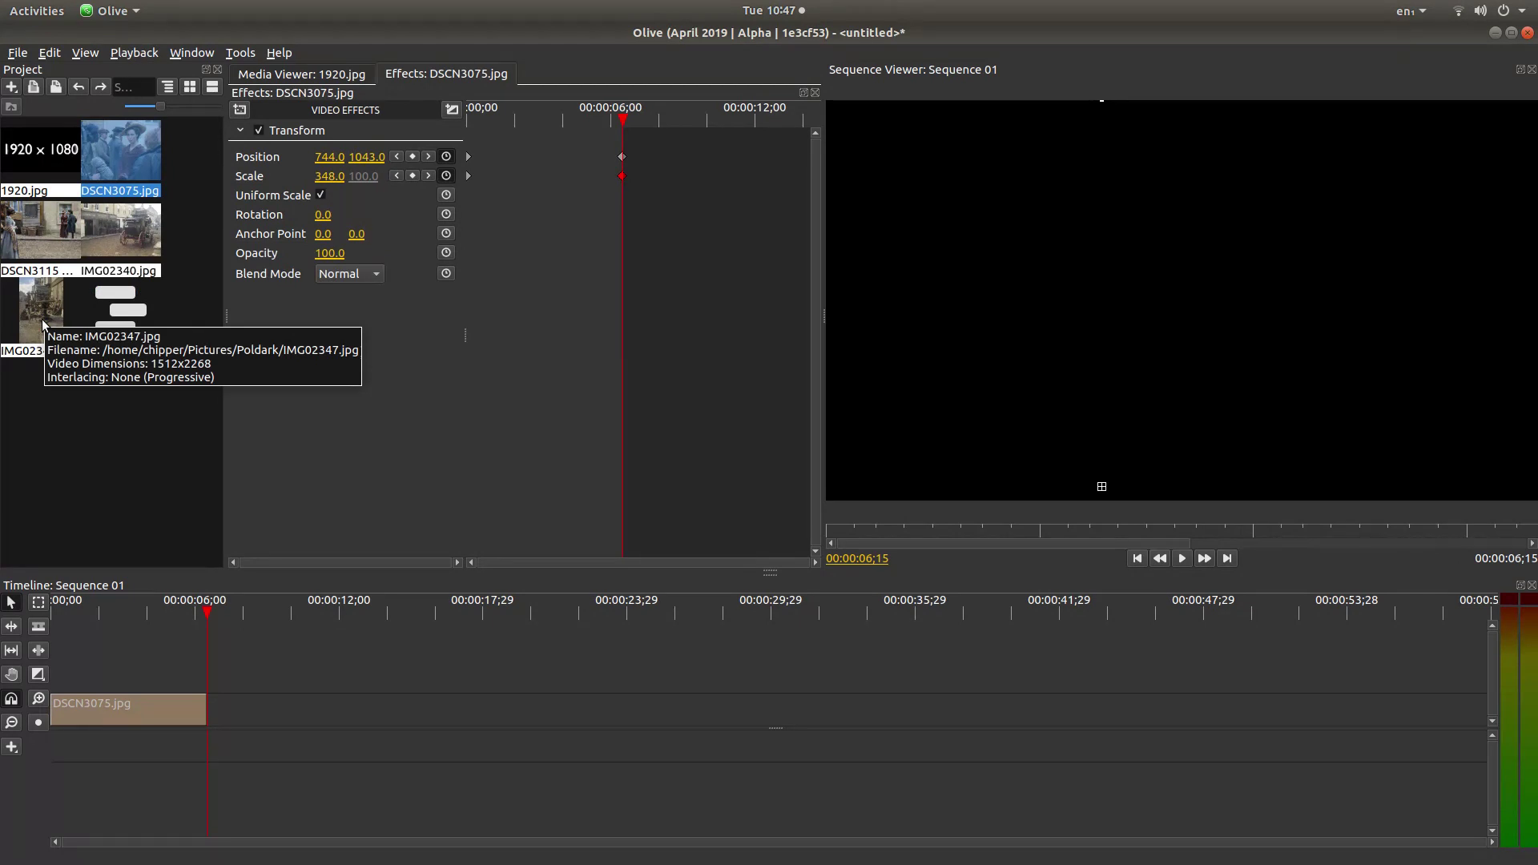
Place DSCN3115 ADITIONAL.jpg after DSCN3075.jpg and extend it so the sequence runs to 00:00:21;21.
{"action": "left_click_drag", "start_coordinate": [40, 229], "coordinate": [258, 721]}
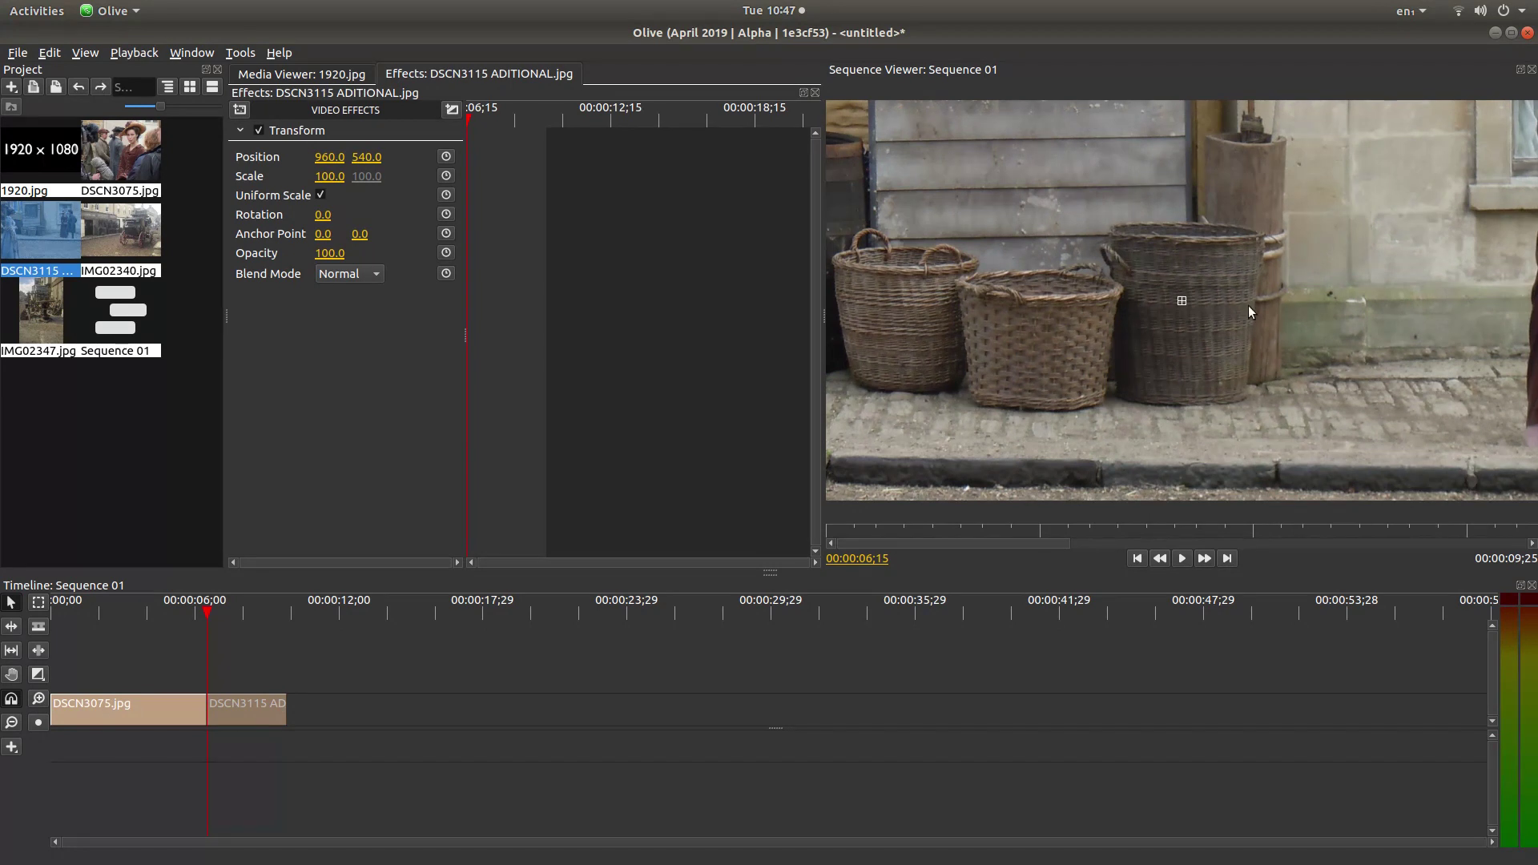
{"action": "left_click", "coordinate": [284, 709]}
{"action": "left_click_drag", "start_coordinate": [284, 708], "coordinate": [570, 710]}
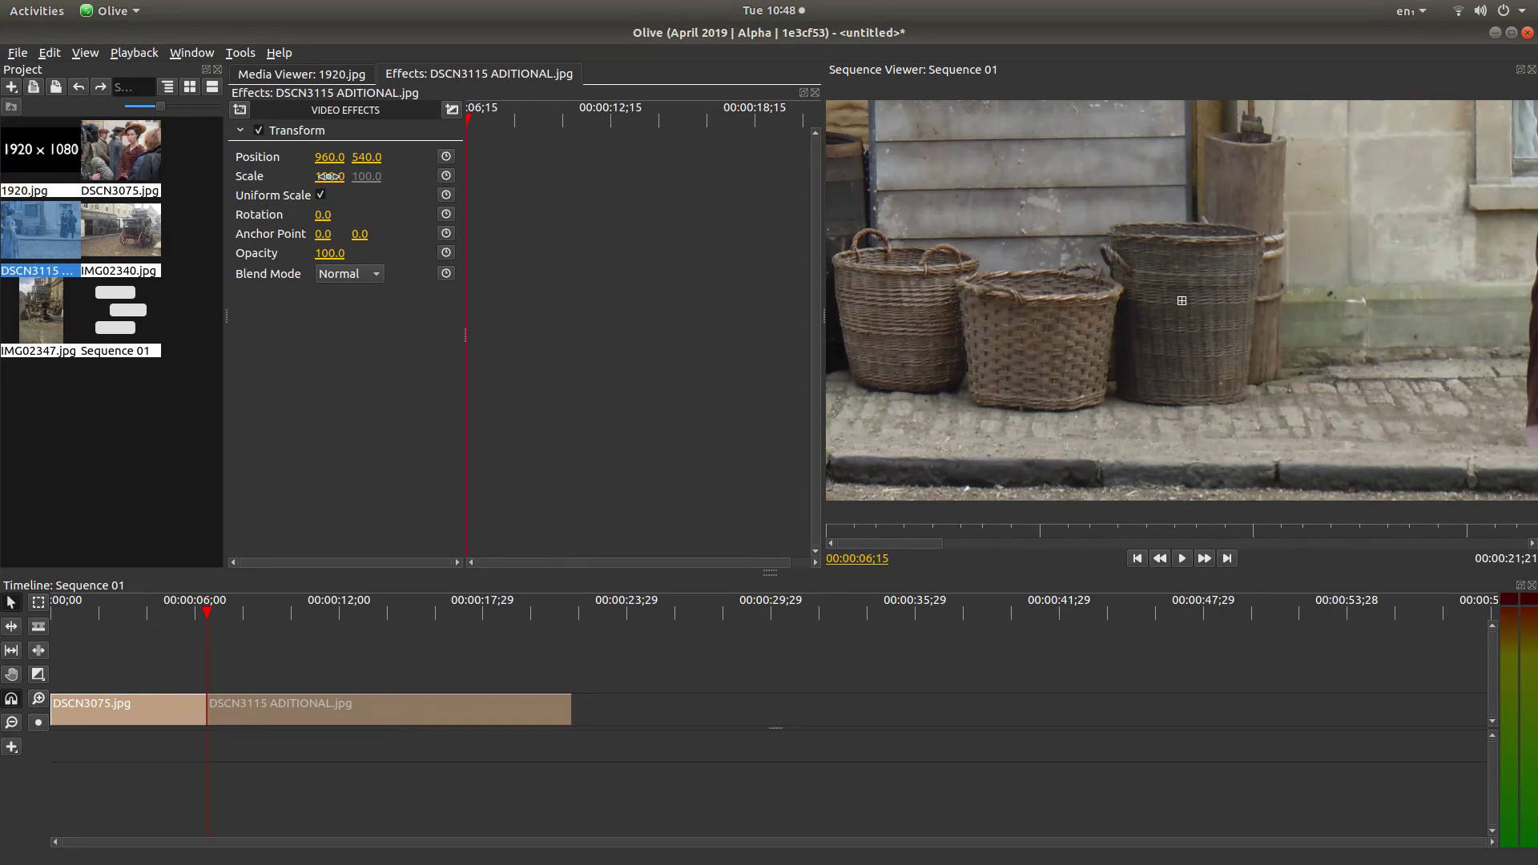
Set DSCN3115 ADITIONAL.jpg to Scale 52 at Position 960, 705 and keyframe its position.
{"action": "left_click_drag", "start_coordinate": [329, 177], "coordinate": [277, 176]}
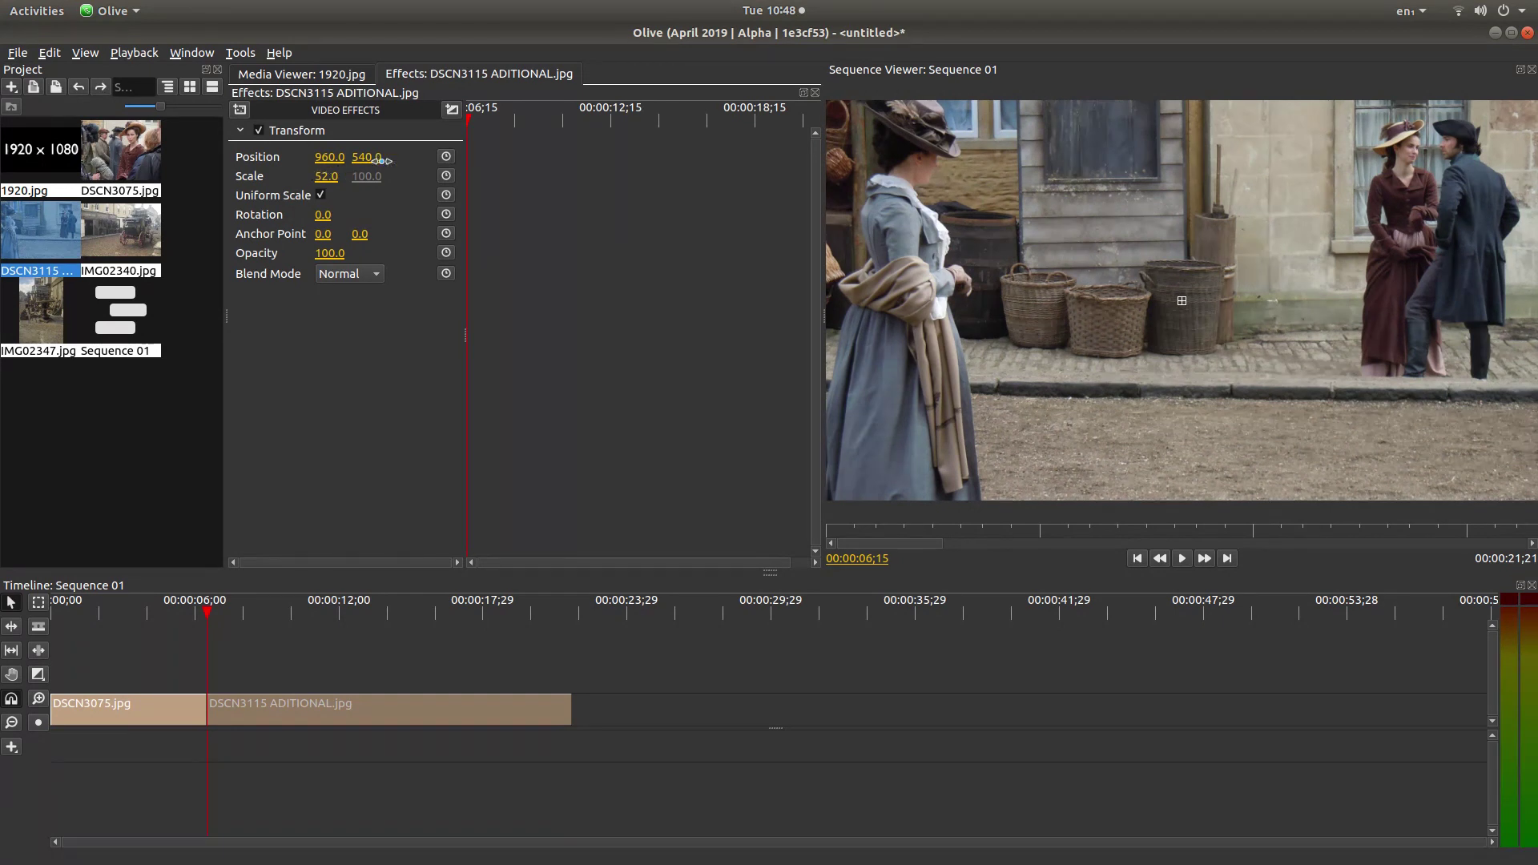
{"action": "left_click_drag", "start_coordinate": [367, 157], "coordinate": [441, 157]}
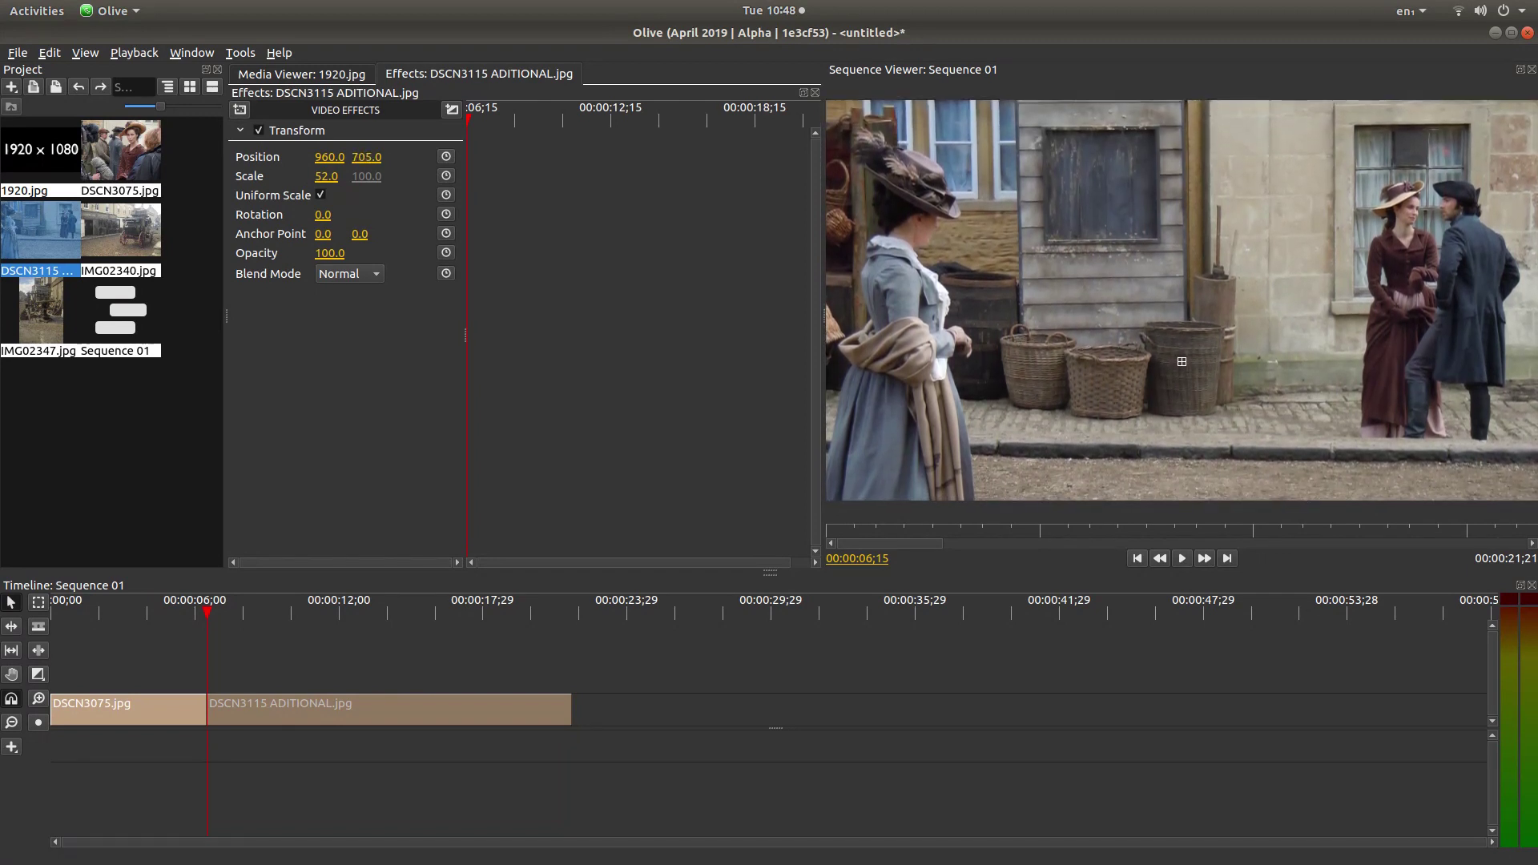
{"action": "left_click", "coordinate": [446, 157]}
Keyframe the DSCN3115 ADITIONAL.jpg clip's scale and move to its last frame.
{"action": "left_click", "coordinate": [447, 176]}
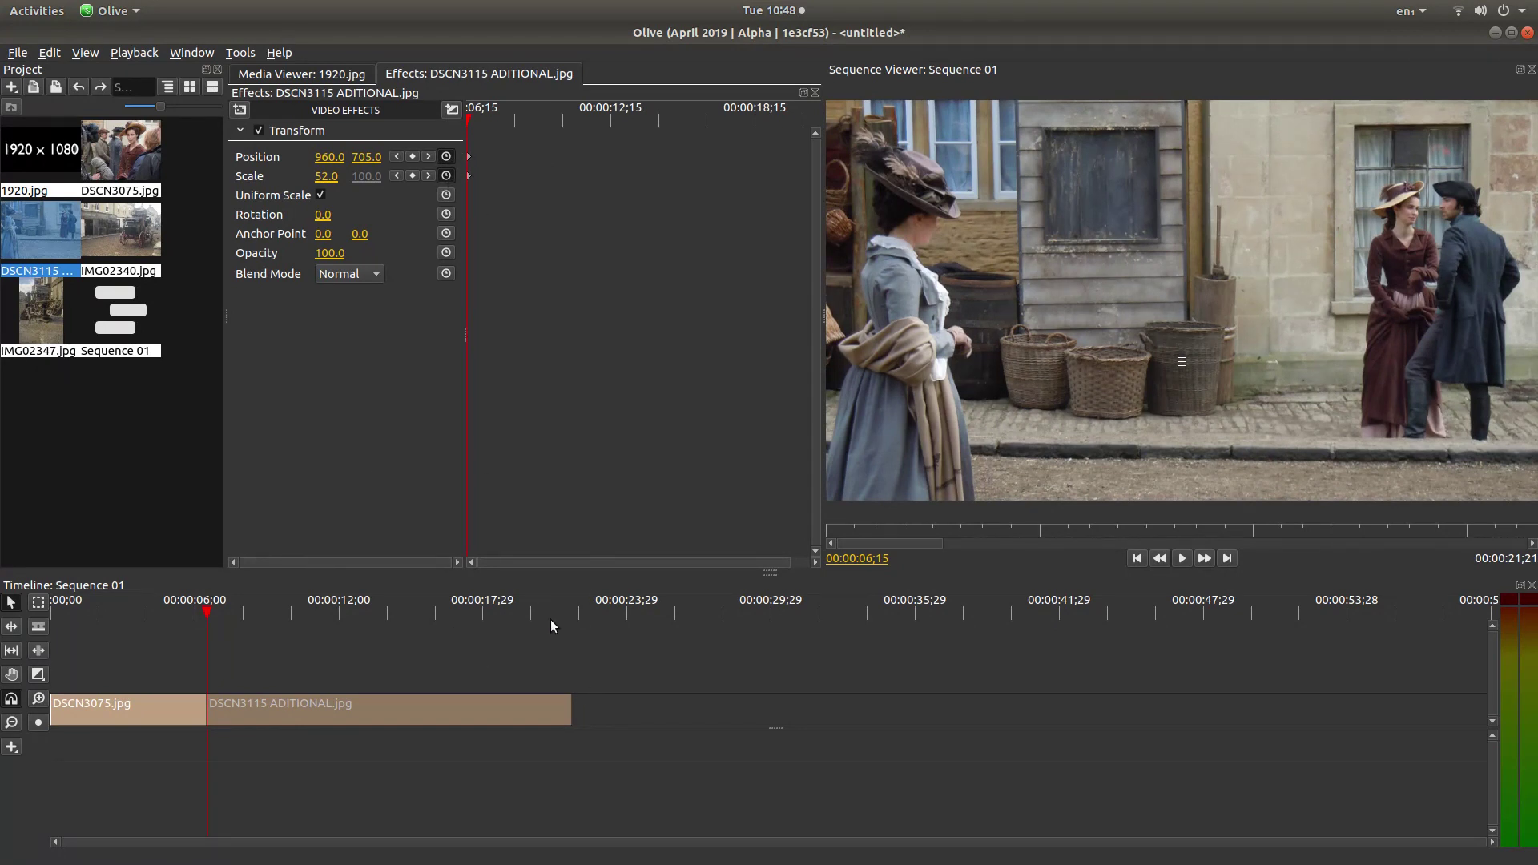
{"action": "left_click_drag", "start_coordinate": [550, 619], "coordinate": [573, 618]}
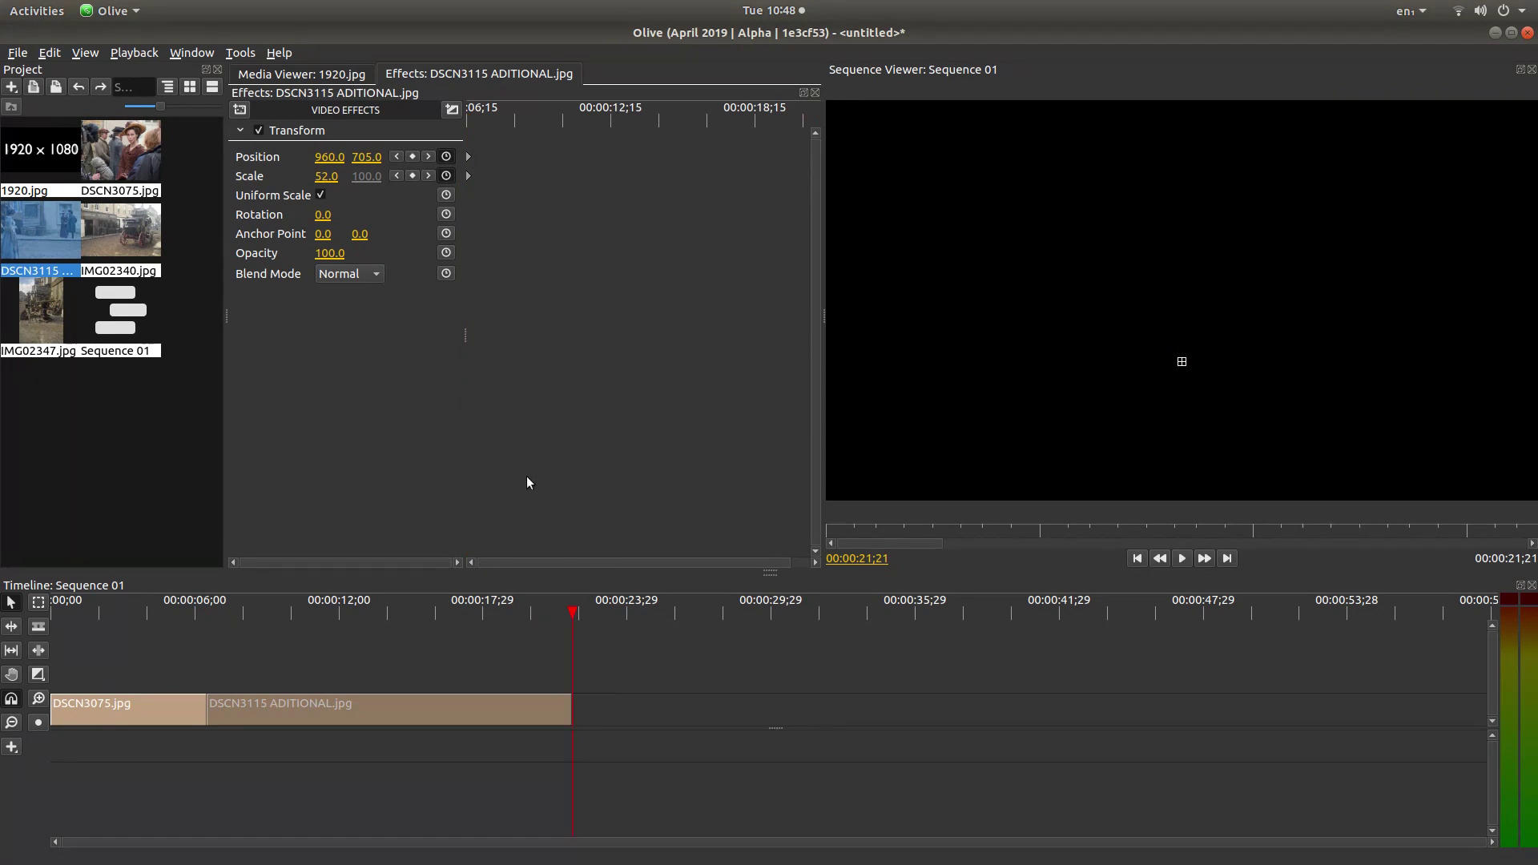
{"action": "key", "text": "Left"}
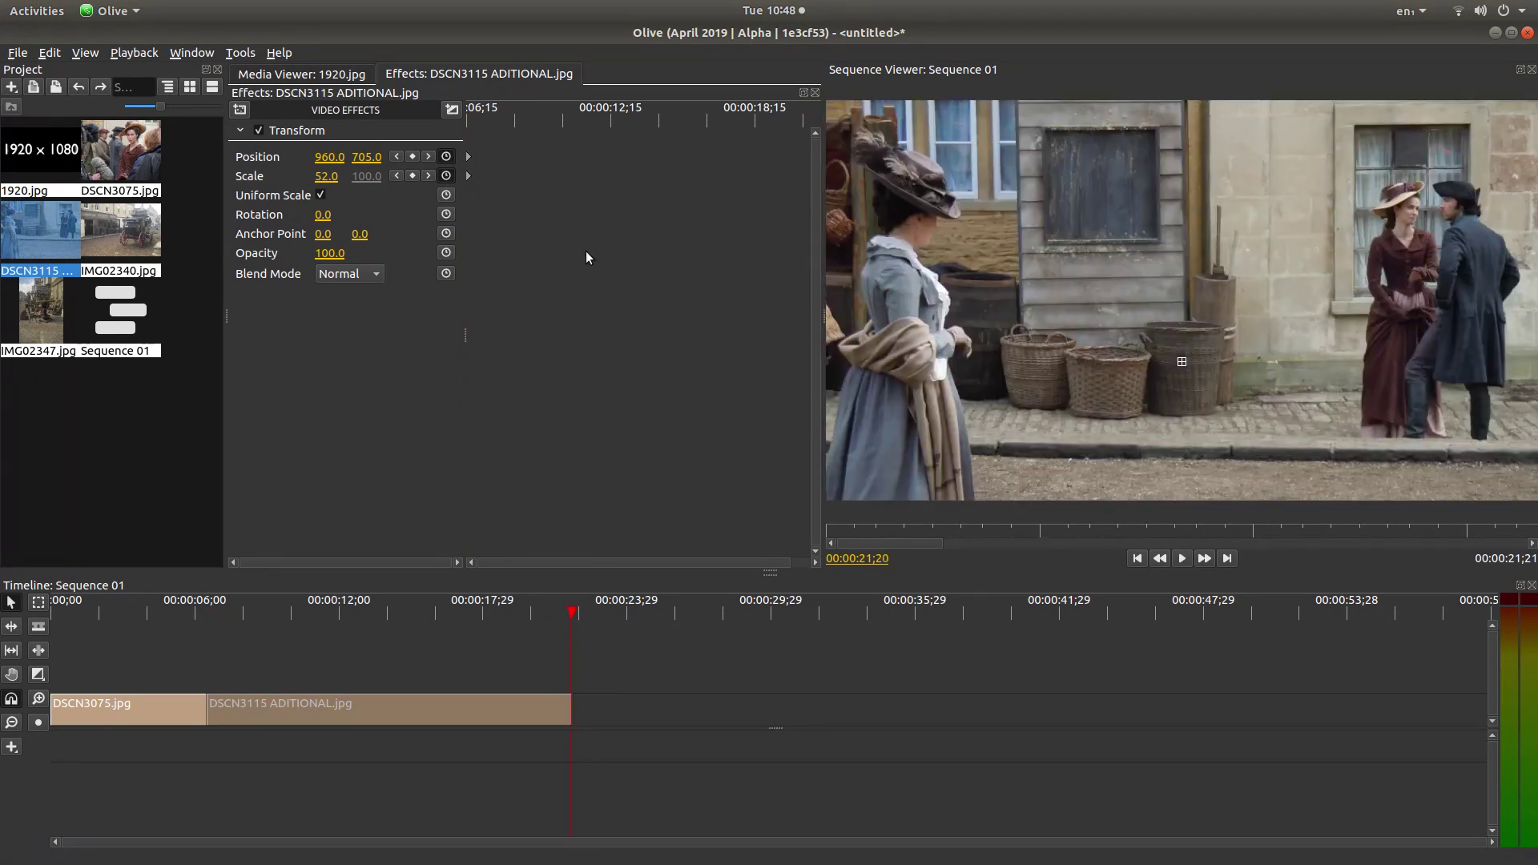
Zoom the end keyframe to Scale 133 at Position -596, 1480 on the couple, then return to the clip start.
{"action": "left_click", "coordinate": [311, 178]}
{"action": "type", "text": "75"}
{"action": "key", "text": "Return"}
{"action": "left_click_drag", "start_coordinate": [326, 177], "coordinate": [1242, 246]}
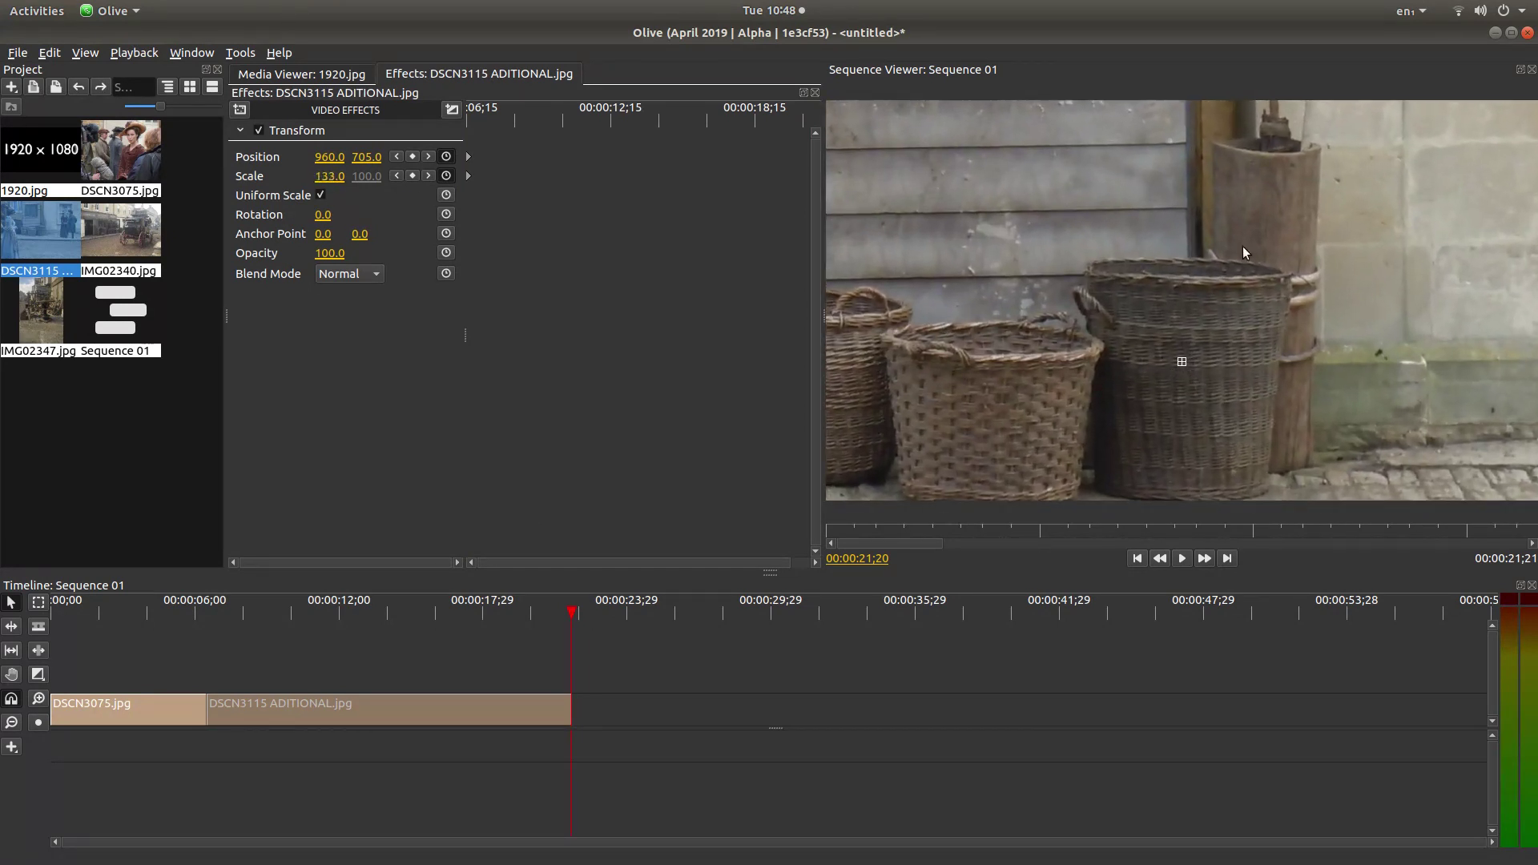
{"action": "left_click_drag", "start_coordinate": [1380, 228], "coordinate": [862, 432]}
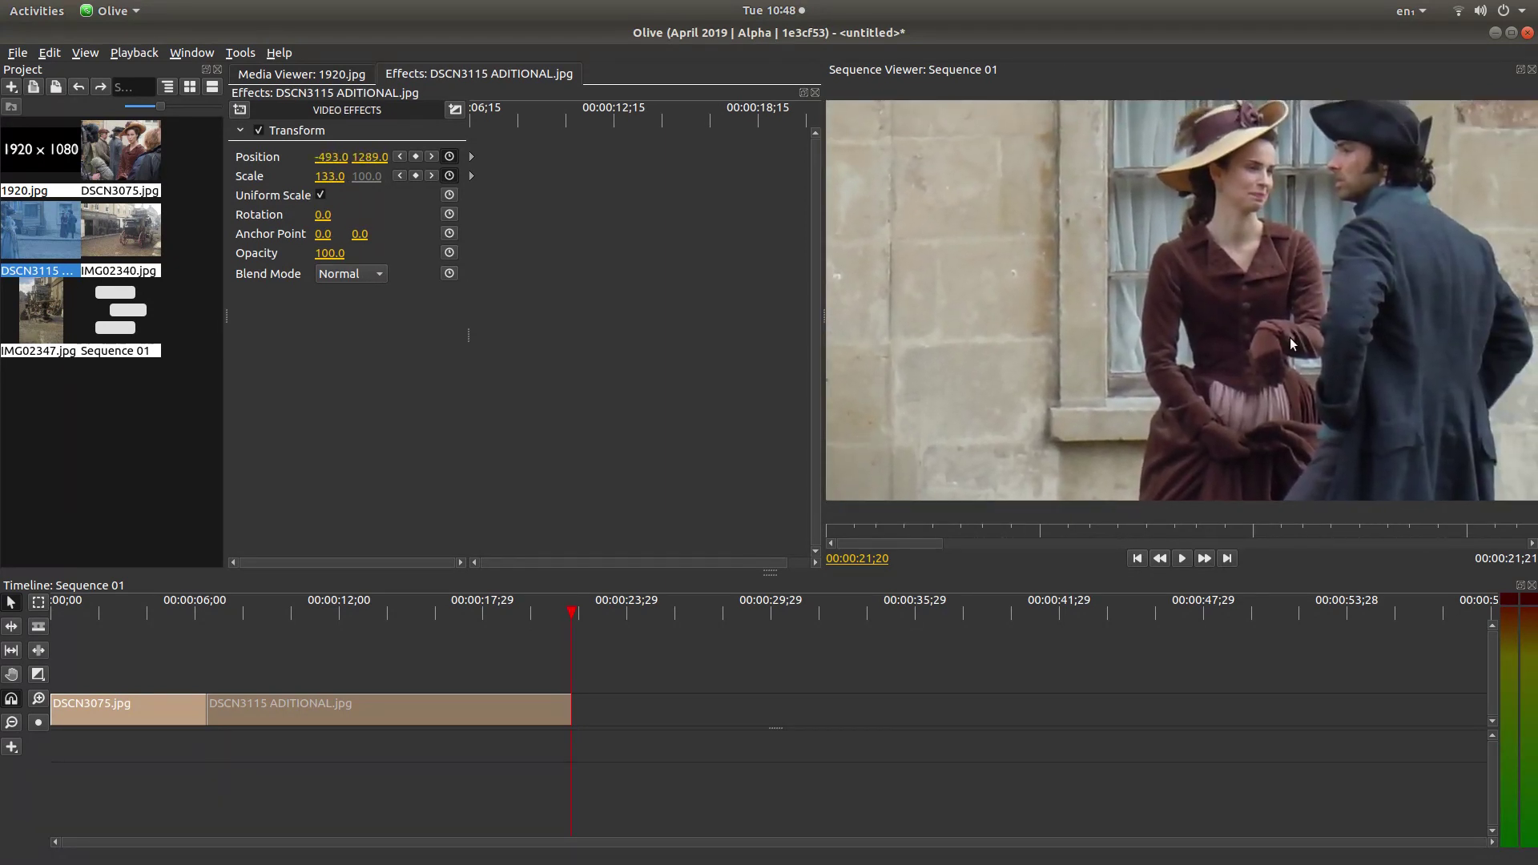
{"action": "left_click_drag", "start_coordinate": [1289, 338], "coordinate": [1263, 400]}
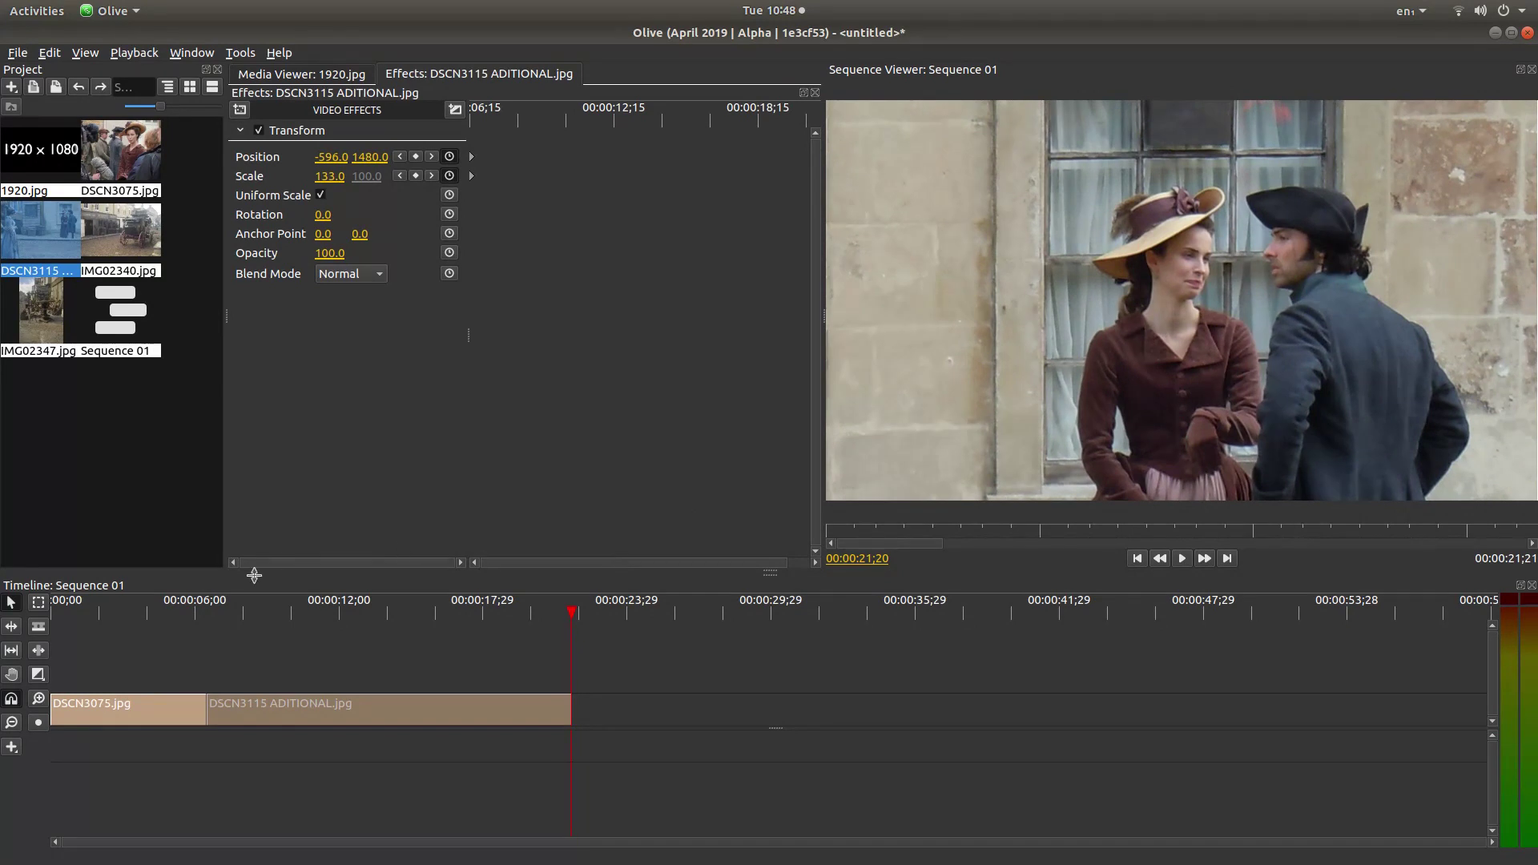
{"action": "left_click_drag", "start_coordinate": [224, 618], "coordinate": [213, 628]}
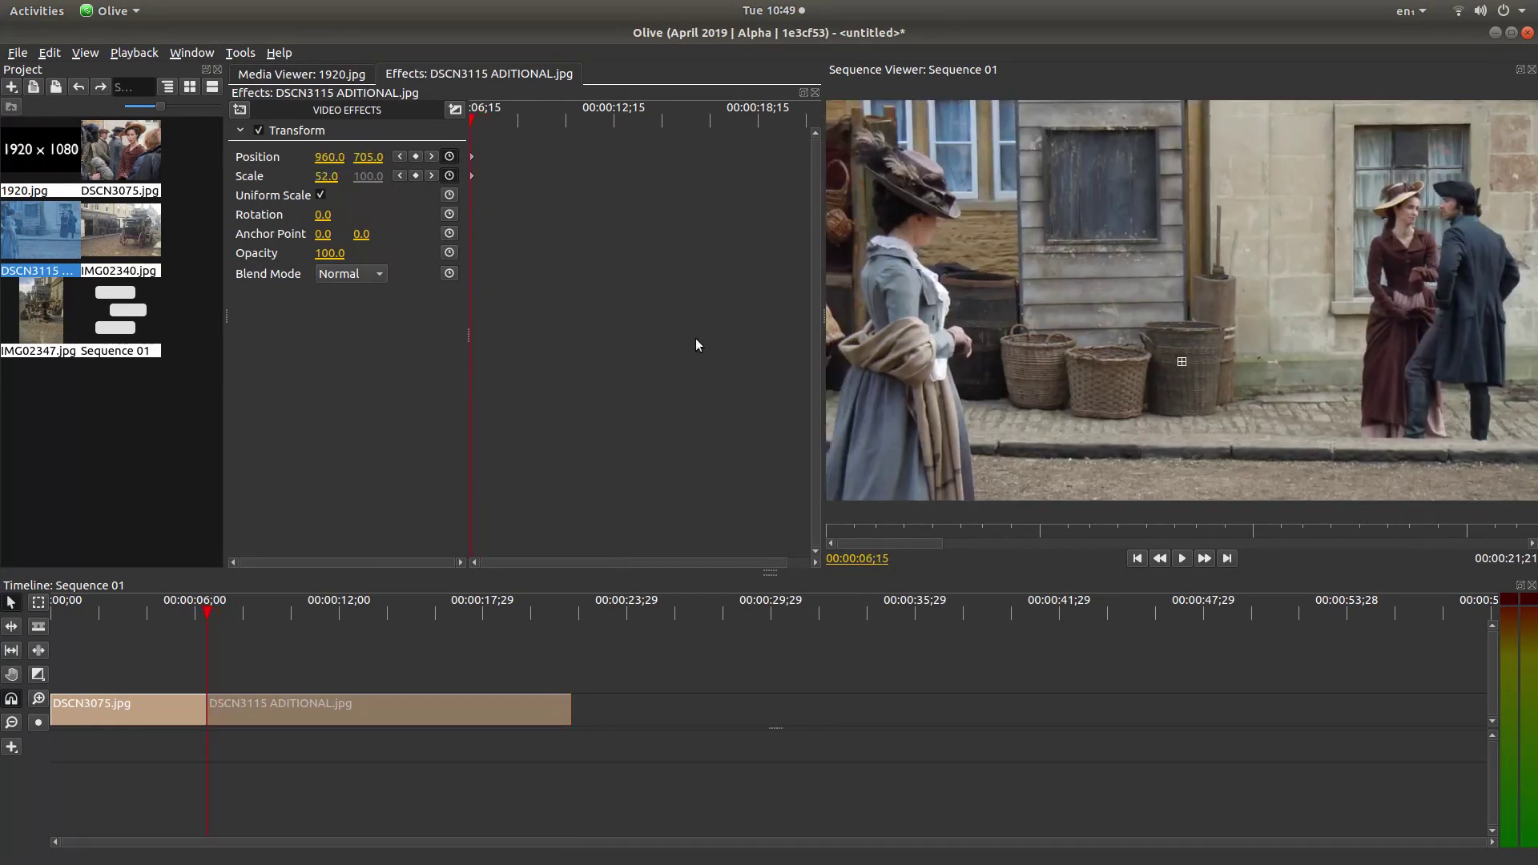
{"action": "left_click", "coordinate": [1182, 560]}
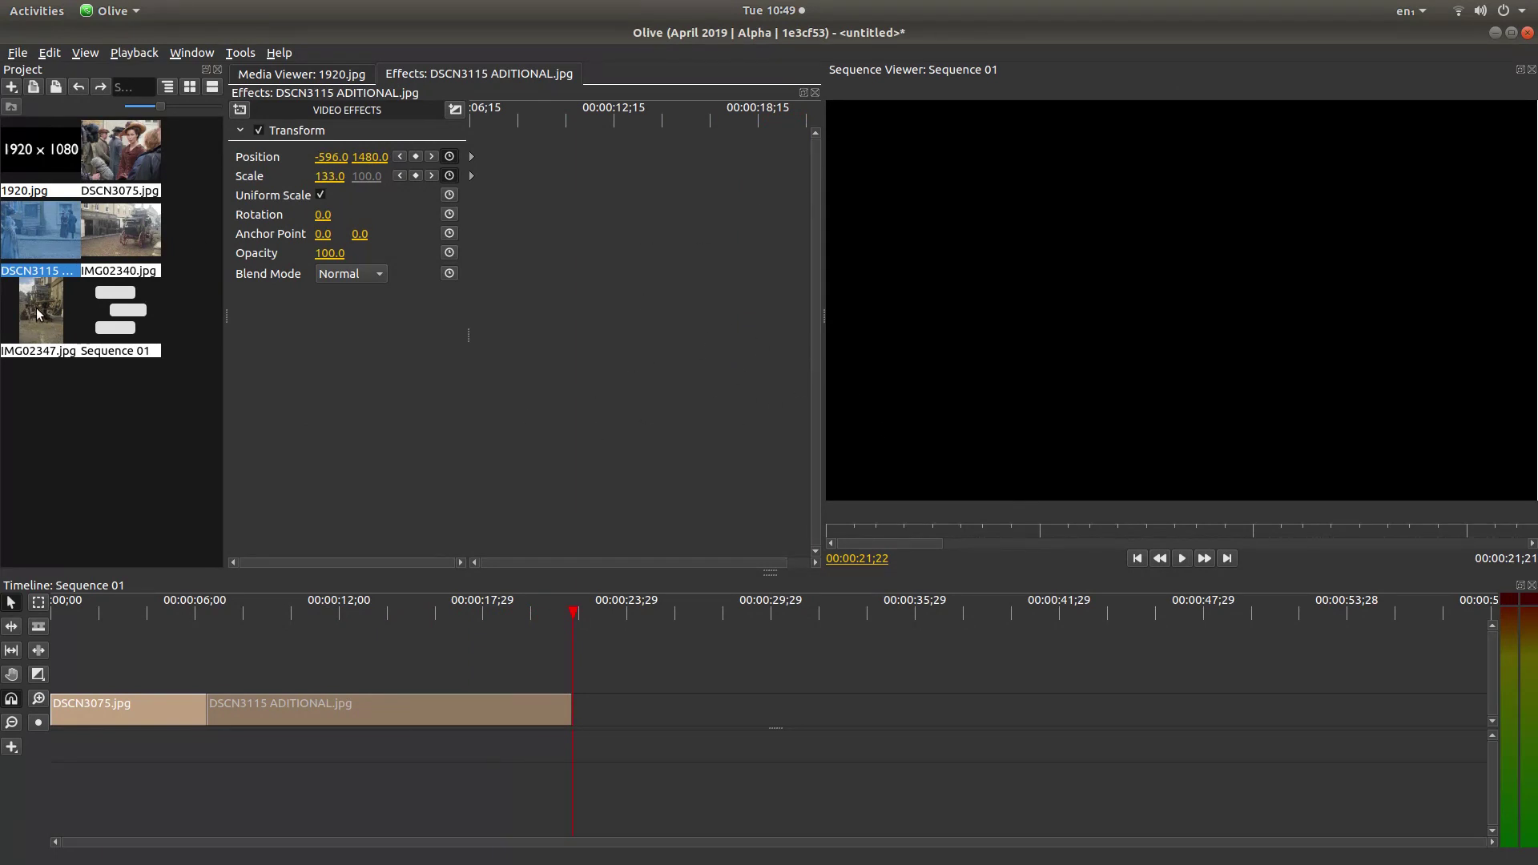
Add IMG02347.jpg after the second clip and set it to Scale 129 at Position 960, 1461.
{"action": "left_click_drag", "start_coordinate": [36, 307], "coordinate": [615, 717]}
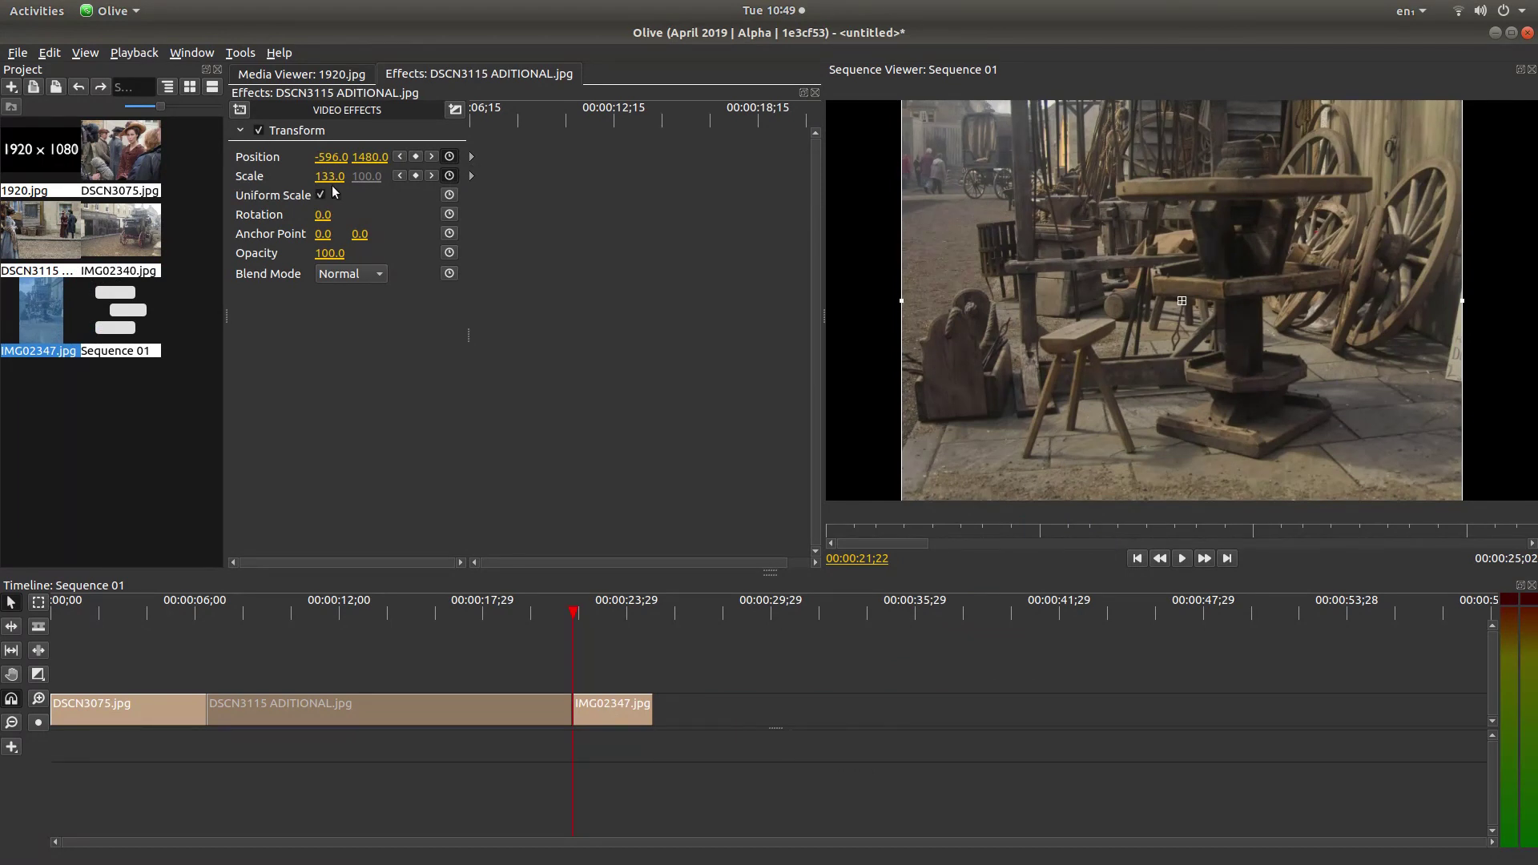
{"action": "left_click", "coordinate": [621, 708]}
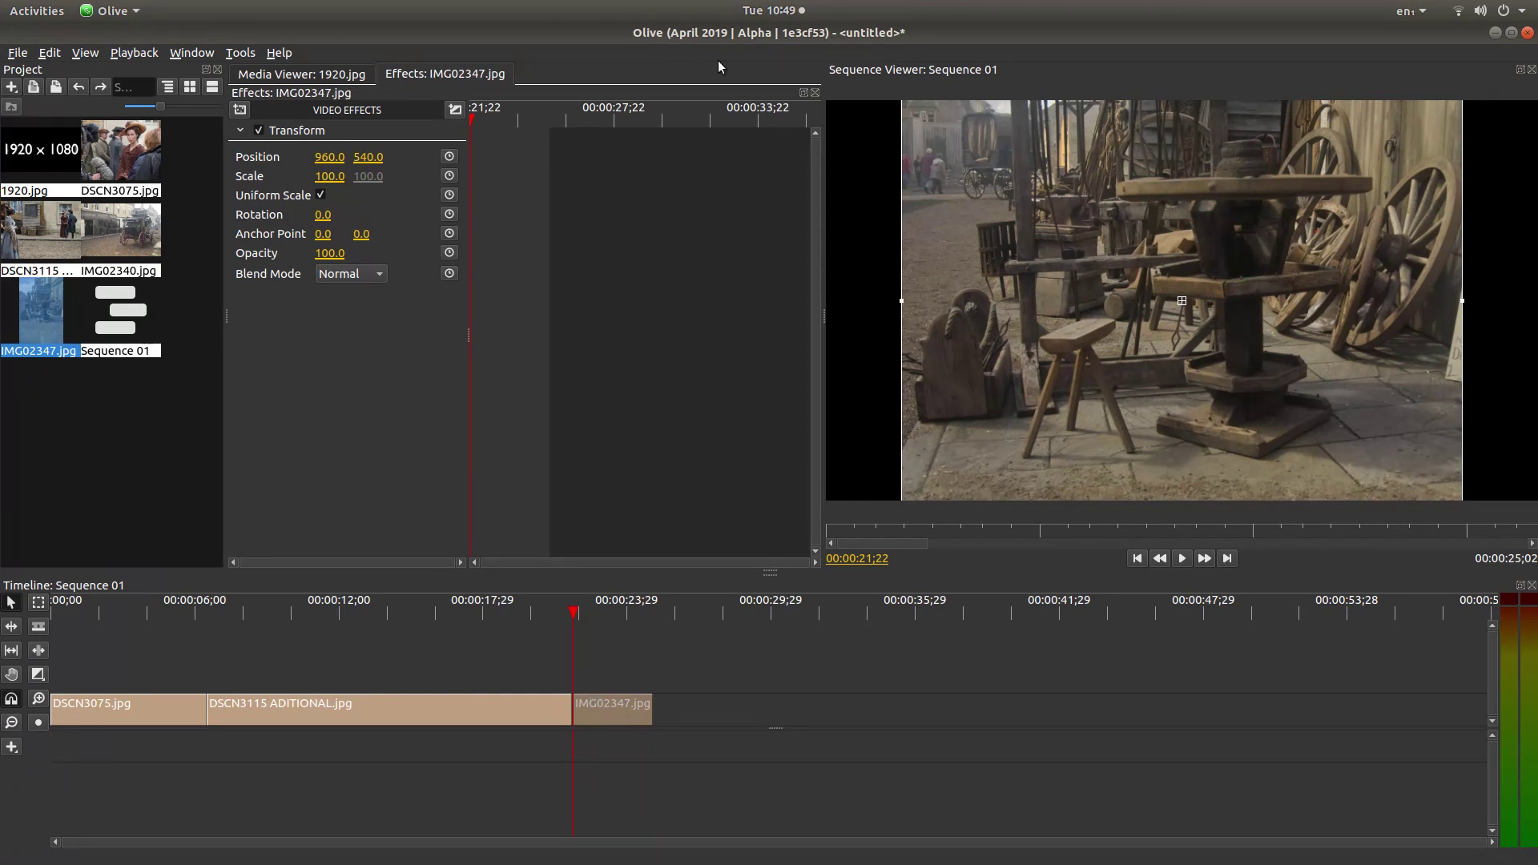
{"action": "left_click_drag", "start_coordinate": [329, 176], "coordinate": [1111, 152]}
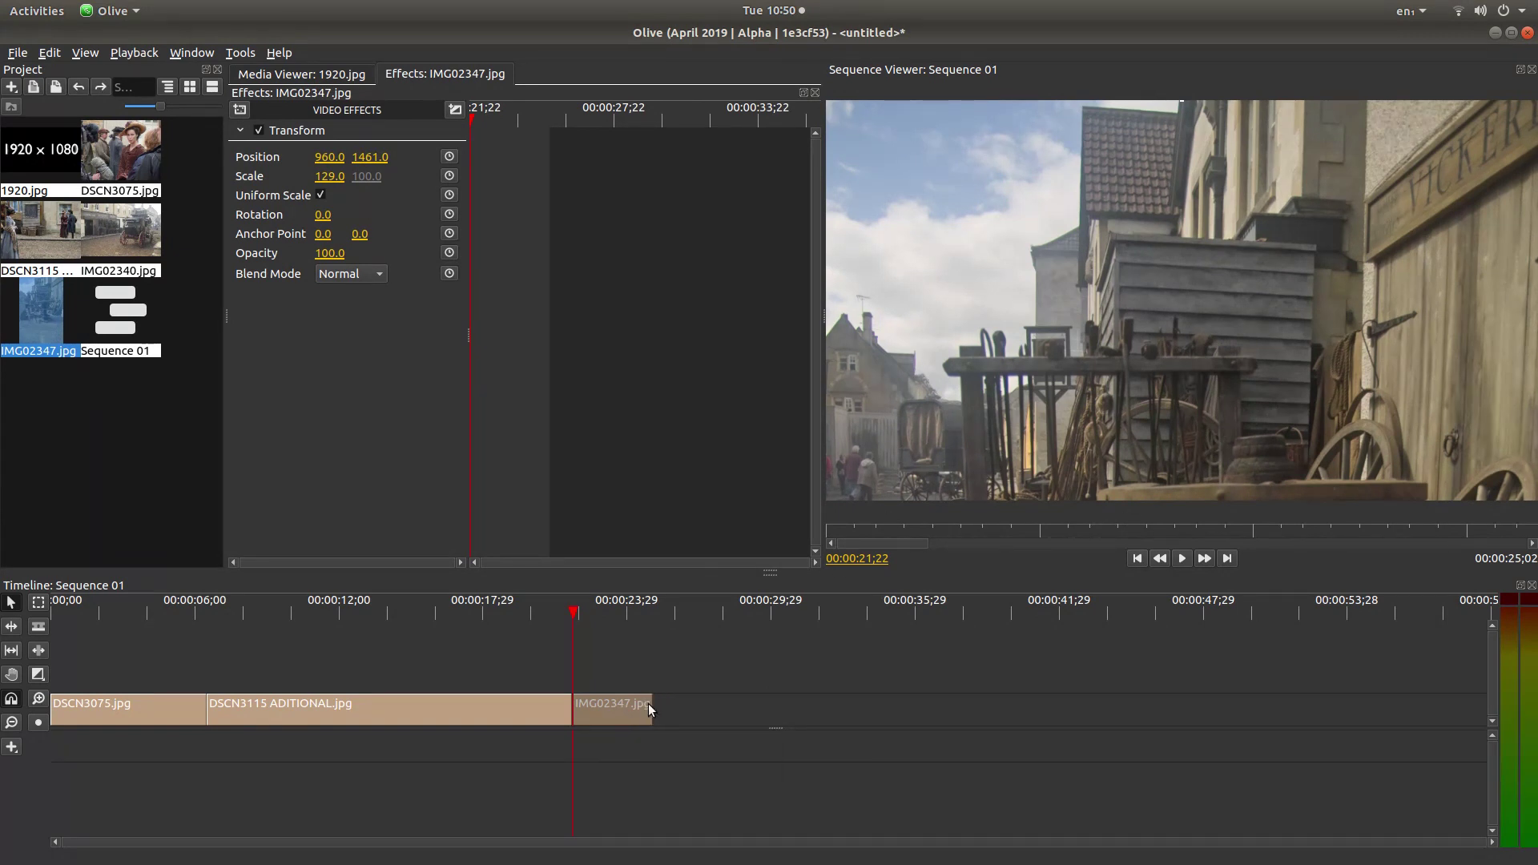
Extend IMG02347.jpg by about four seconds so Sequence 01 ends near 00:00:29;14.
{"action": "left_click_drag", "start_coordinate": [648, 711], "coordinate": [758, 713]}
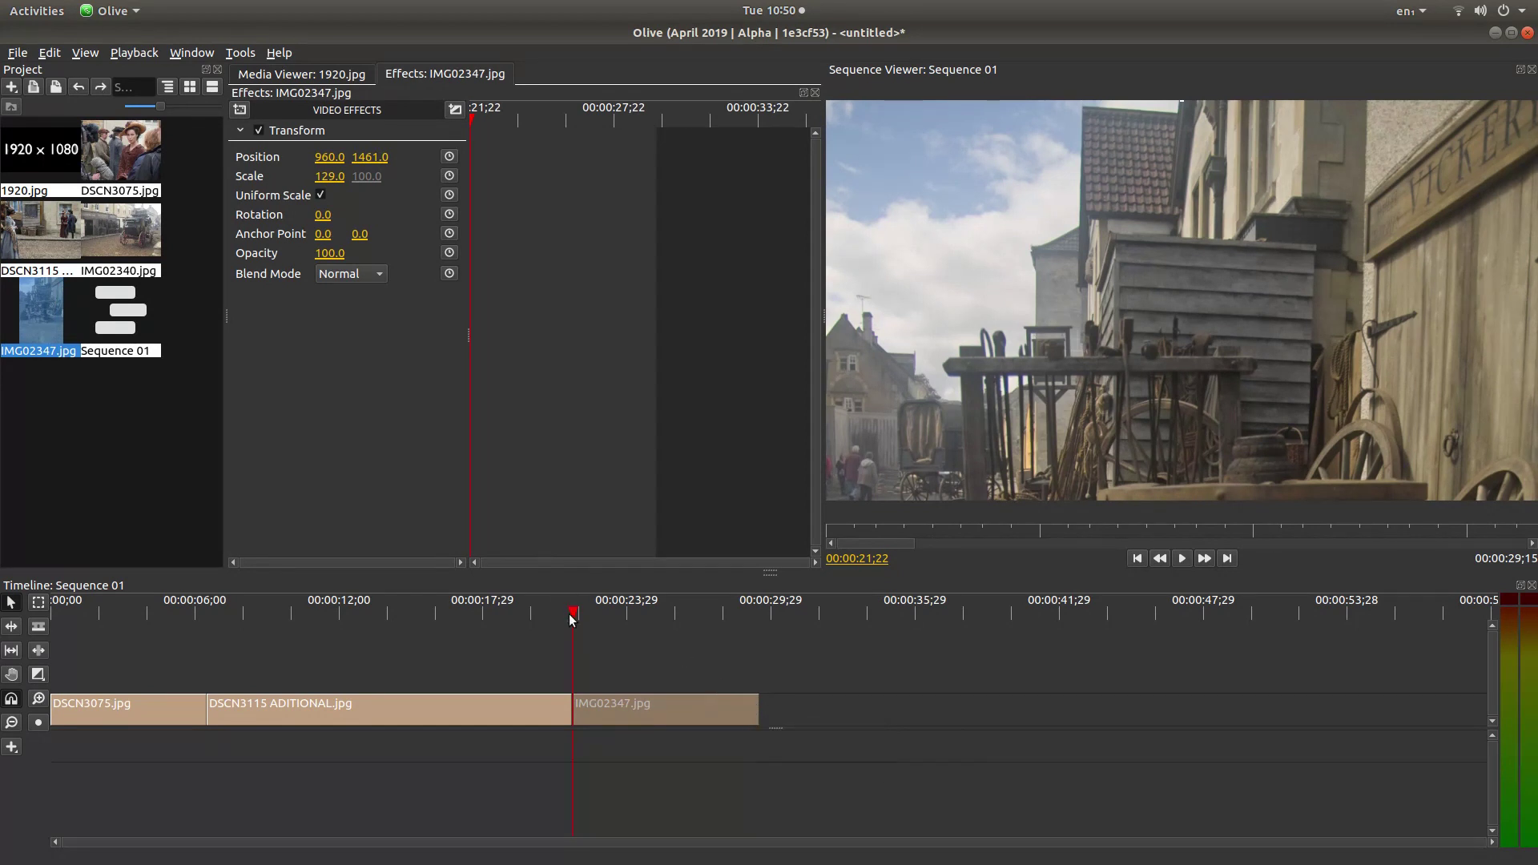
{"action": "mouse_move", "coordinate": [572, 618]}
{"action": "left_mouse_down"}
{"action": "mouse_move", "coordinate": [758, 615]}
{"action": "mouse_move", "coordinate": [572, 633]}
{"action": "left_mouse_up"}
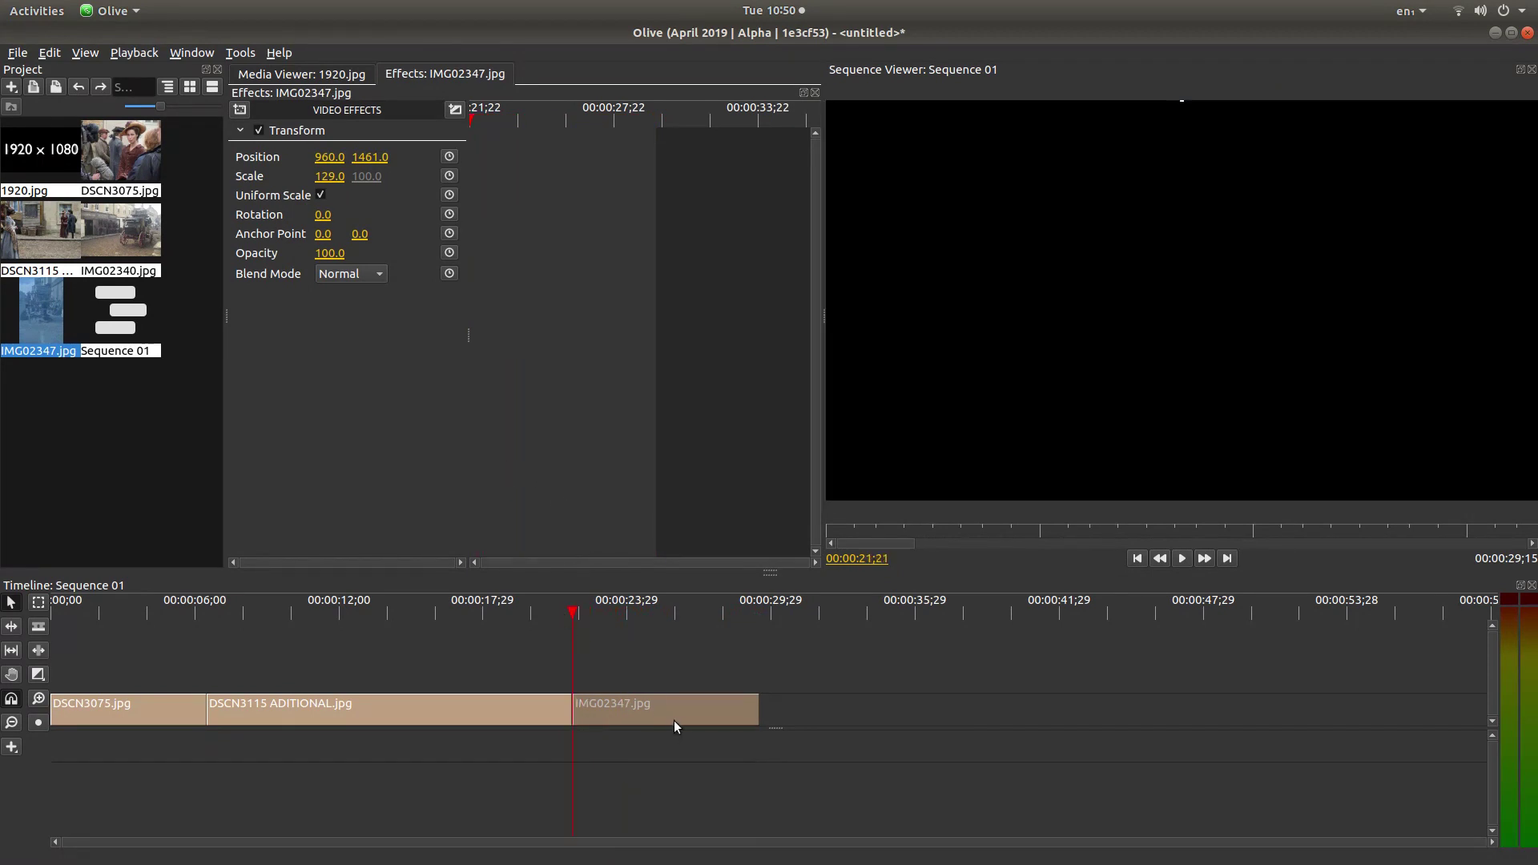
{"action": "left_click_drag", "start_coordinate": [656, 712], "coordinate": [671, 717]}
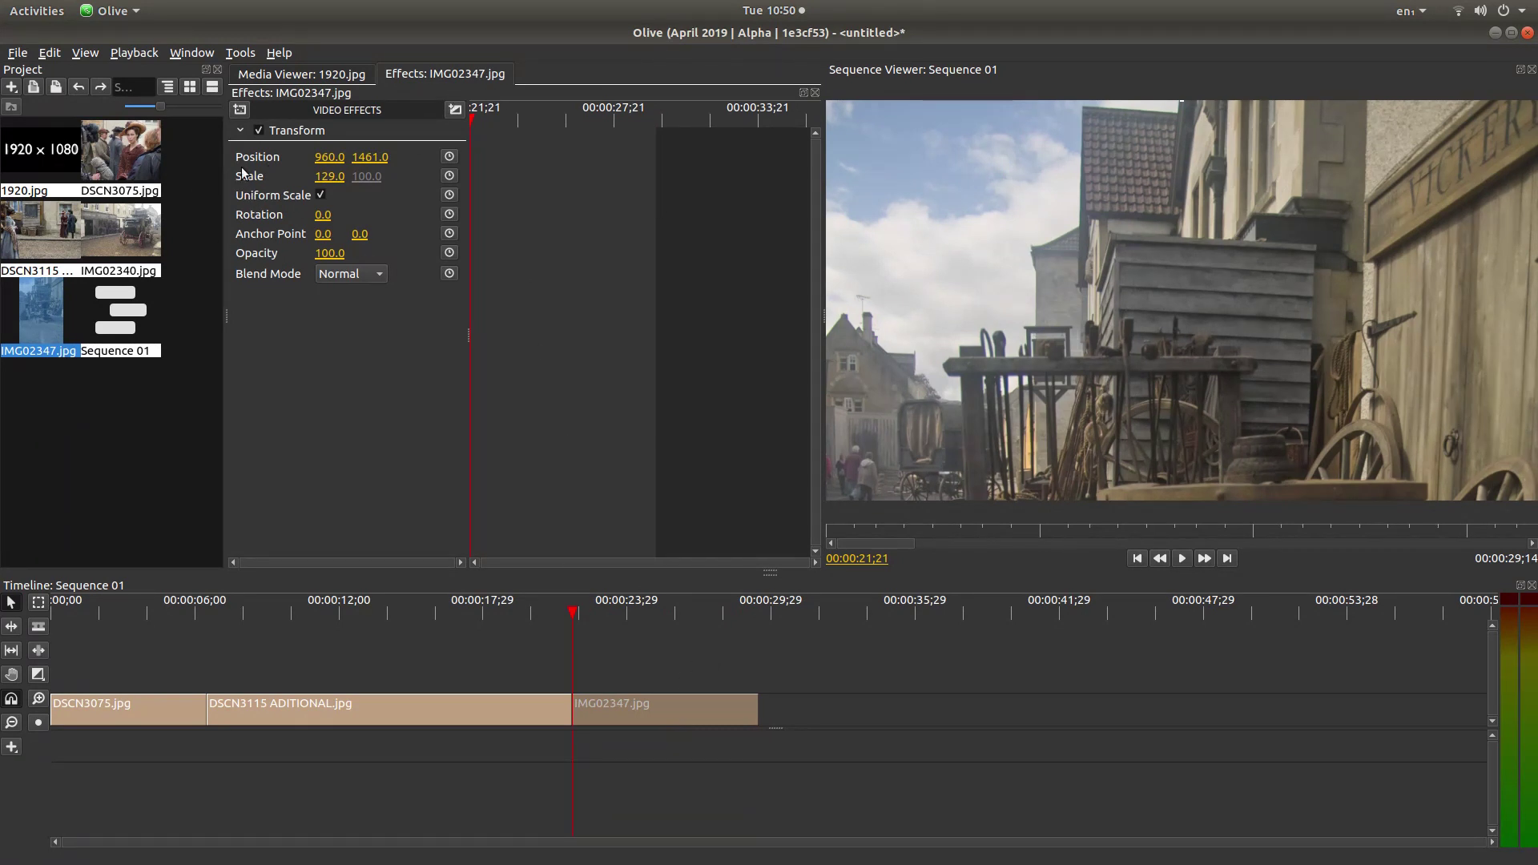
Keyframe IMG02347.jpg's Position and Scale, ending on Position 960.0, 480.0 at the cart wheels.
{"action": "left_click", "coordinate": [450, 157]}
{"action": "left_click", "coordinate": [451, 175]}
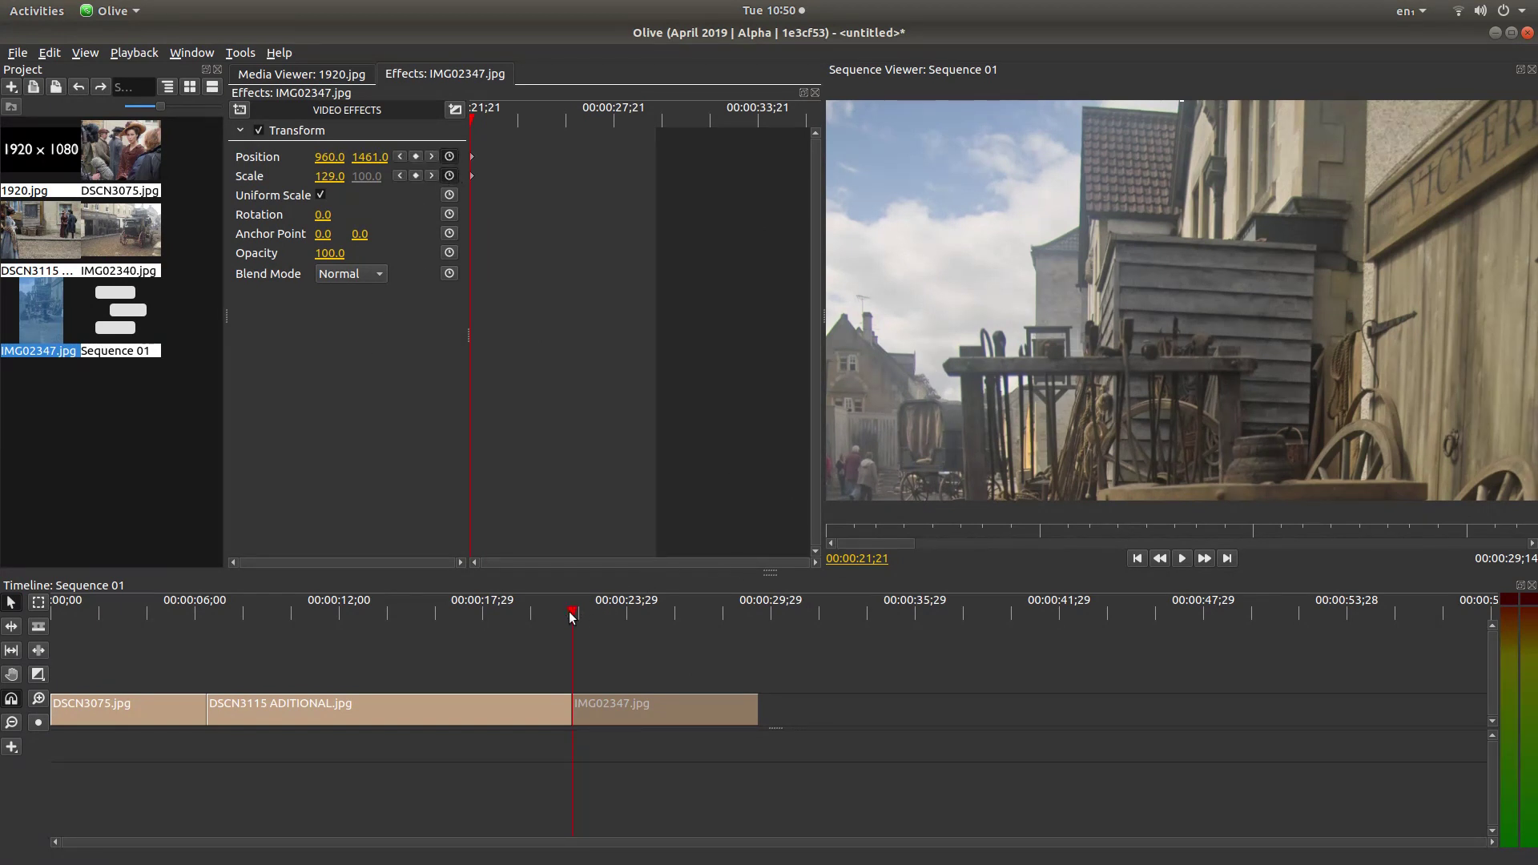
{"action": "left_click_drag", "start_coordinate": [587, 611], "coordinate": [757, 618]}
{"action": "left_click_drag", "start_coordinate": [370, 157], "coordinate": [336, 157]}
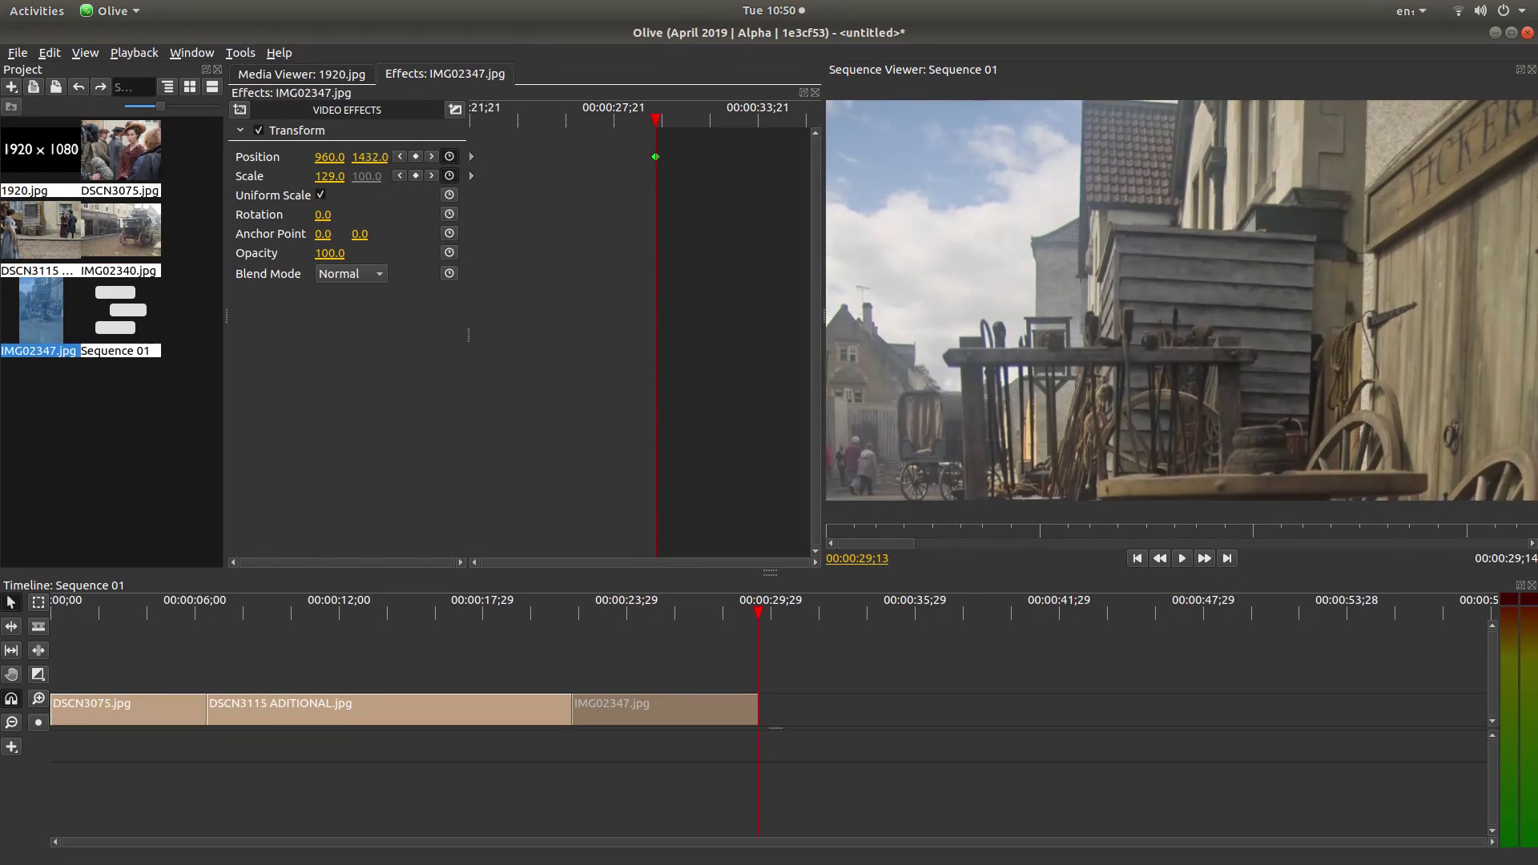
{"action": "left_click_drag", "start_coordinate": [1182, 481], "coordinate": [1181, 284]}
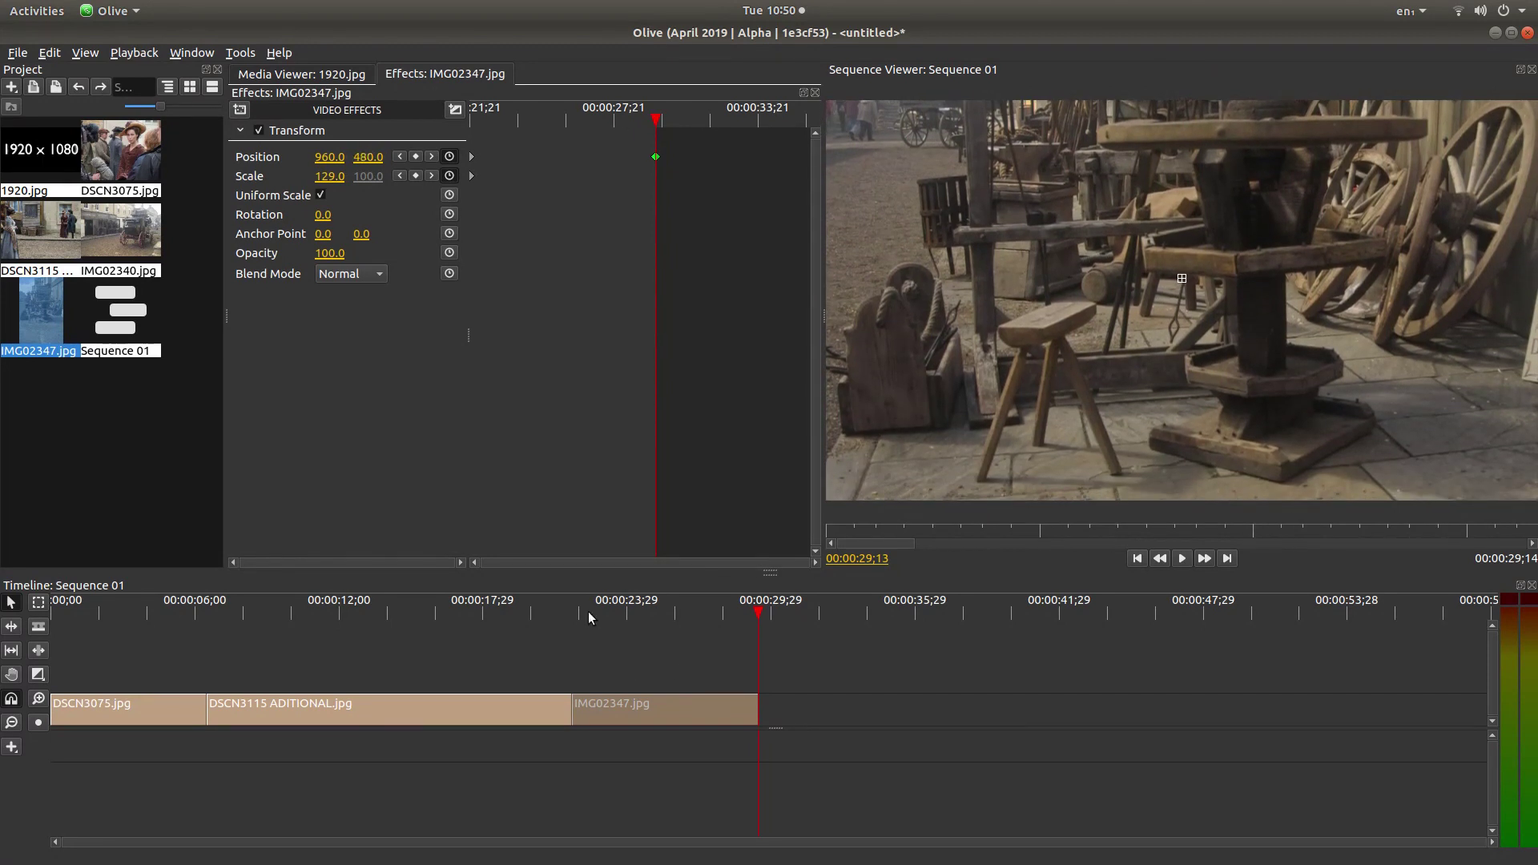
Preview IMG02347.jpg from its start to check the rooftops-to-cartwheels pan.
{"action": "left_click_drag", "start_coordinate": [586, 612], "coordinate": [564, 616]}
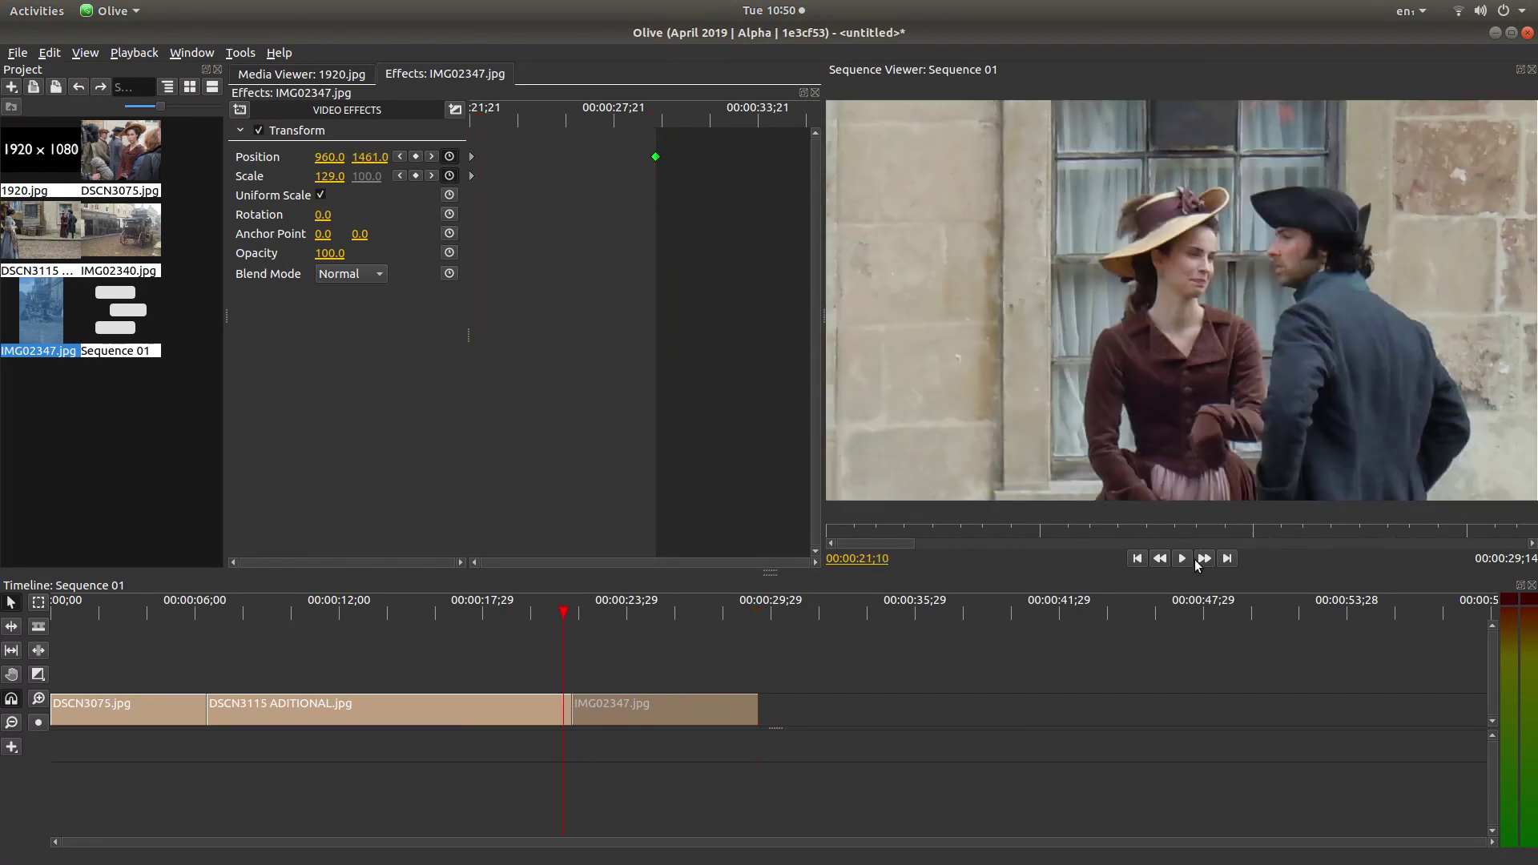
{"action": "left_click", "coordinate": [1183, 558]}
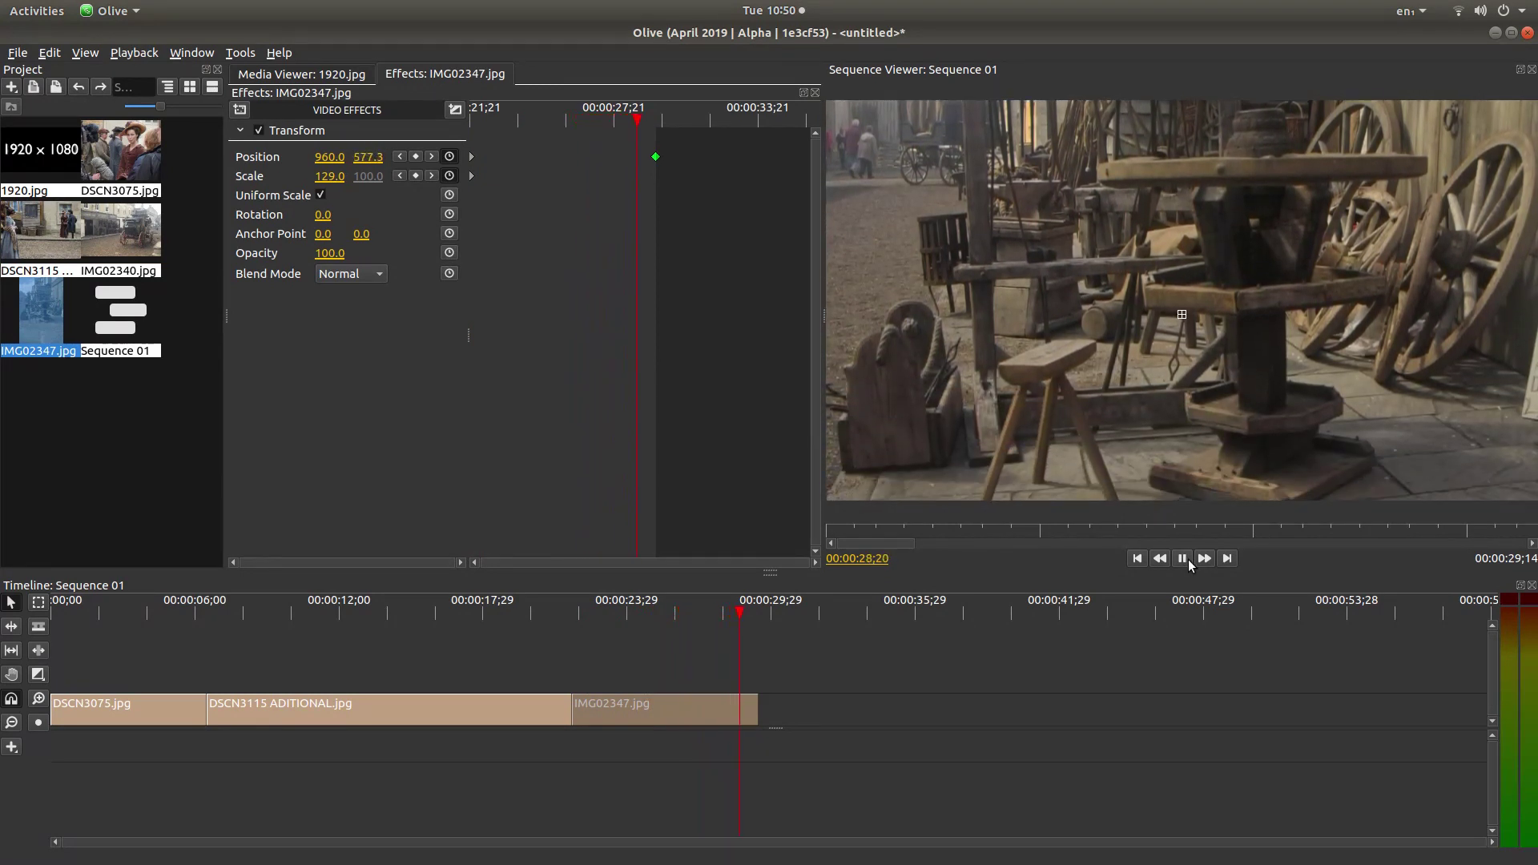
{"action": "left_click", "coordinate": [1189, 559]}
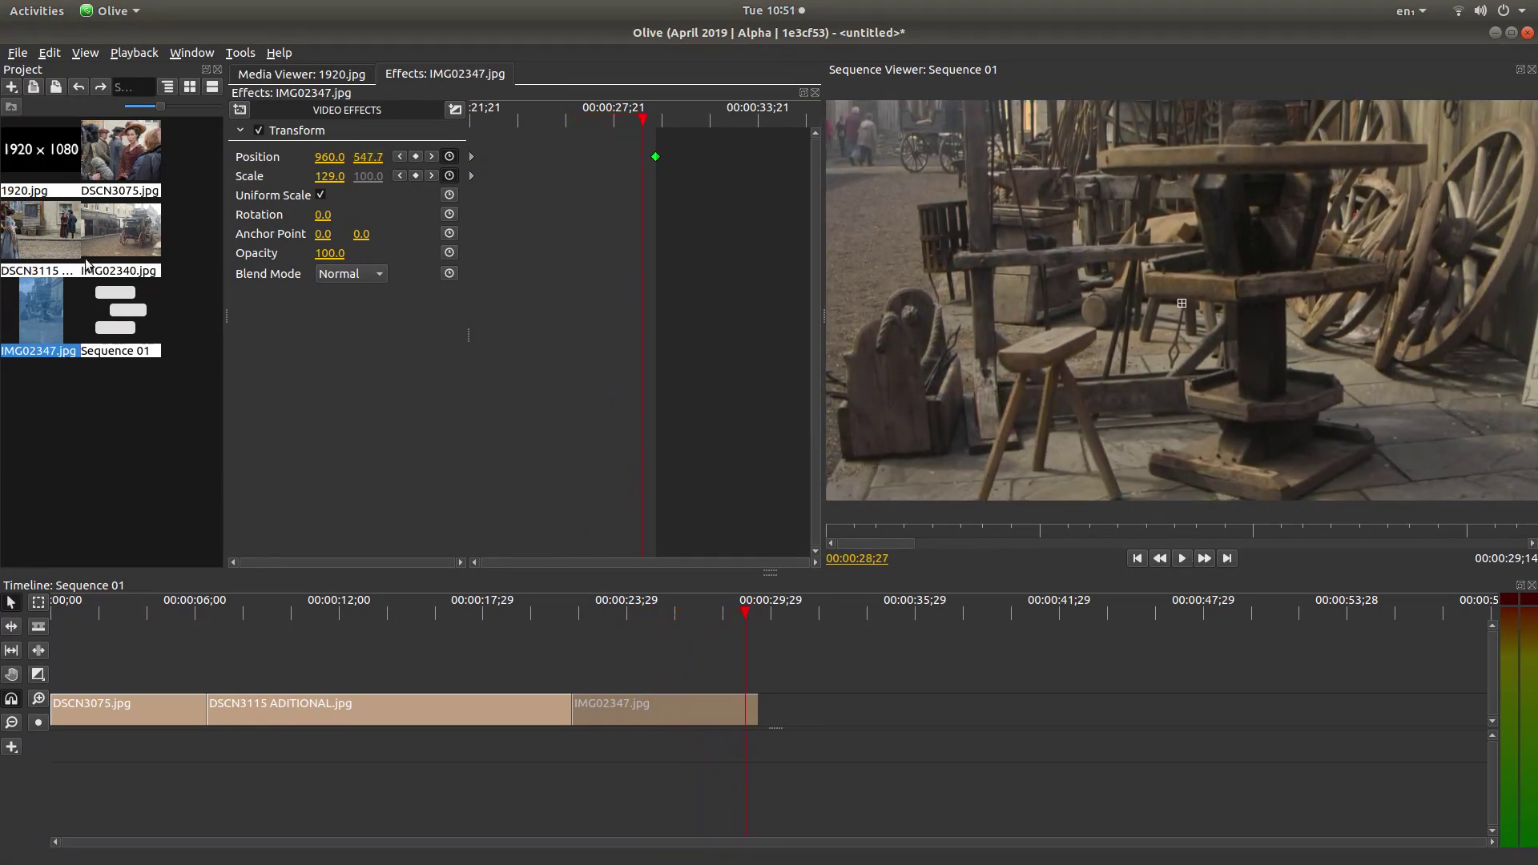
Add IMG02340.jpg after IMG02347.jpg at Scale 214, Position 1851, 1067, on the saddler's shopfront.
{"action": "left_click", "coordinate": [116, 231]}
{"action": "left_click_drag", "start_coordinate": [116, 231], "coordinate": [952, 707]}
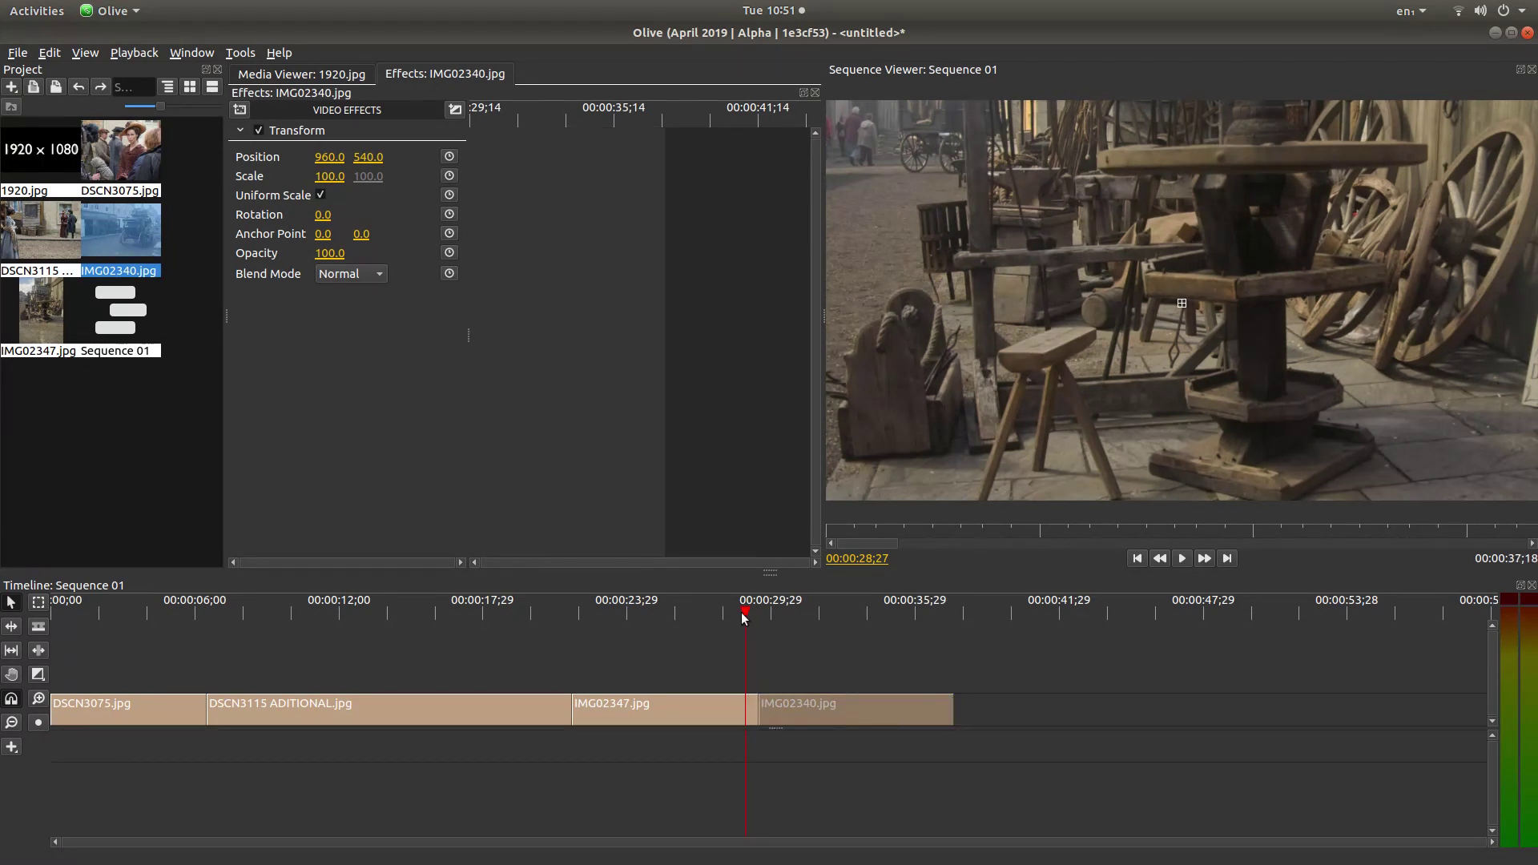
{"action": "left_click_drag", "start_coordinate": [744, 615], "coordinate": [756, 610]}
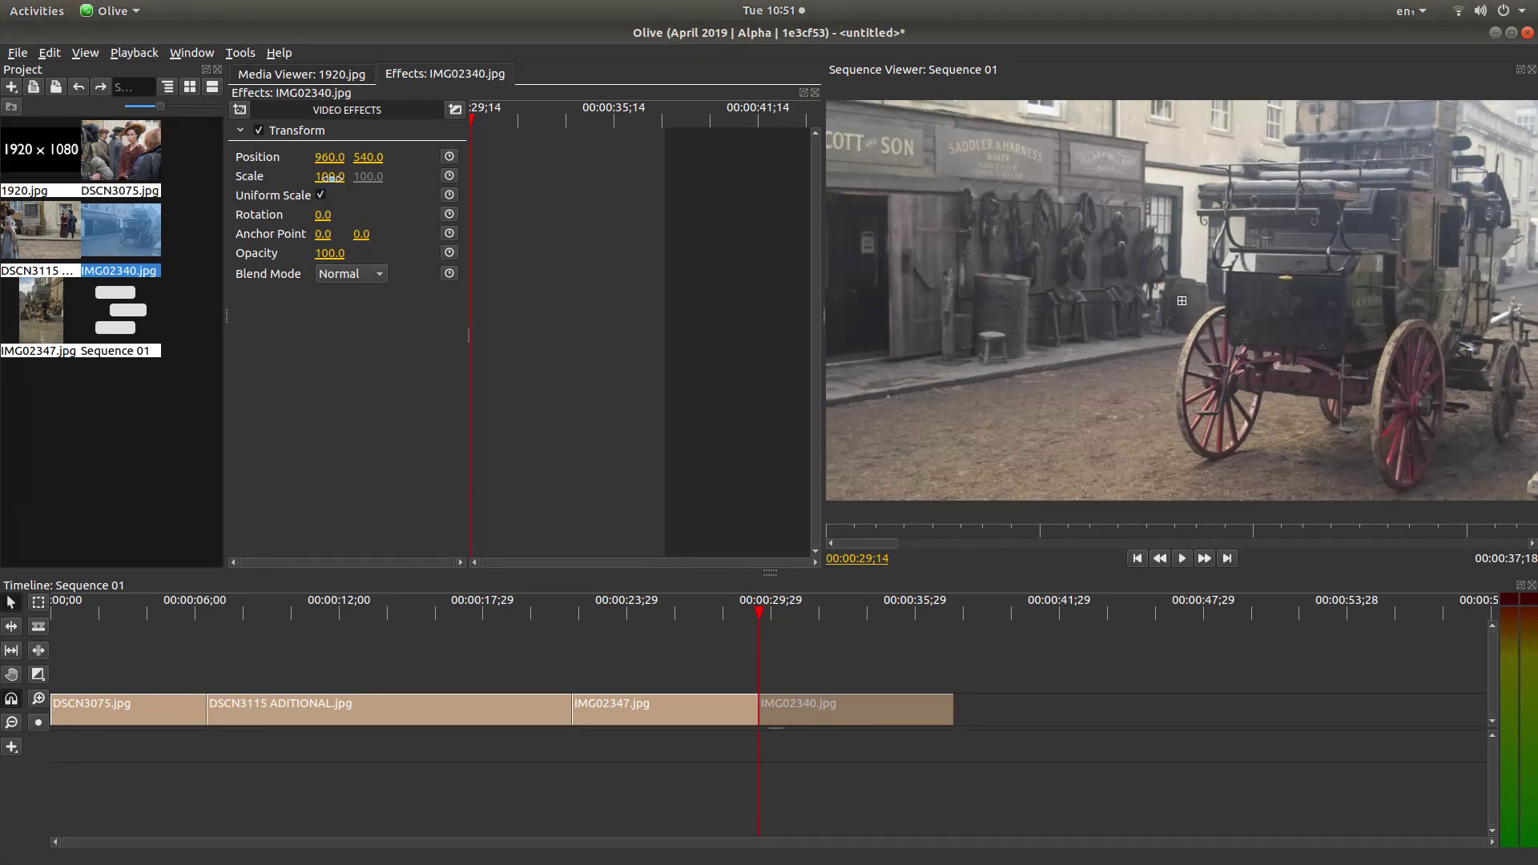
{"action": "left_click_drag", "start_coordinate": [331, 178], "coordinate": [422, 177]}
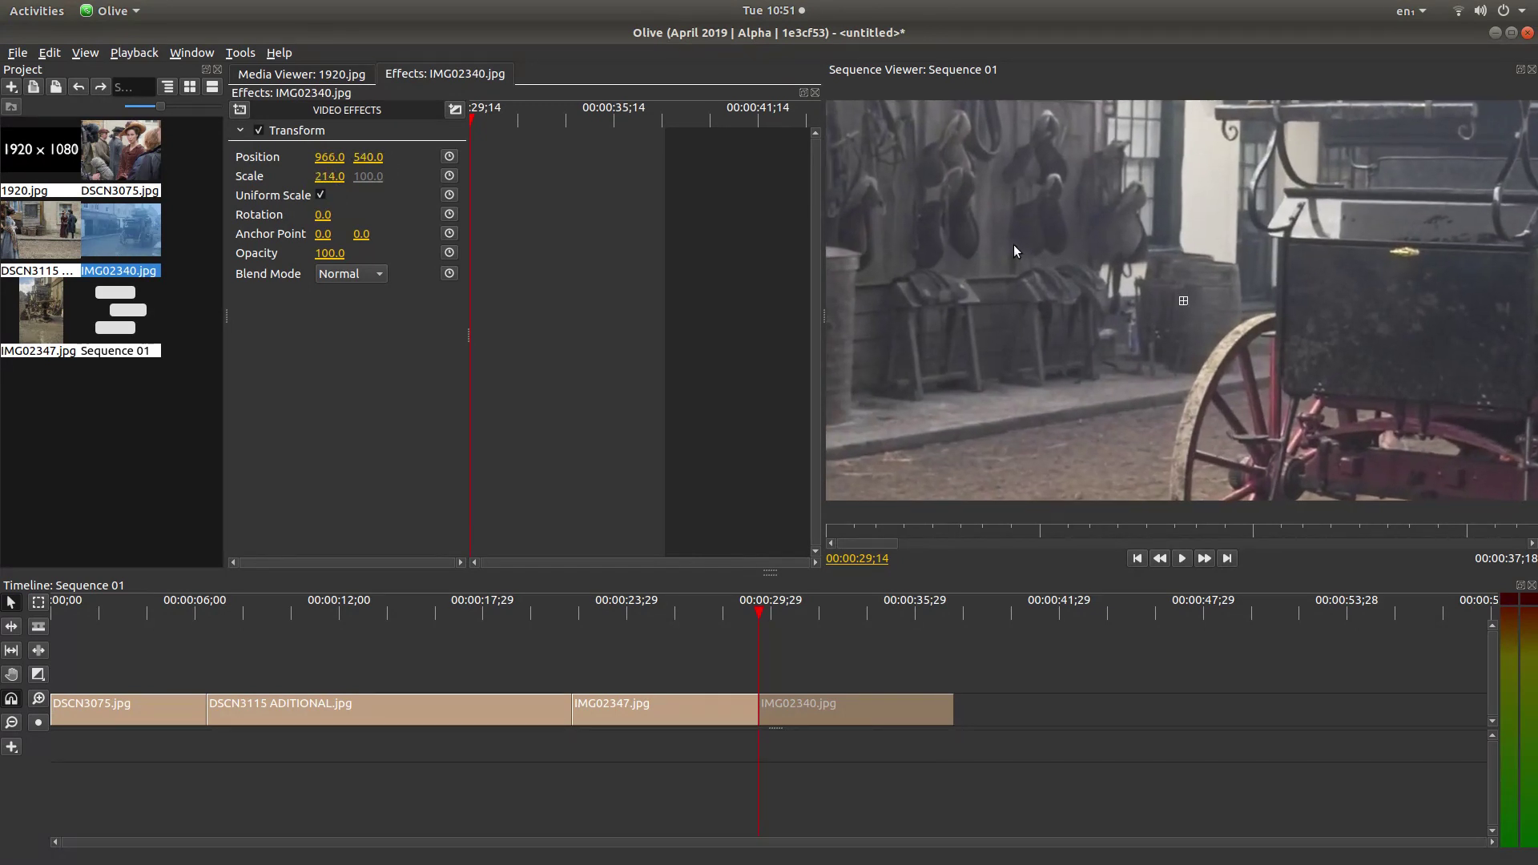
{"action": "left_click_drag", "start_coordinate": [1012, 244], "coordinate": [1344, 446]}
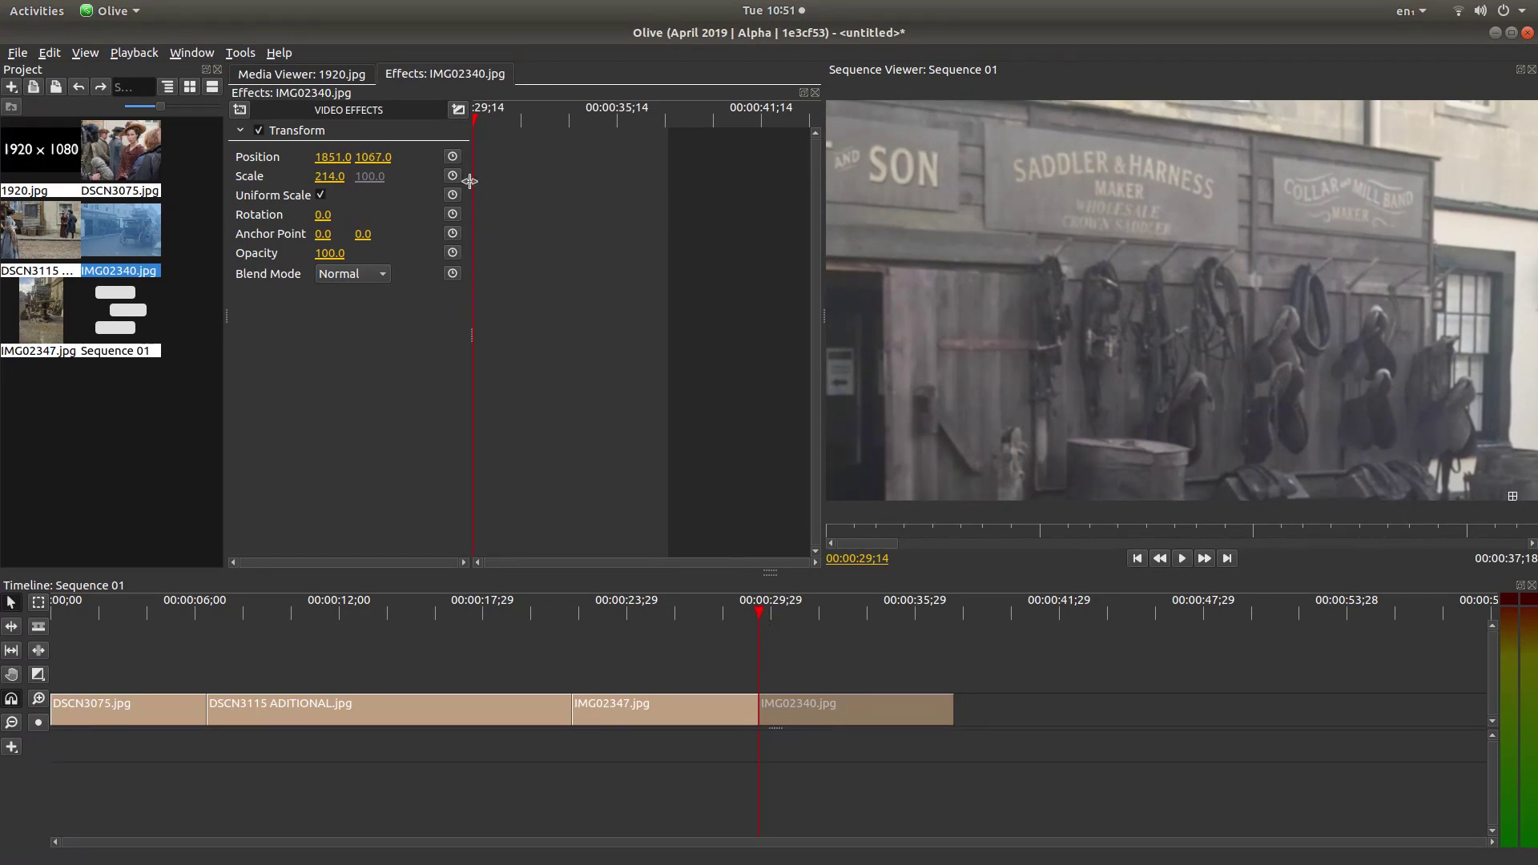
Set starting Position and Scale keyframes on IMG02340.jpg's shopfront close-up, then go to the sequence end.
{"action": "left_click", "coordinate": [453, 158]}
{"action": "left_click", "coordinate": [453, 176]}
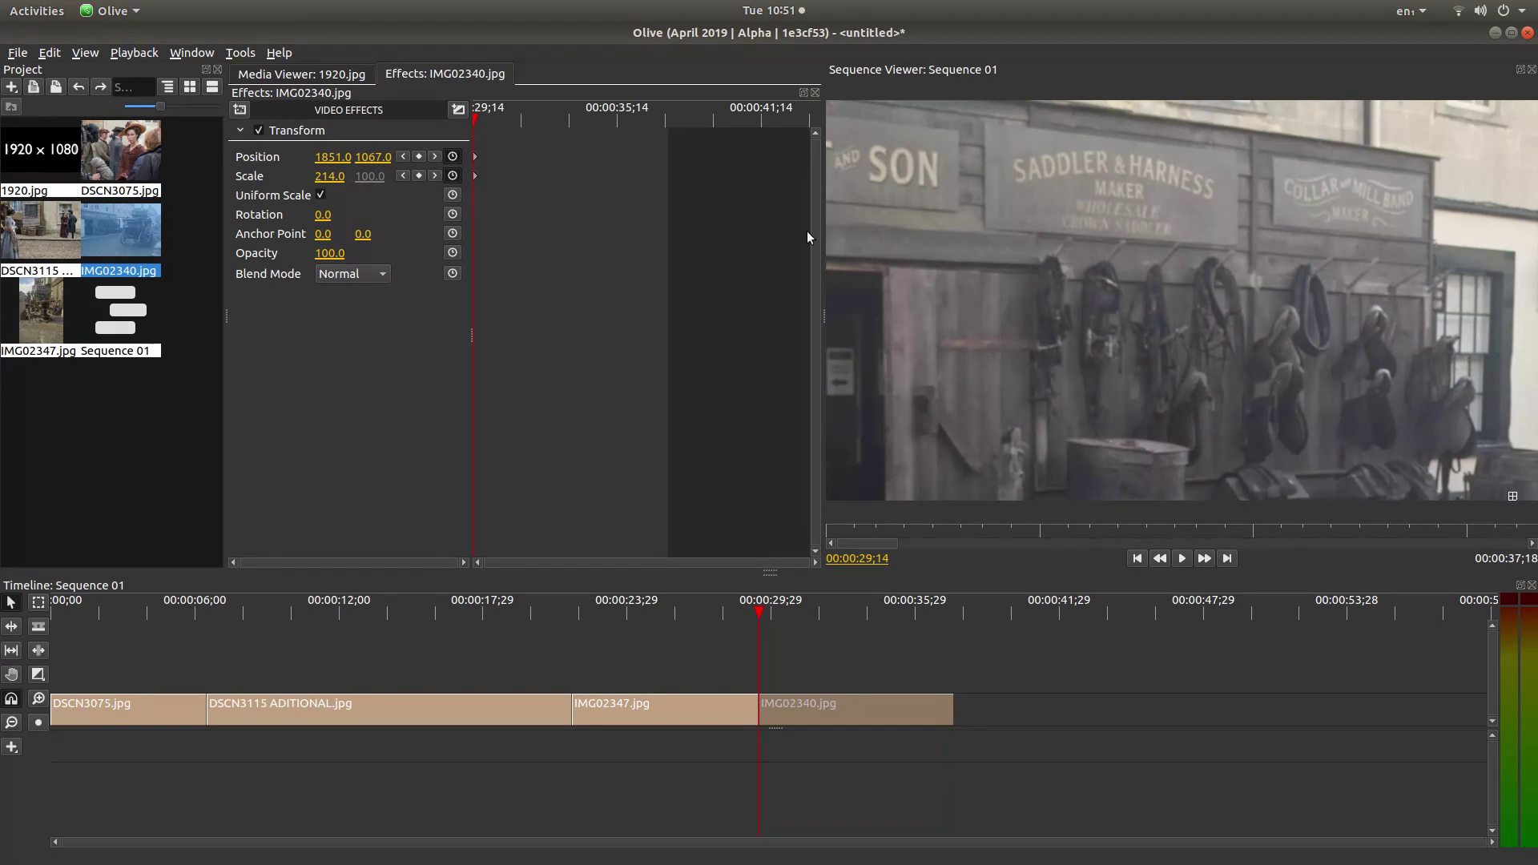
{"action": "left_click_drag", "start_coordinate": [767, 612], "coordinate": [957, 621]}
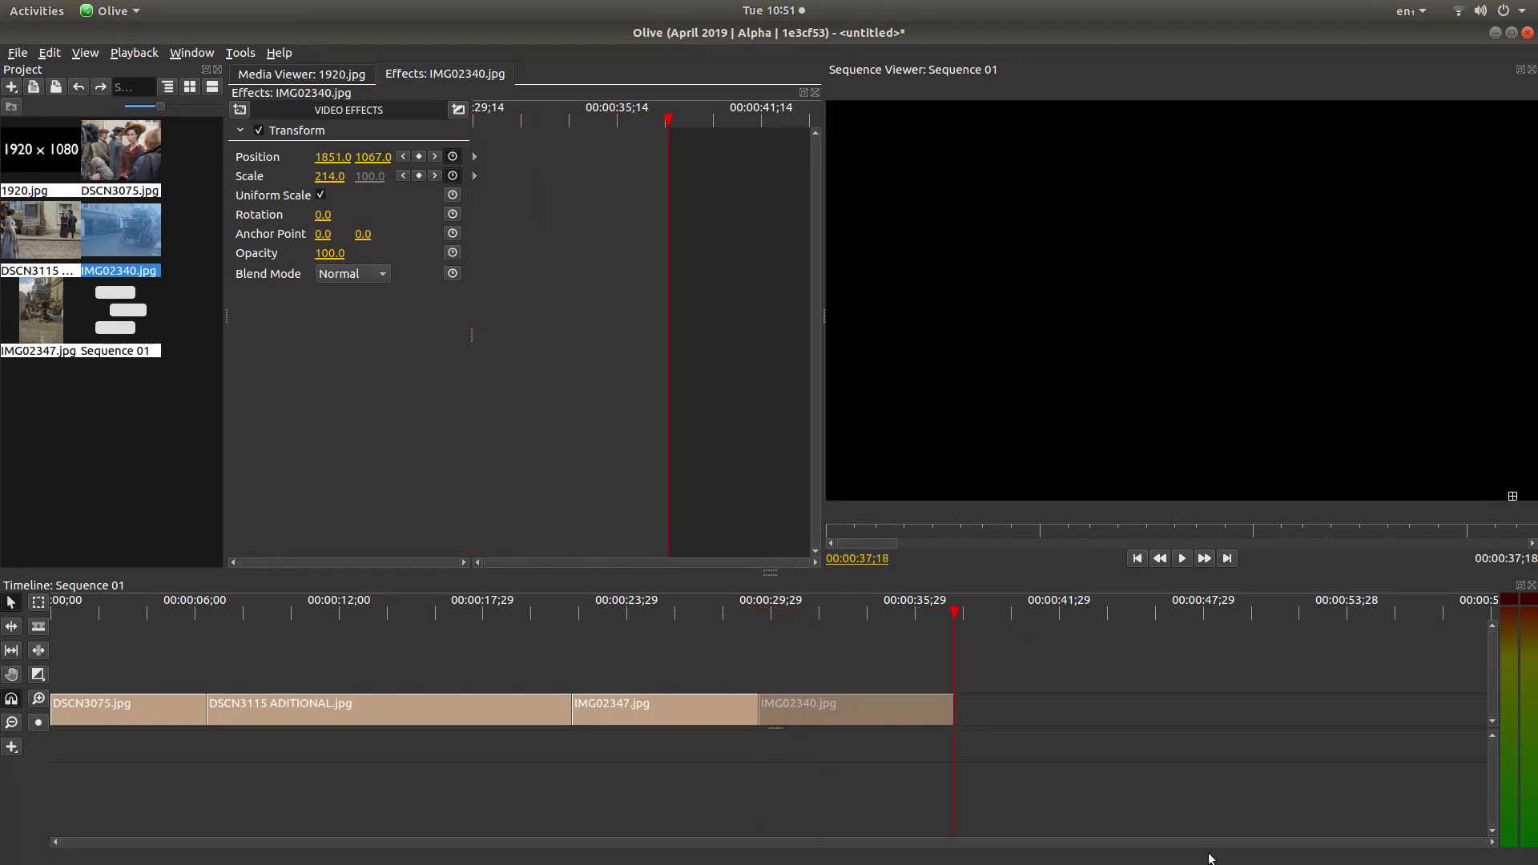
On IMG02340.jpg's last frame, zoom out to Scale 88 at Position 931, 602, then scrub to check.
{"action": "key", "text": "Left"}
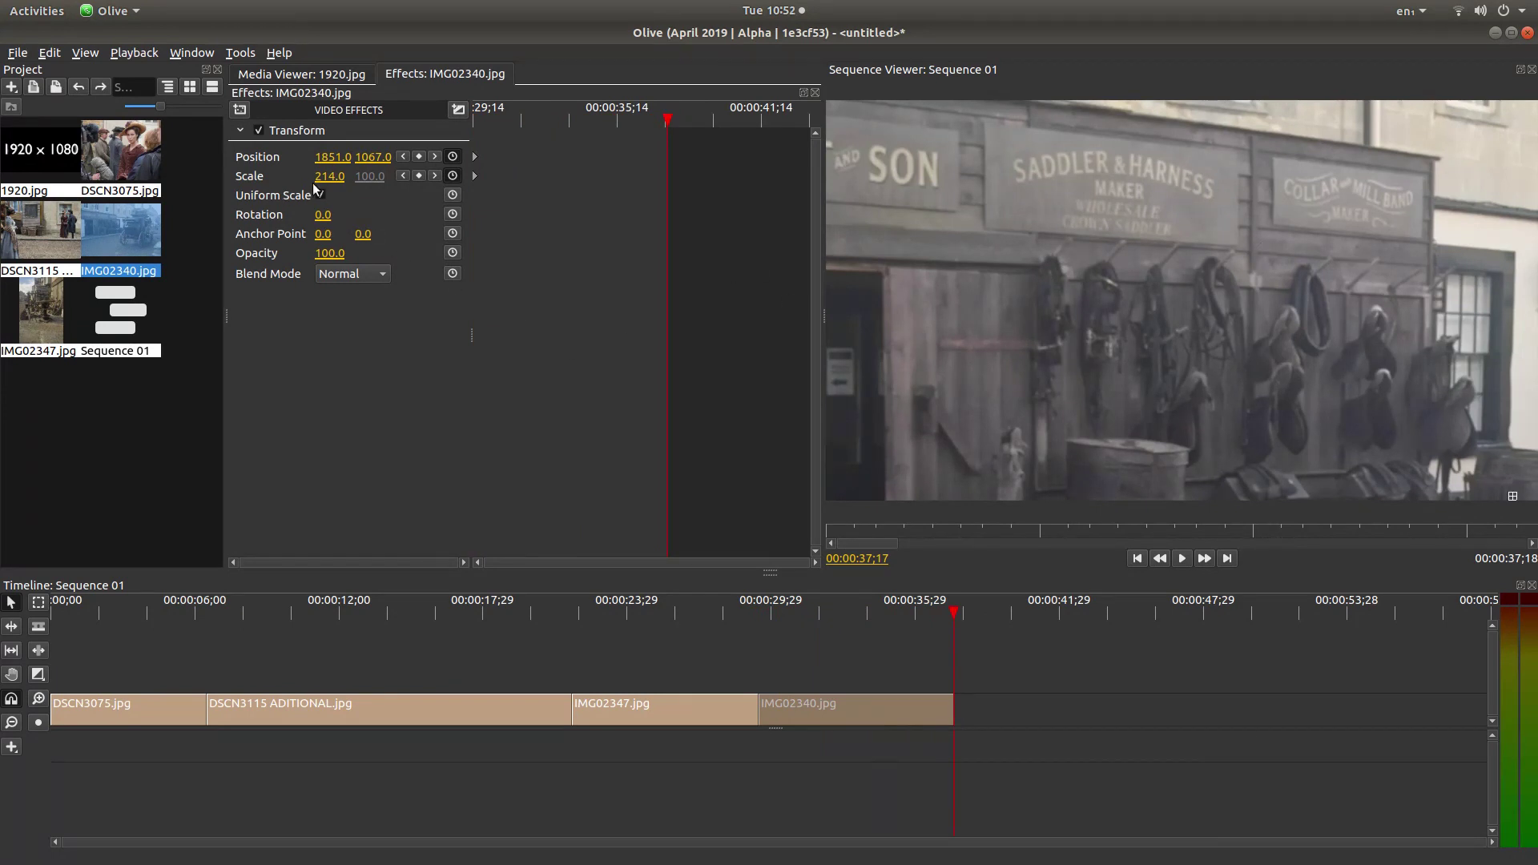
{"action": "left_click_drag", "start_coordinate": [319, 177], "coordinate": [245, 178]}
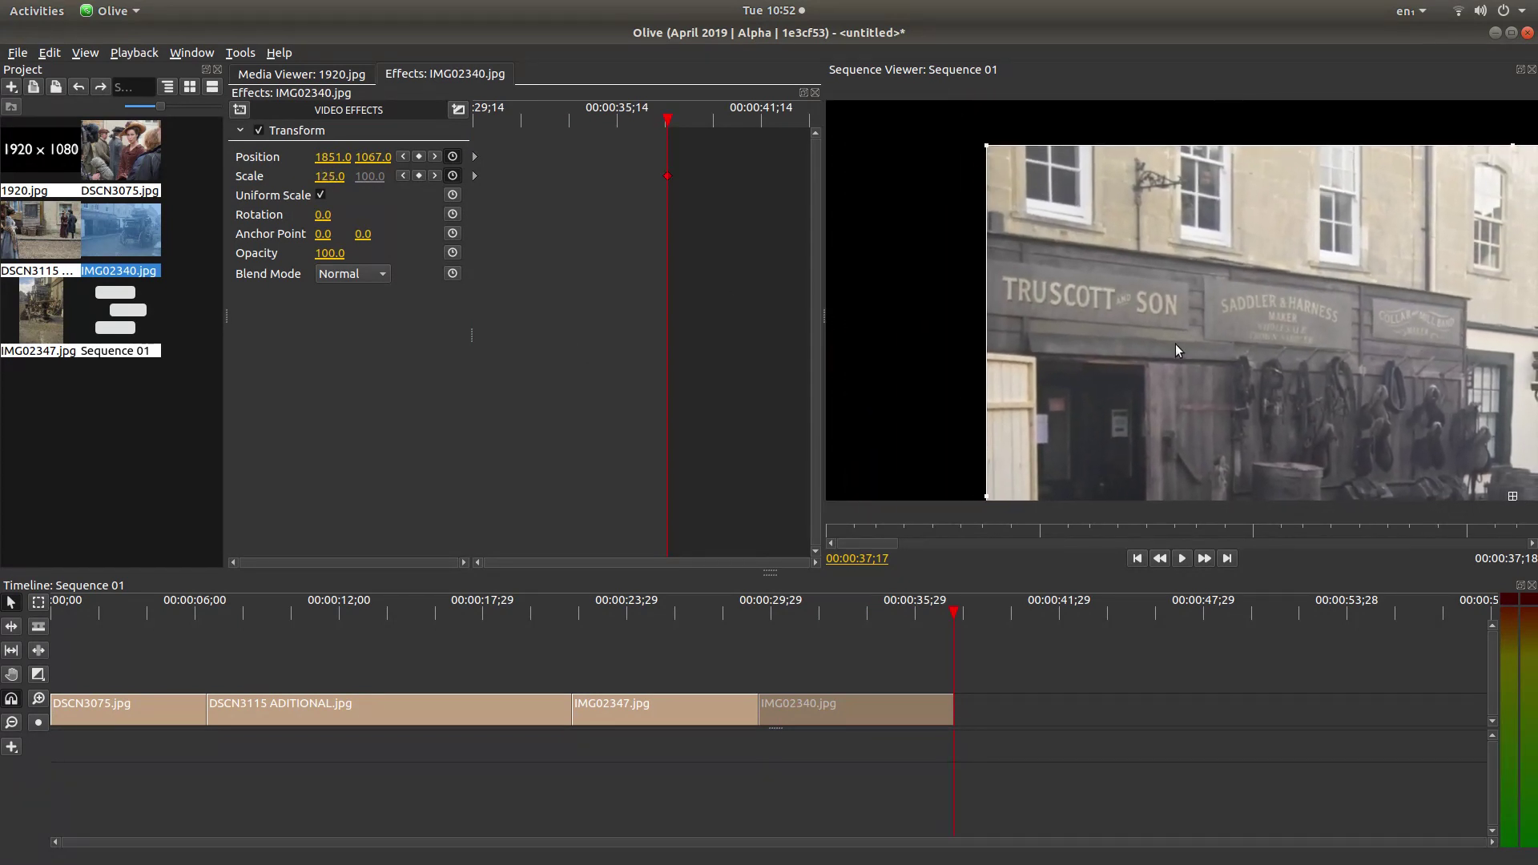
{"action": "left_click_drag", "start_coordinate": [1175, 344], "coordinate": [1041, 272]}
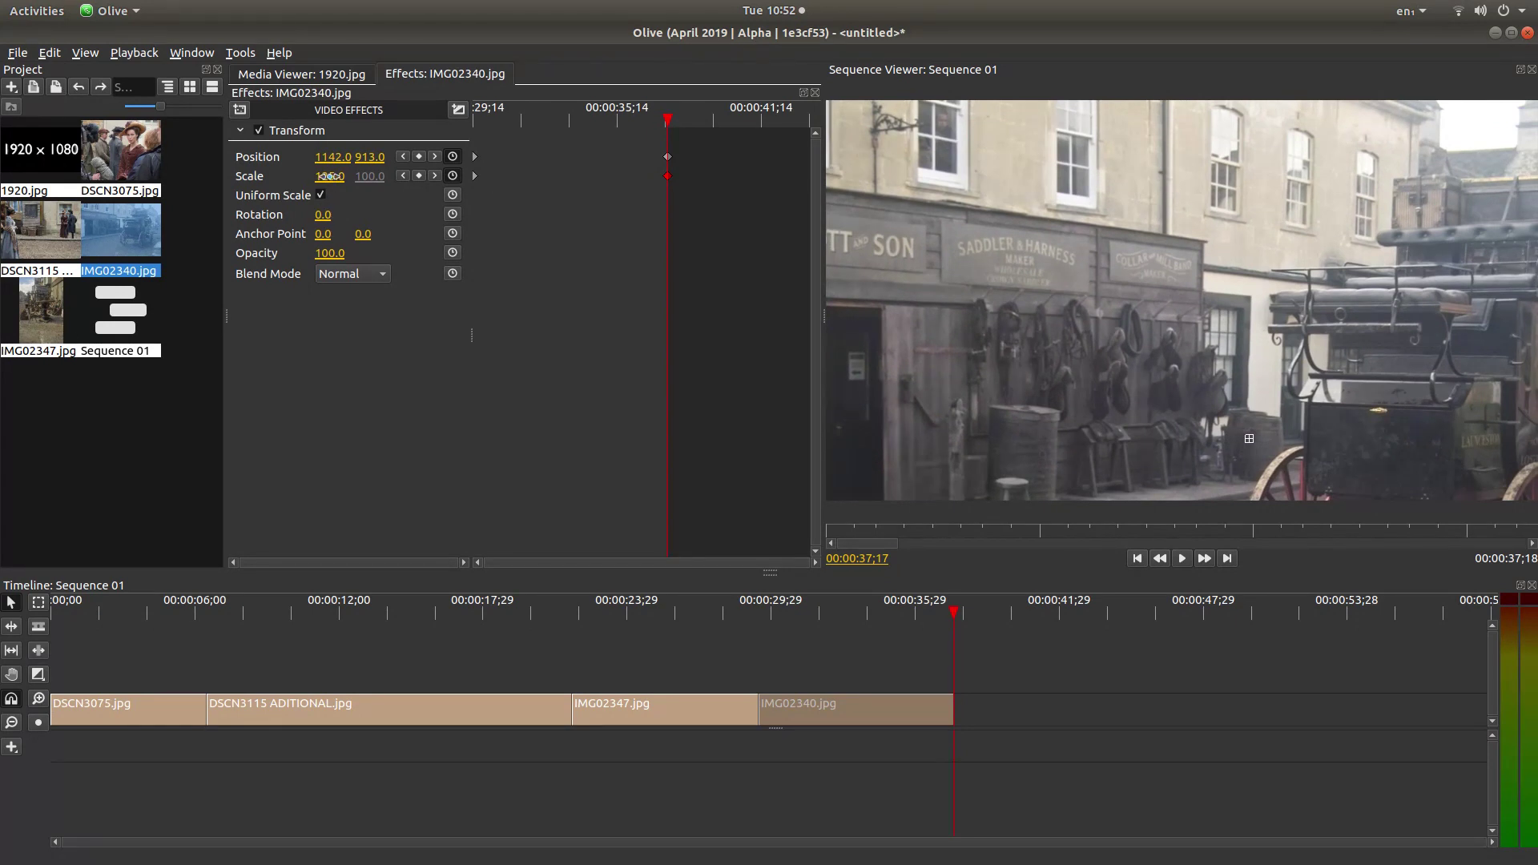
{"action": "left_click_drag", "start_coordinate": [329, 176], "coordinate": [296, 177]}
{"action": "left_click_drag", "start_coordinate": [1334, 380], "coordinate": [1310, 285]}
{"action": "left_click_drag", "start_coordinate": [326, 176], "coordinate": [307, 176]}
{"action": "left_click_drag", "start_coordinate": [1056, 252], "coordinate": [1046, 229]}
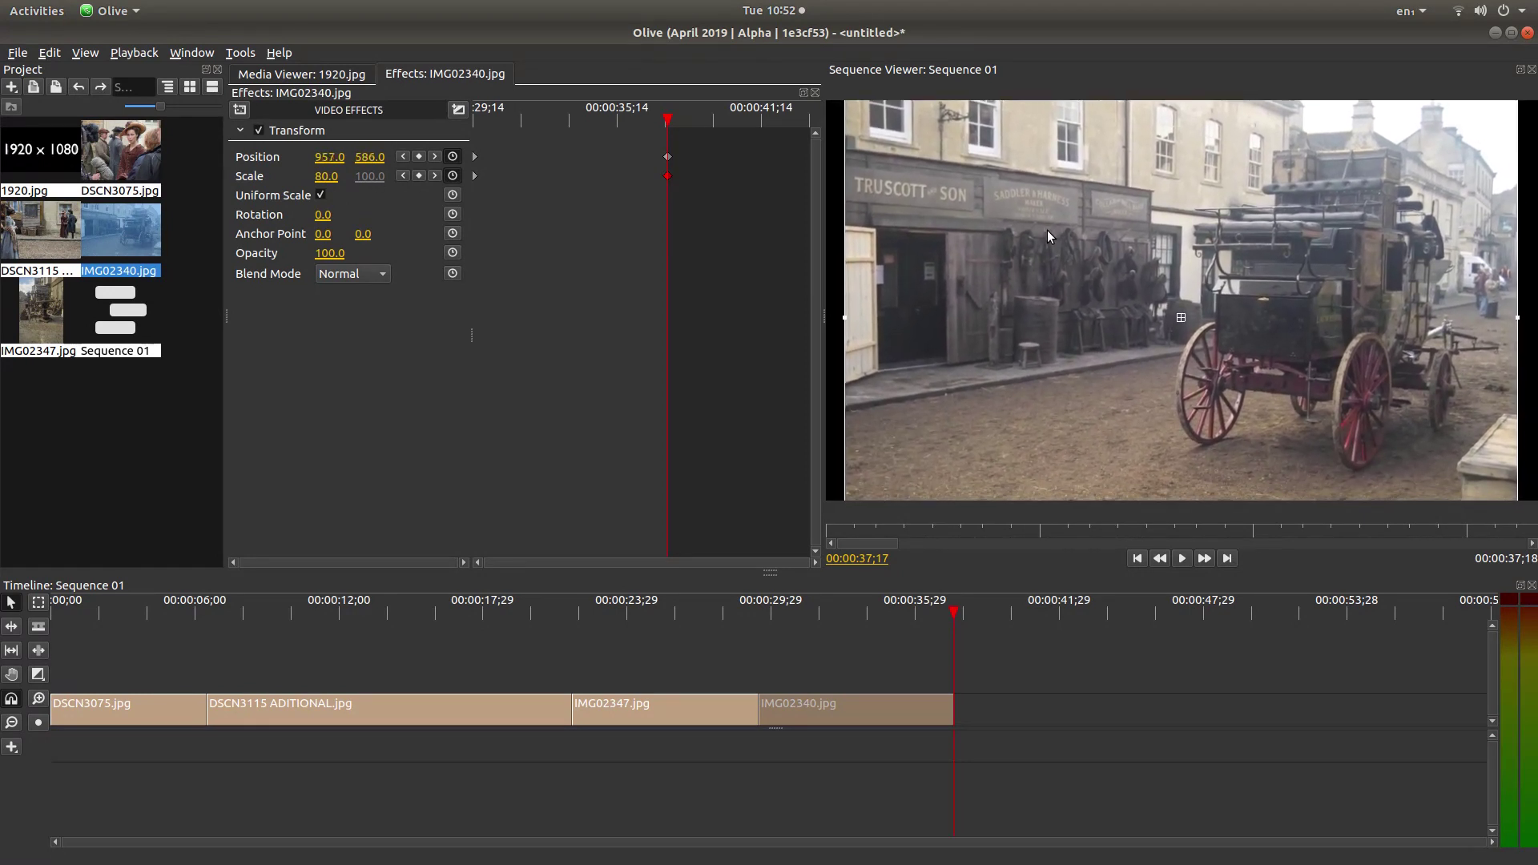
{"action": "left_click_drag", "start_coordinate": [326, 176], "coordinate": [335, 176]}
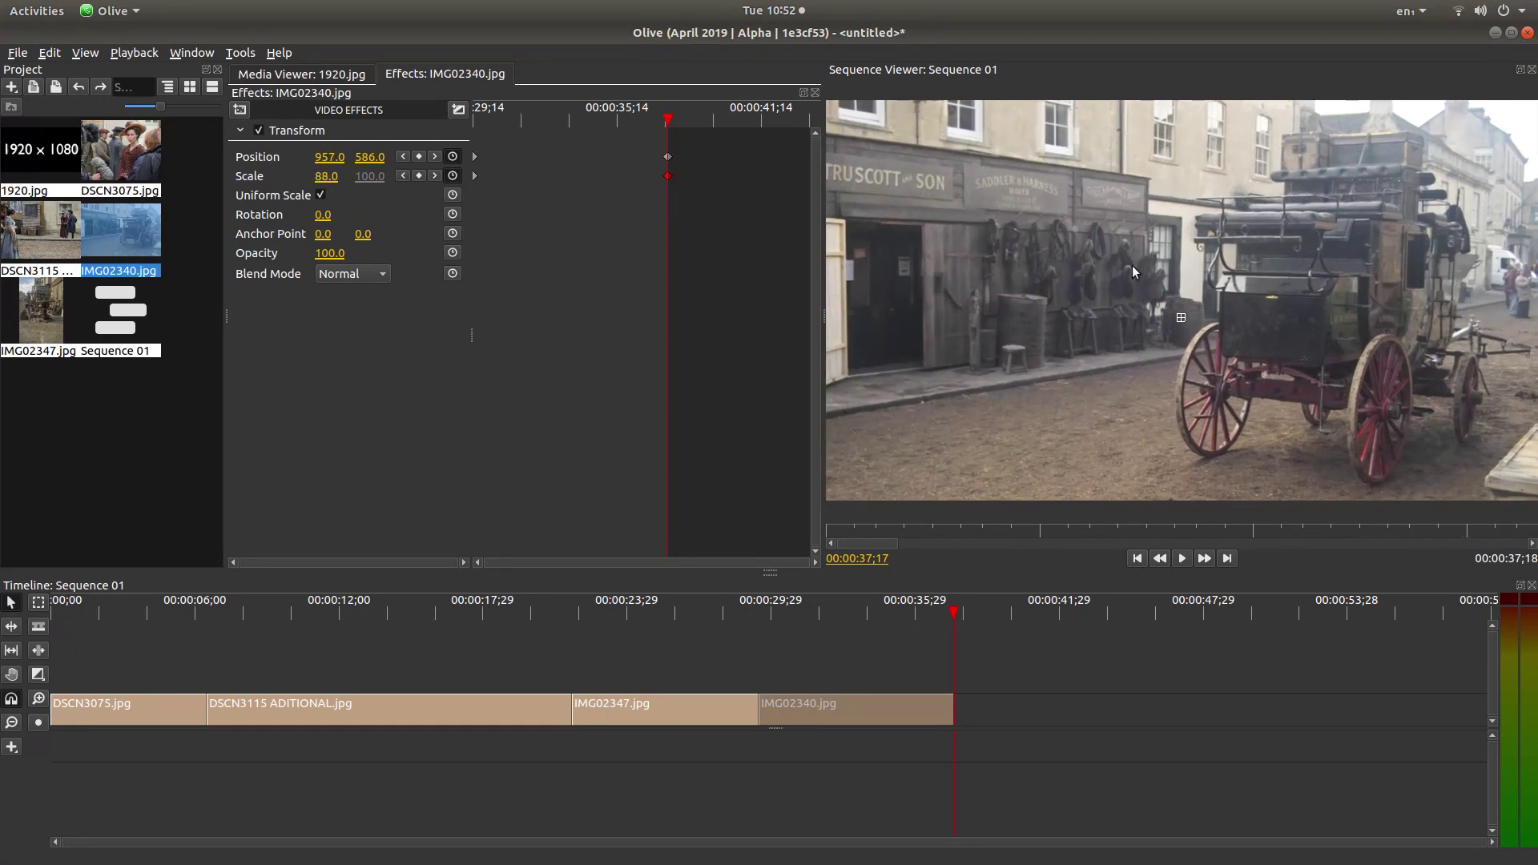
{"action": "left_click_drag", "start_coordinate": [1130, 265], "coordinate": [1121, 273]}
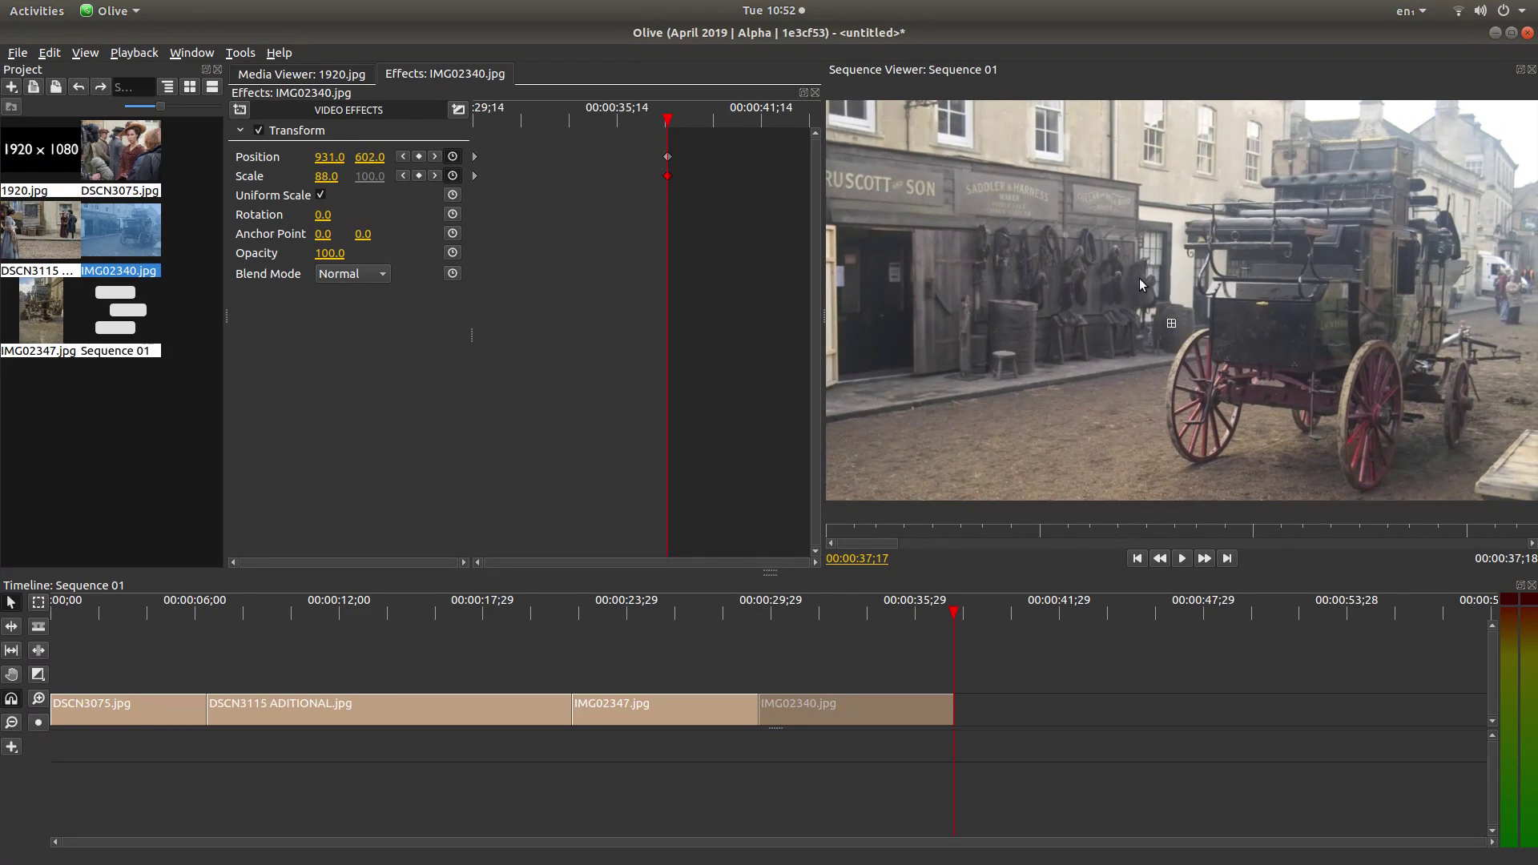
{"action": "left_click_drag", "start_coordinate": [946, 613], "coordinate": [48, 676]}
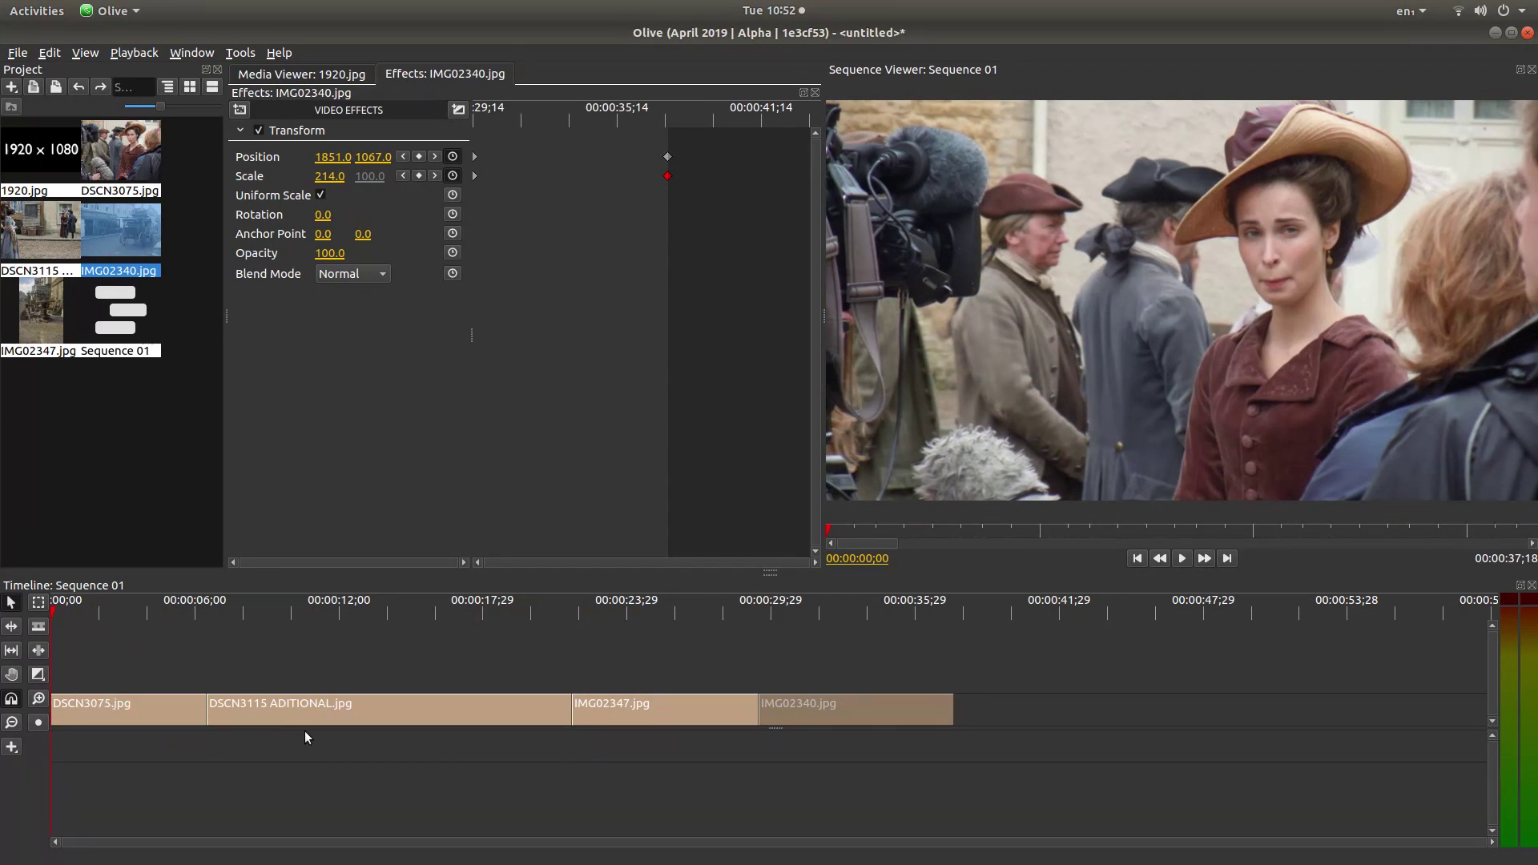
Add one-second Cross Dissolves to both ends of DSCN3115 ADITIONAL.jpg.
{"action": "left_click", "coordinate": [381, 713]}
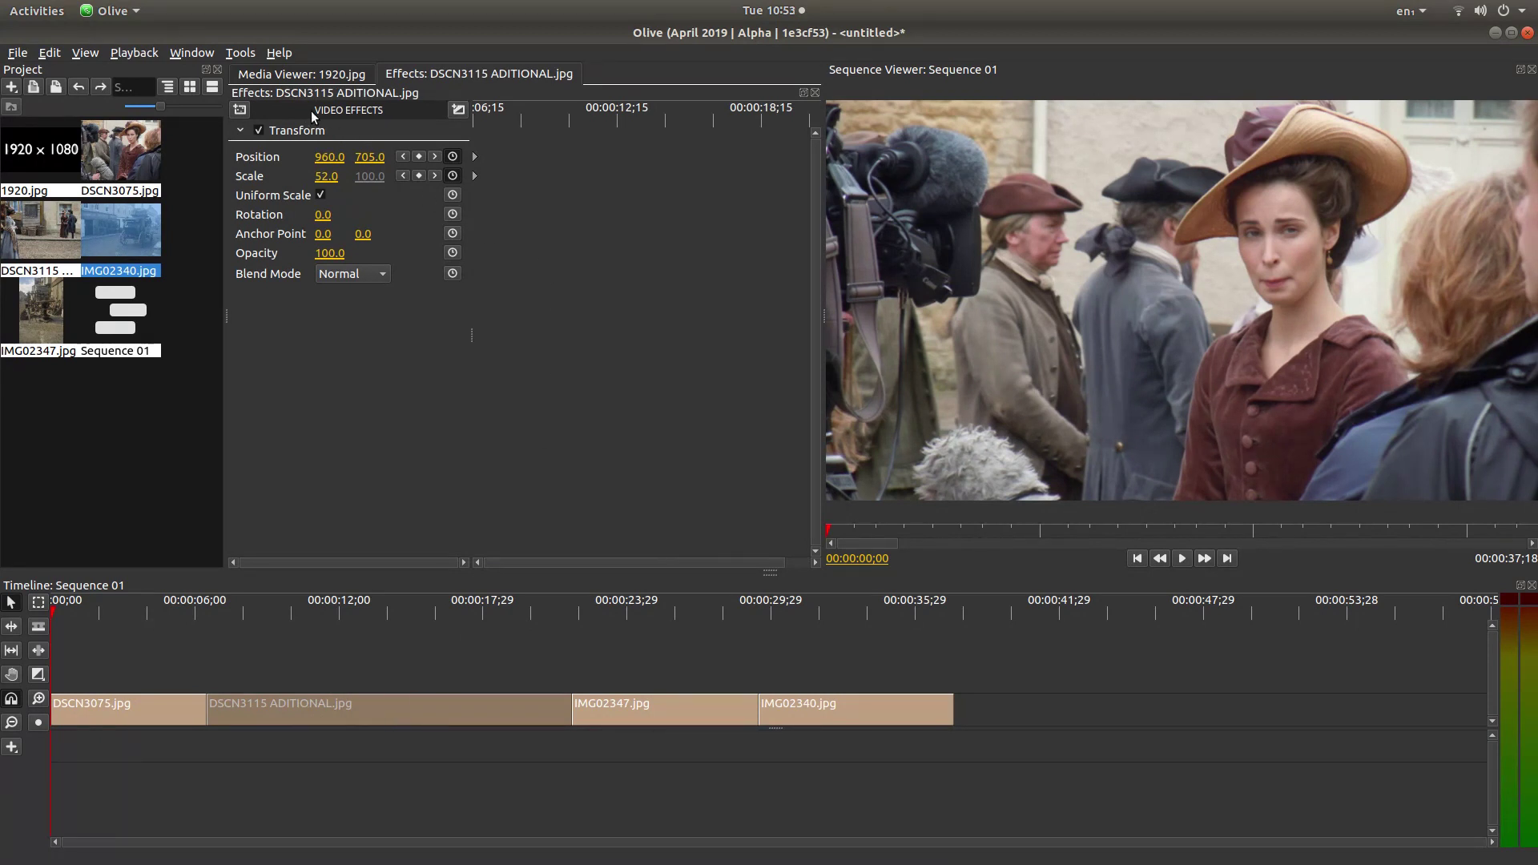
{"action": "left_click", "coordinate": [458, 109]}
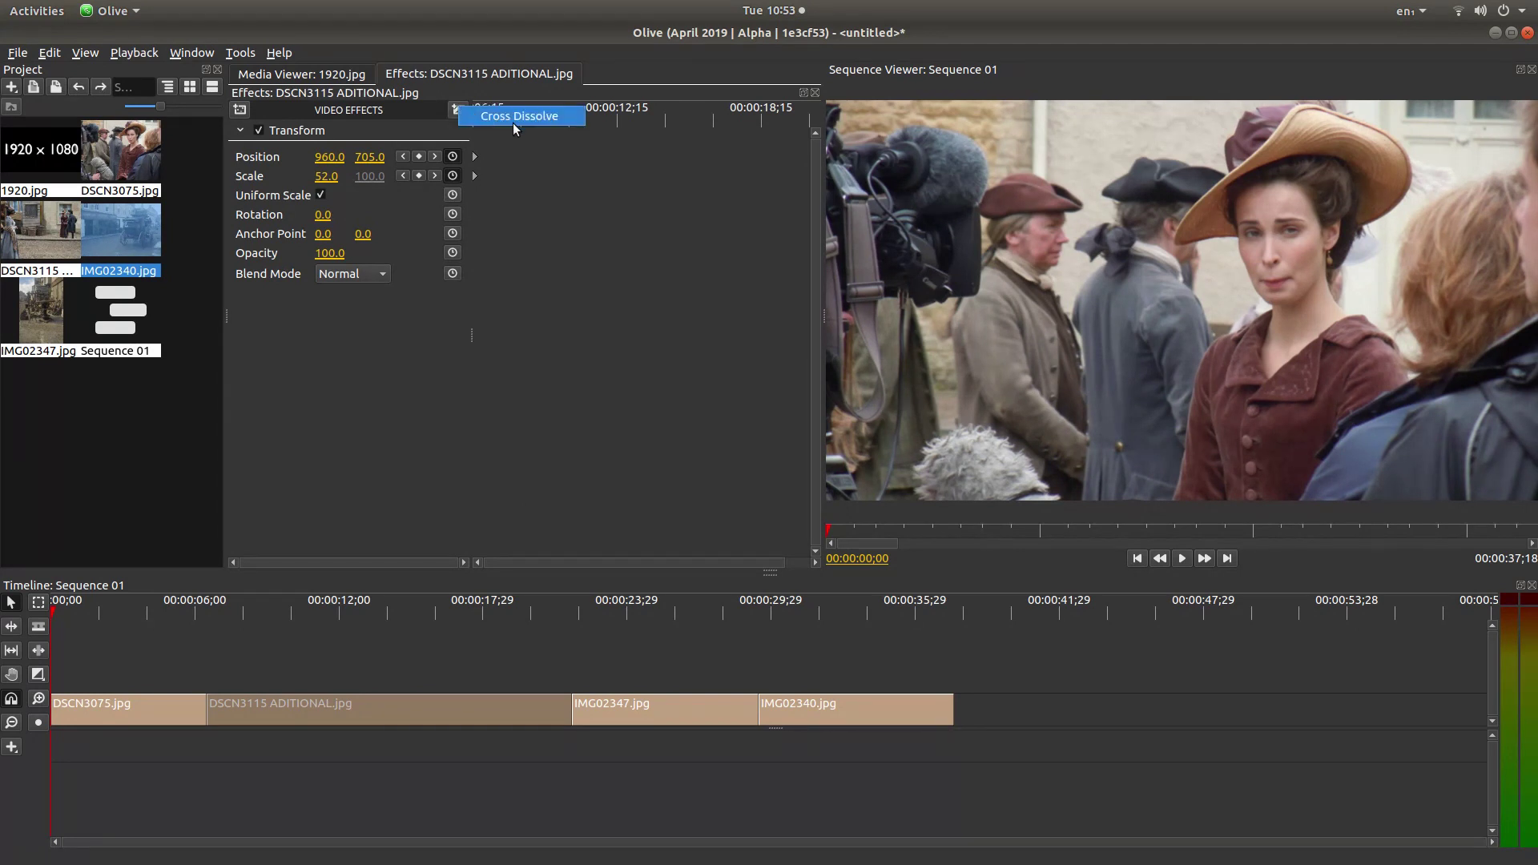
{"action": "left_click", "coordinate": [515, 117]}
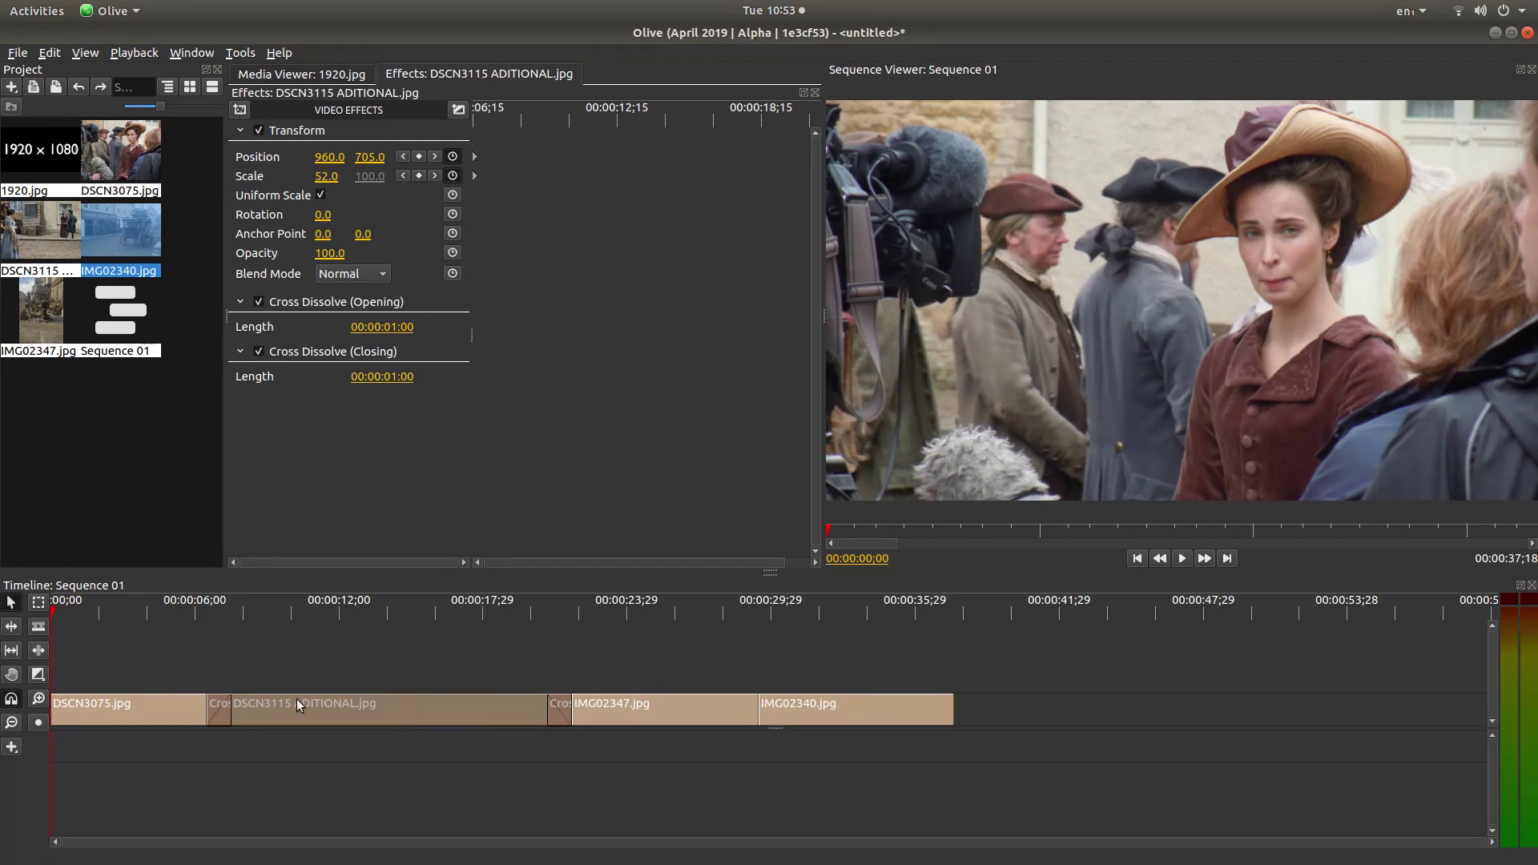
Lift DSCN3115 ADITIONAL.jpg onto the upper track over DSCN3075.jpg and slide IMG02347.jpg earlier beneath it.
{"action": "left_click", "coordinate": [372, 714]}
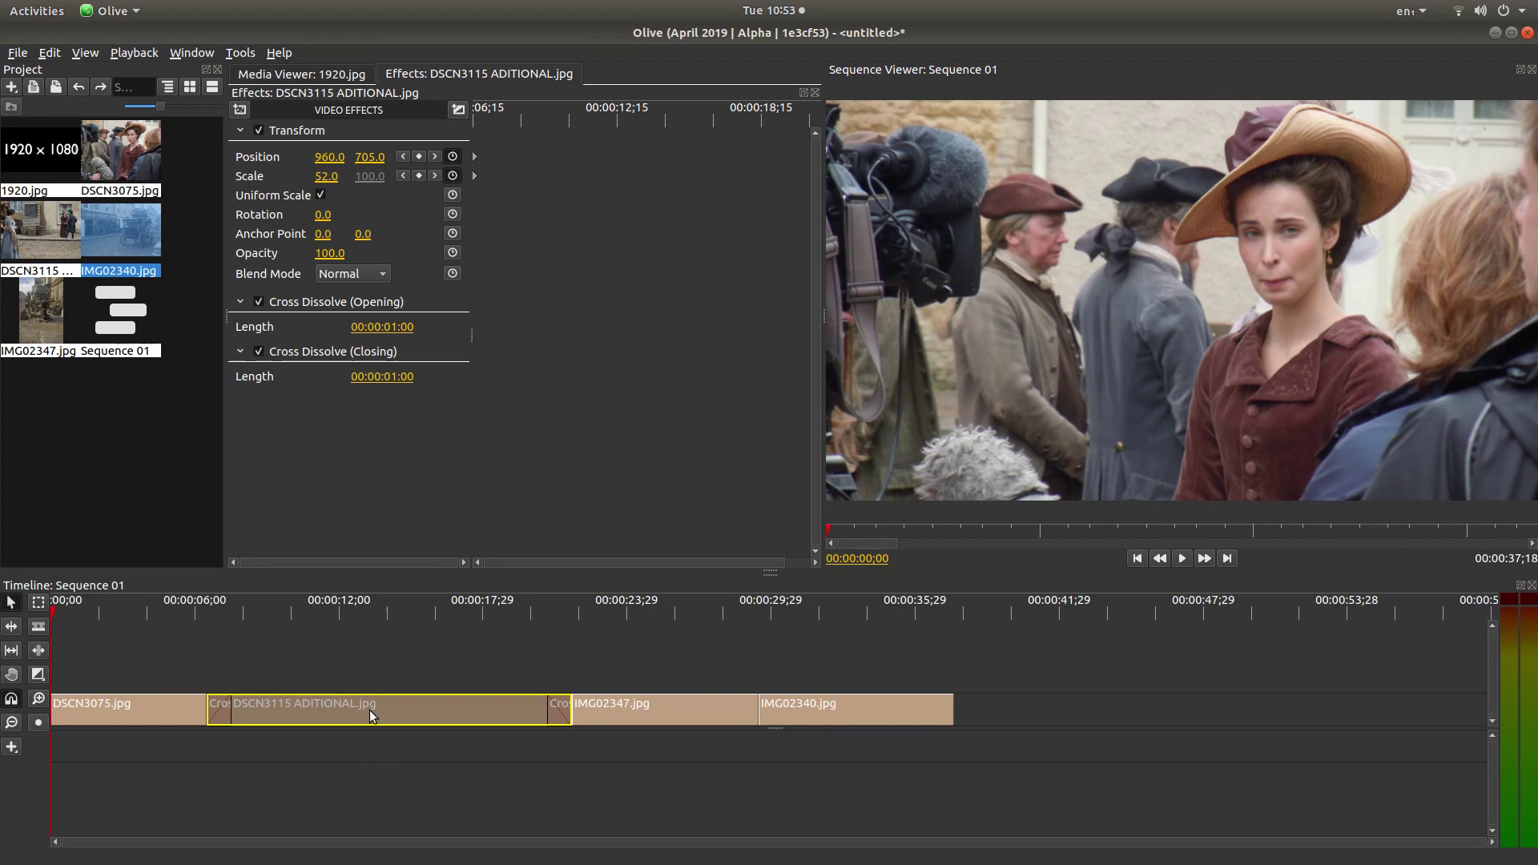
{"action": "left_click_drag", "start_coordinate": [372, 715], "coordinate": [355, 688]}
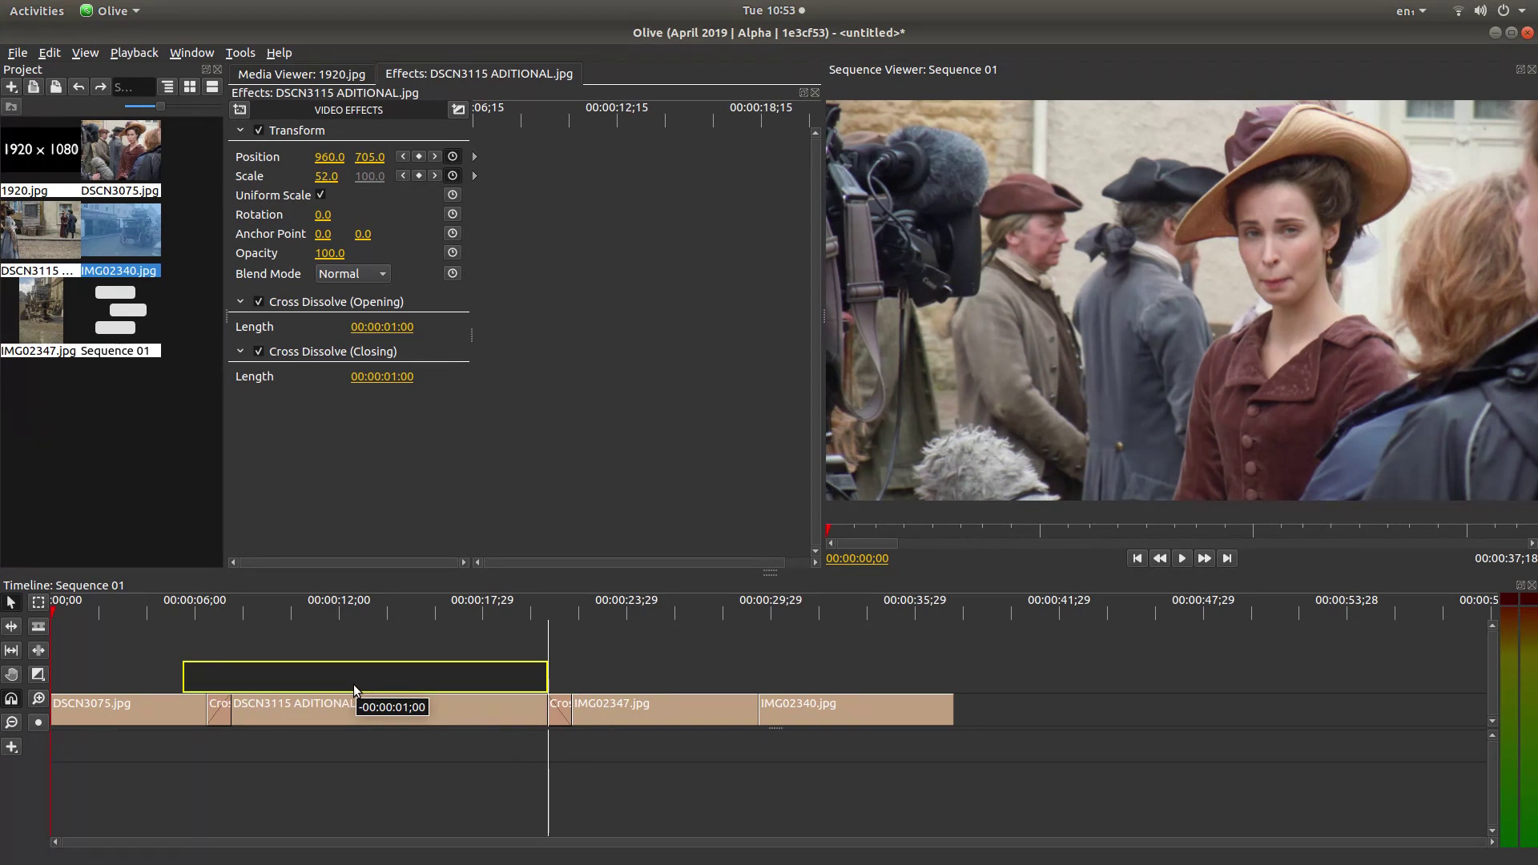
{"action": "left_click_drag", "start_coordinate": [354, 687], "coordinate": [354, 687]}
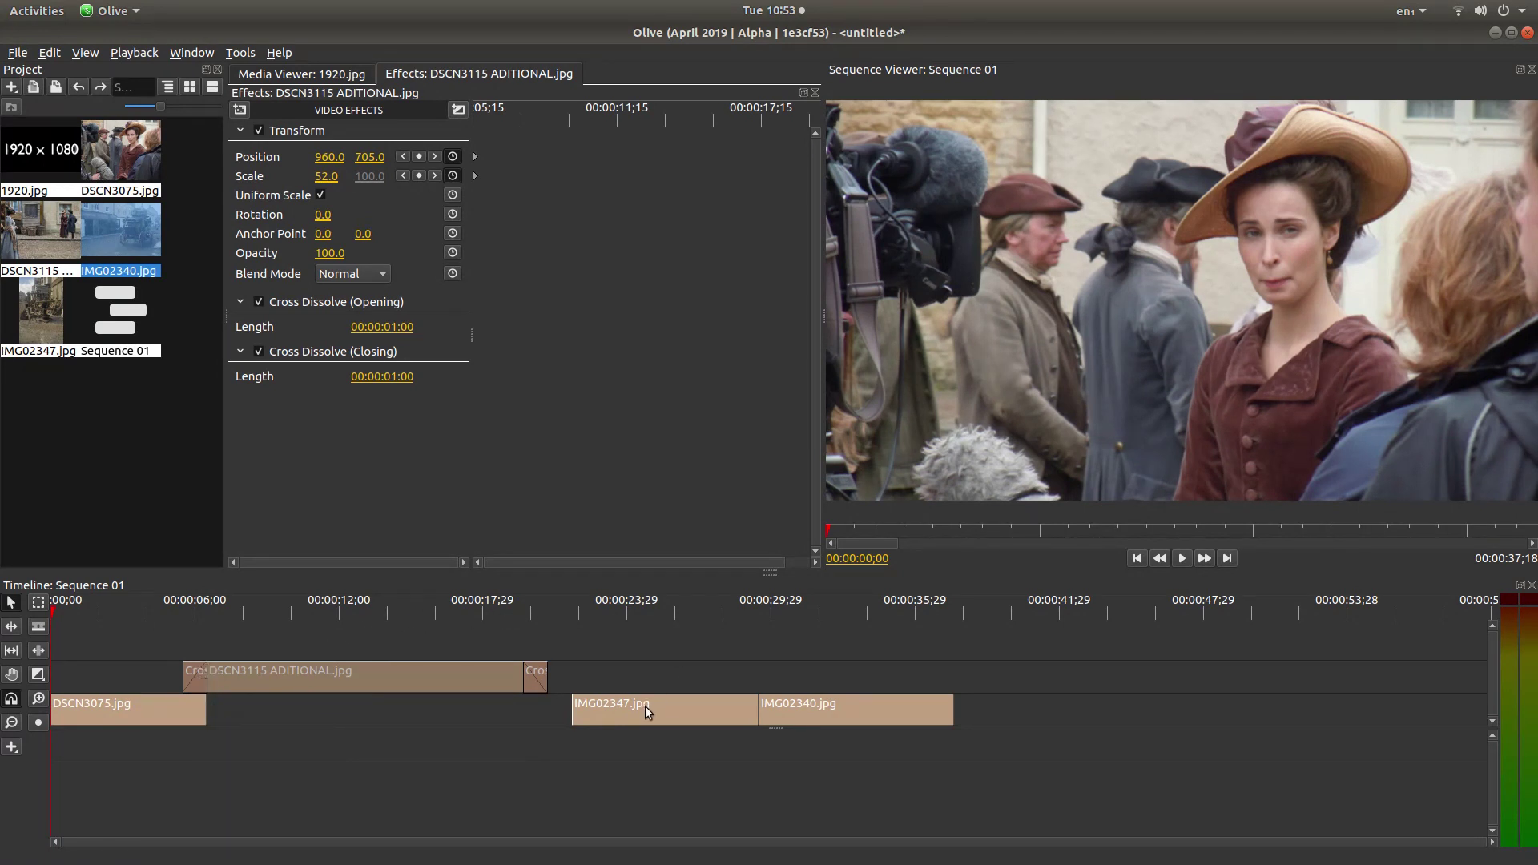
{"action": "left_click_drag", "start_coordinate": [663, 711], "coordinate": [618, 707]}
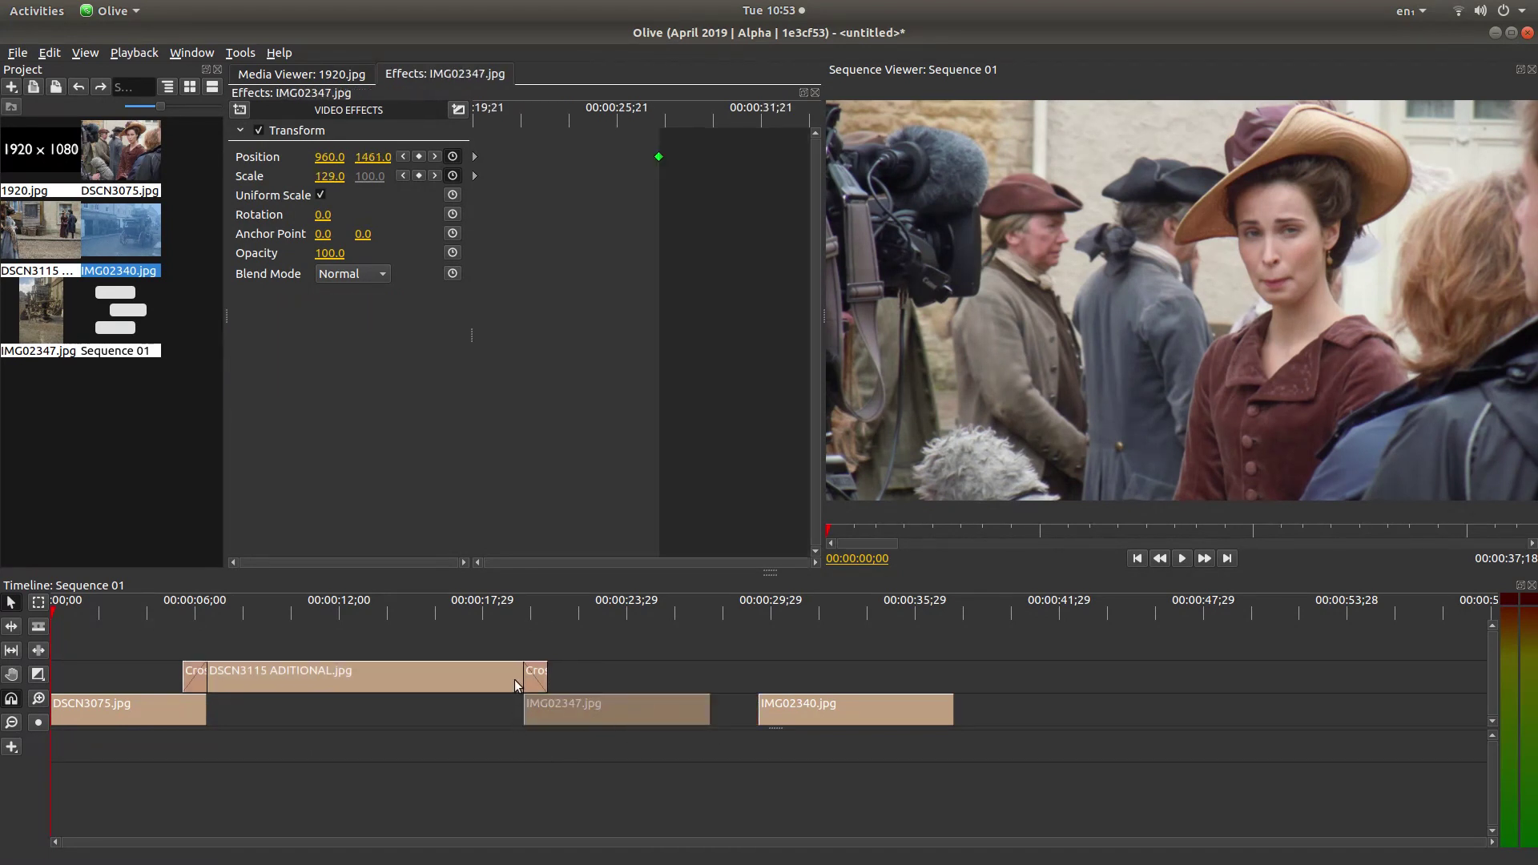
Give IMG02340.jpg a Cross Dissolve with a one-frame closing length, and move it to the upper track.
{"action": "left_click", "coordinate": [824, 704]}
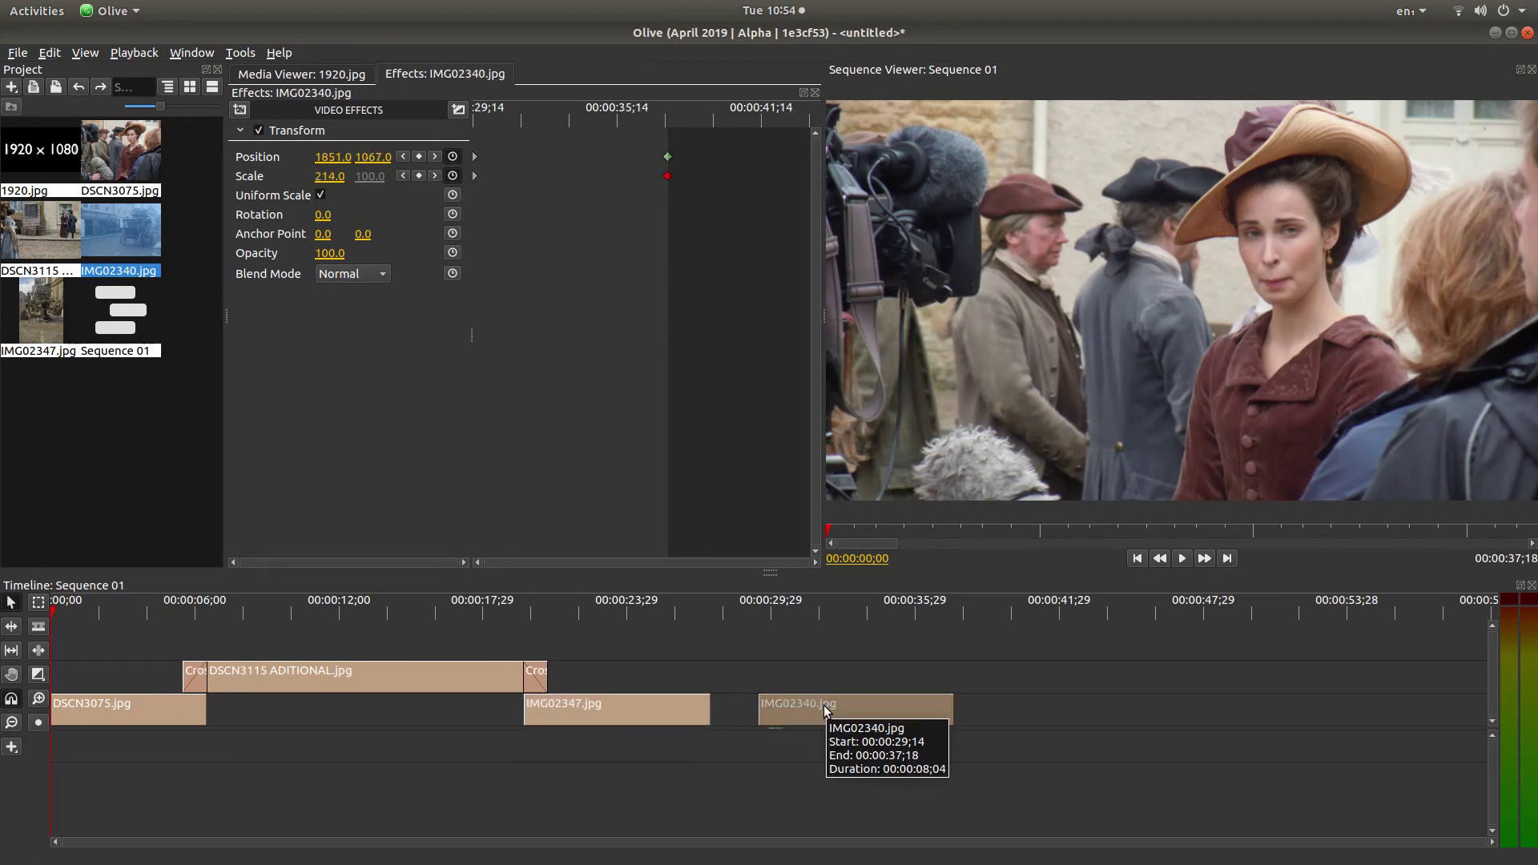
{"action": "left_click", "coordinate": [459, 111]}
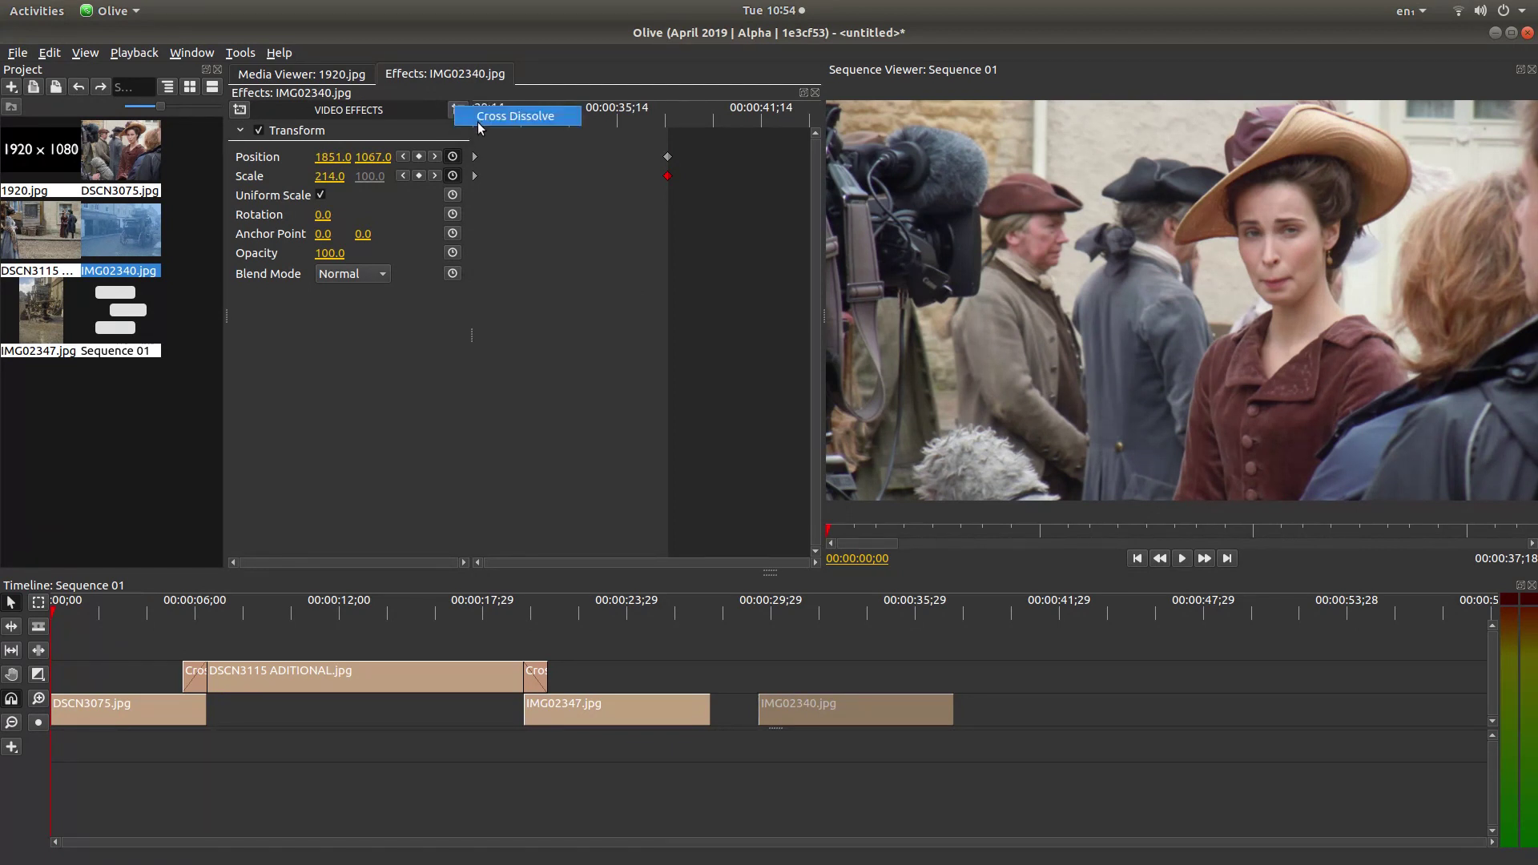
{"action": "left_click", "coordinate": [515, 116]}
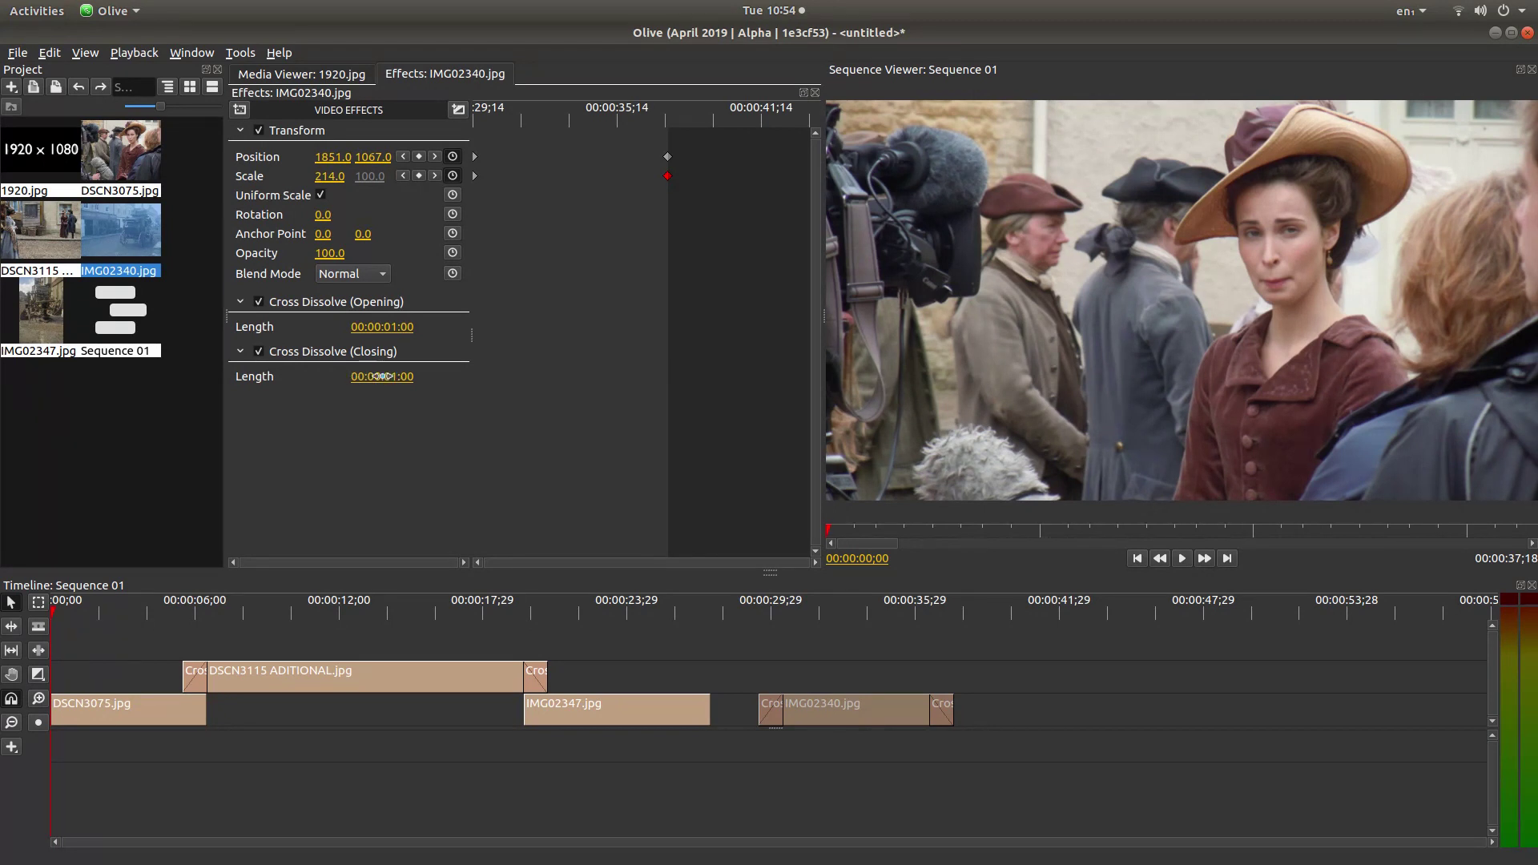
{"action": "left_click_drag", "start_coordinate": [382, 377], "coordinate": [337, 376]}
{"action": "left_click_drag", "start_coordinate": [879, 705], "coordinate": [804, 673]}
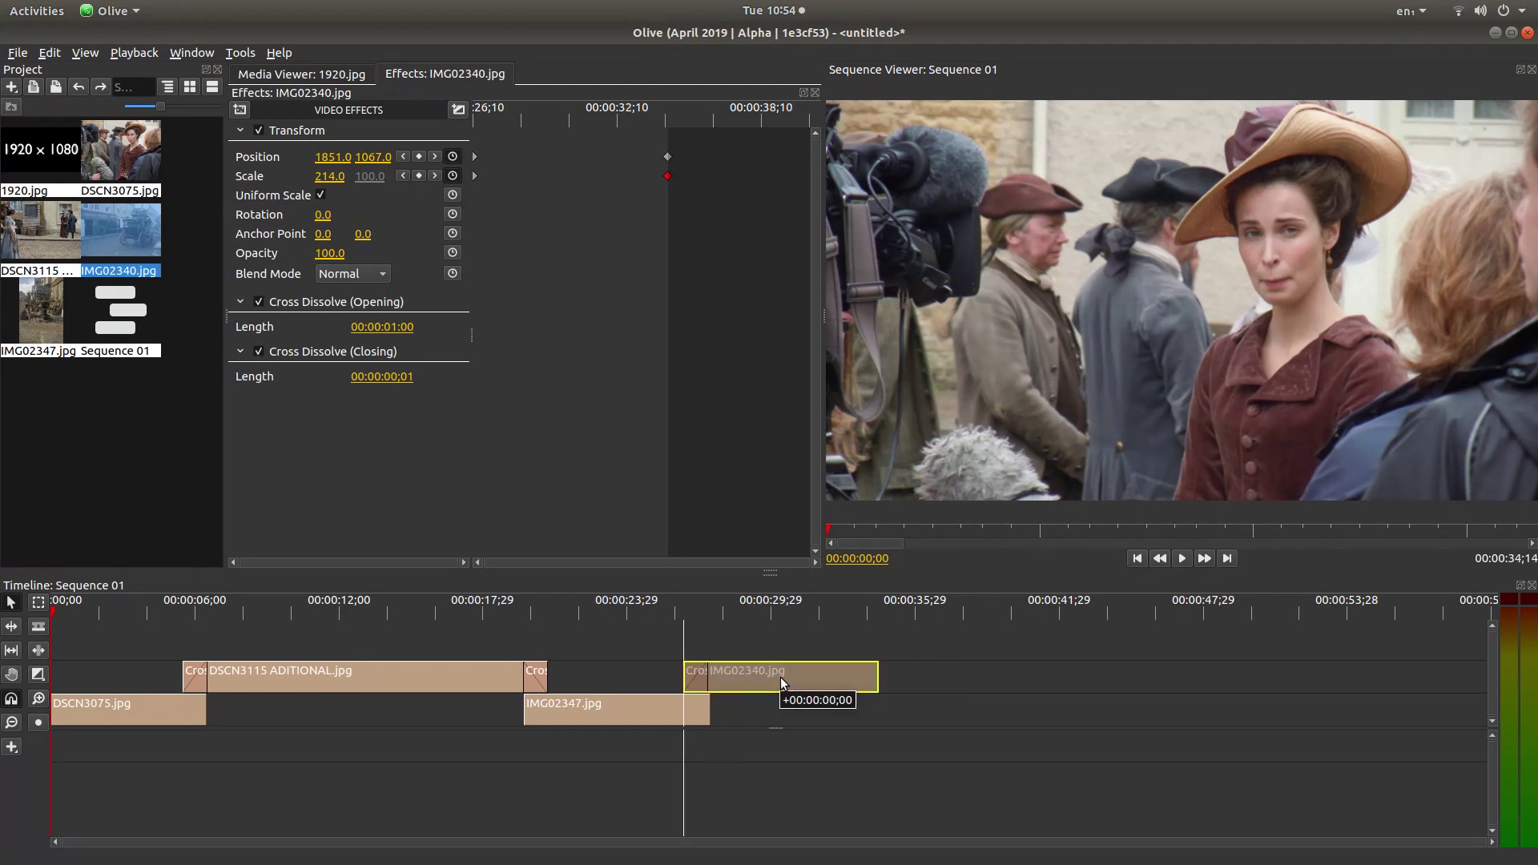
{"action": "left_click", "coordinate": [705, 626]}
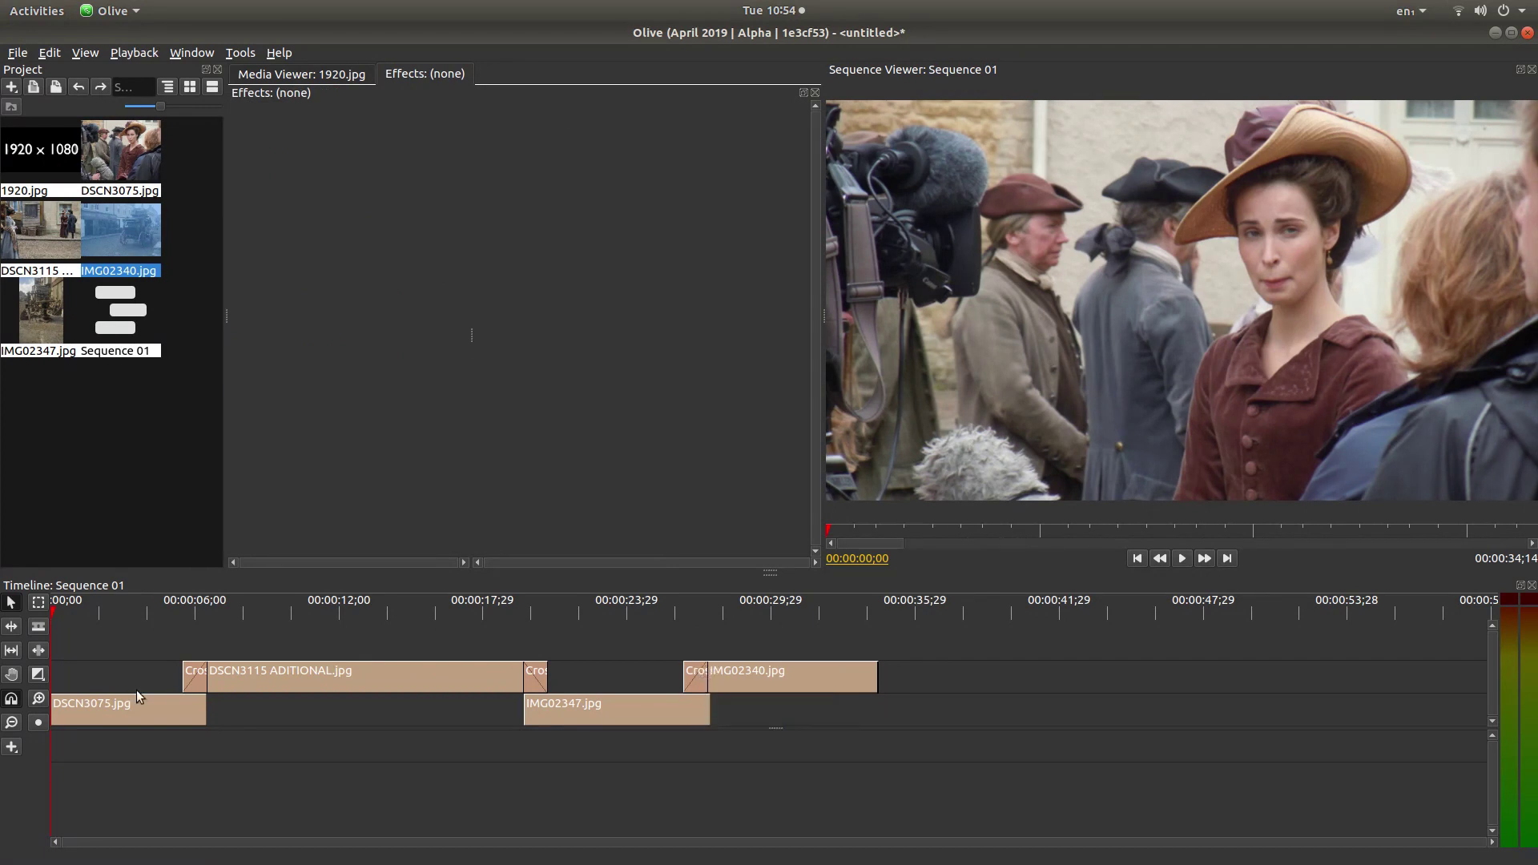
Play the slideshow from DSCN3075.jpg up to 00:00:21;04 to preview the dissolves.
{"action": "left_click", "coordinate": [101, 710]}
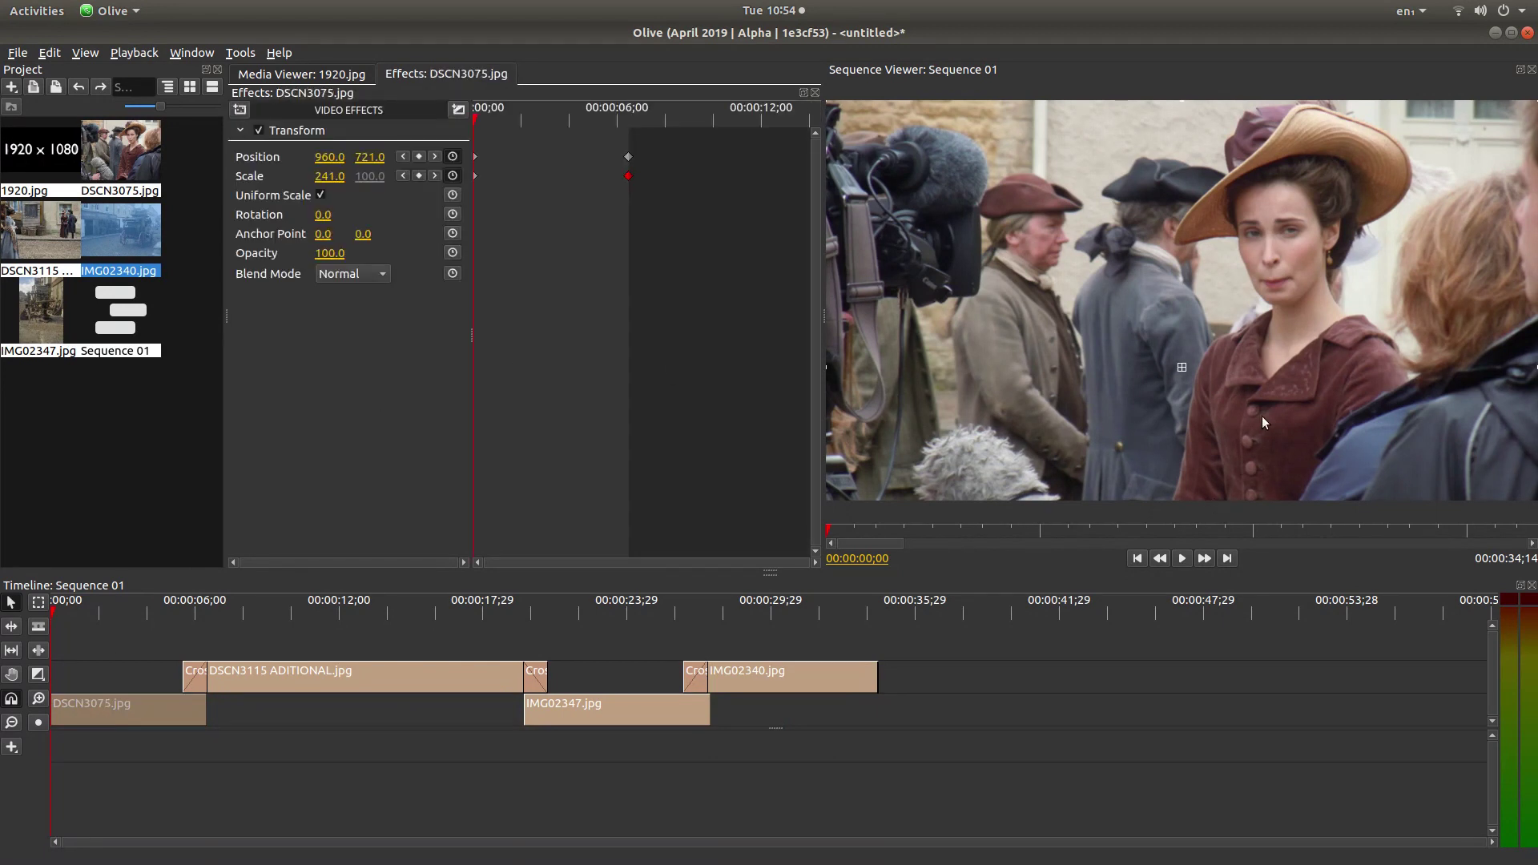
{"action": "left_click", "coordinate": [1182, 558]}
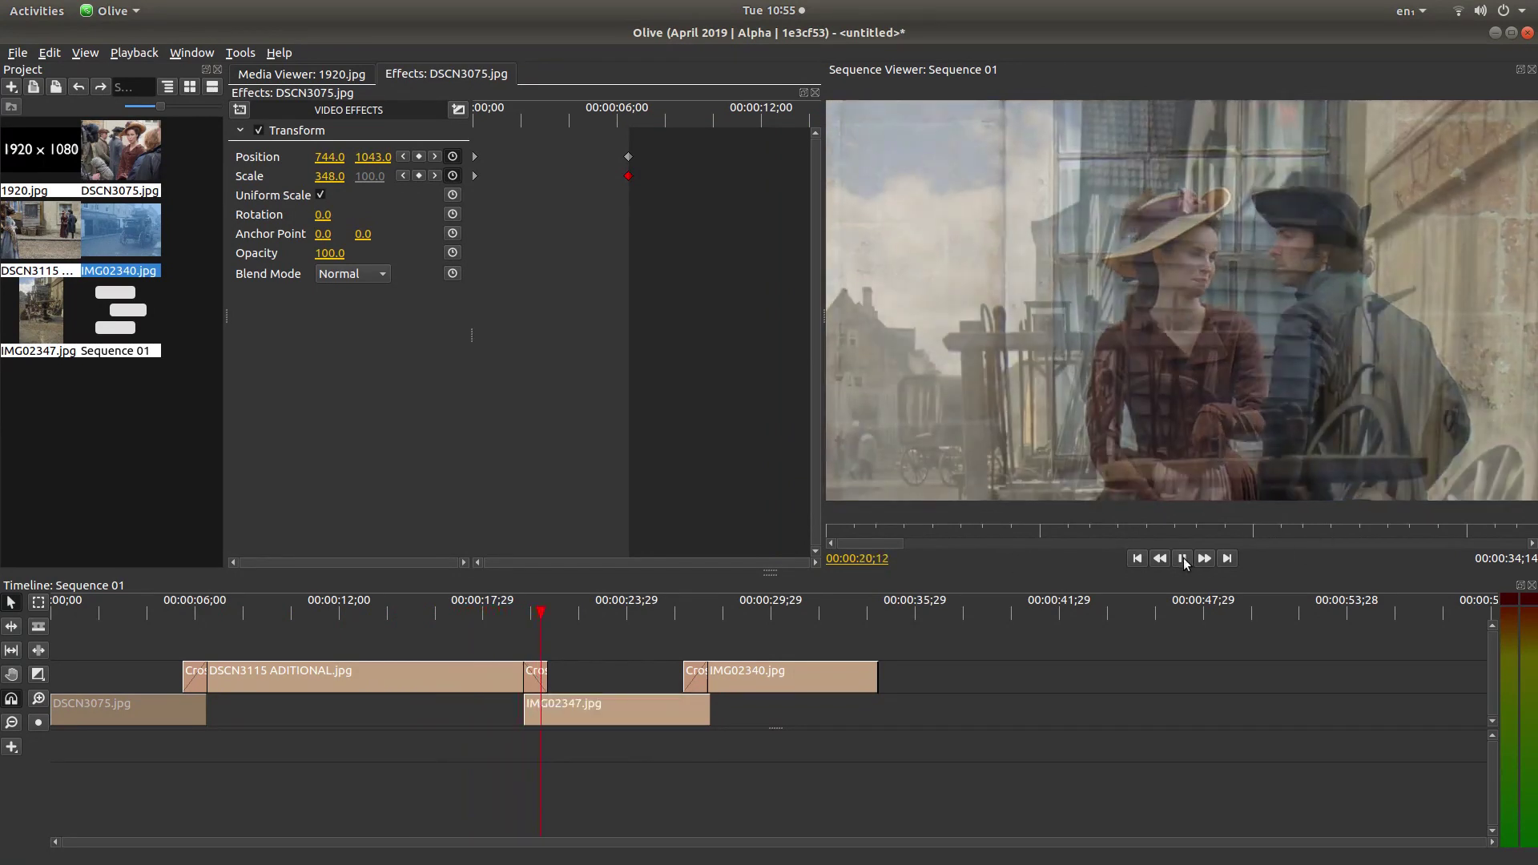
{"action": "left_click", "coordinate": [1182, 559]}
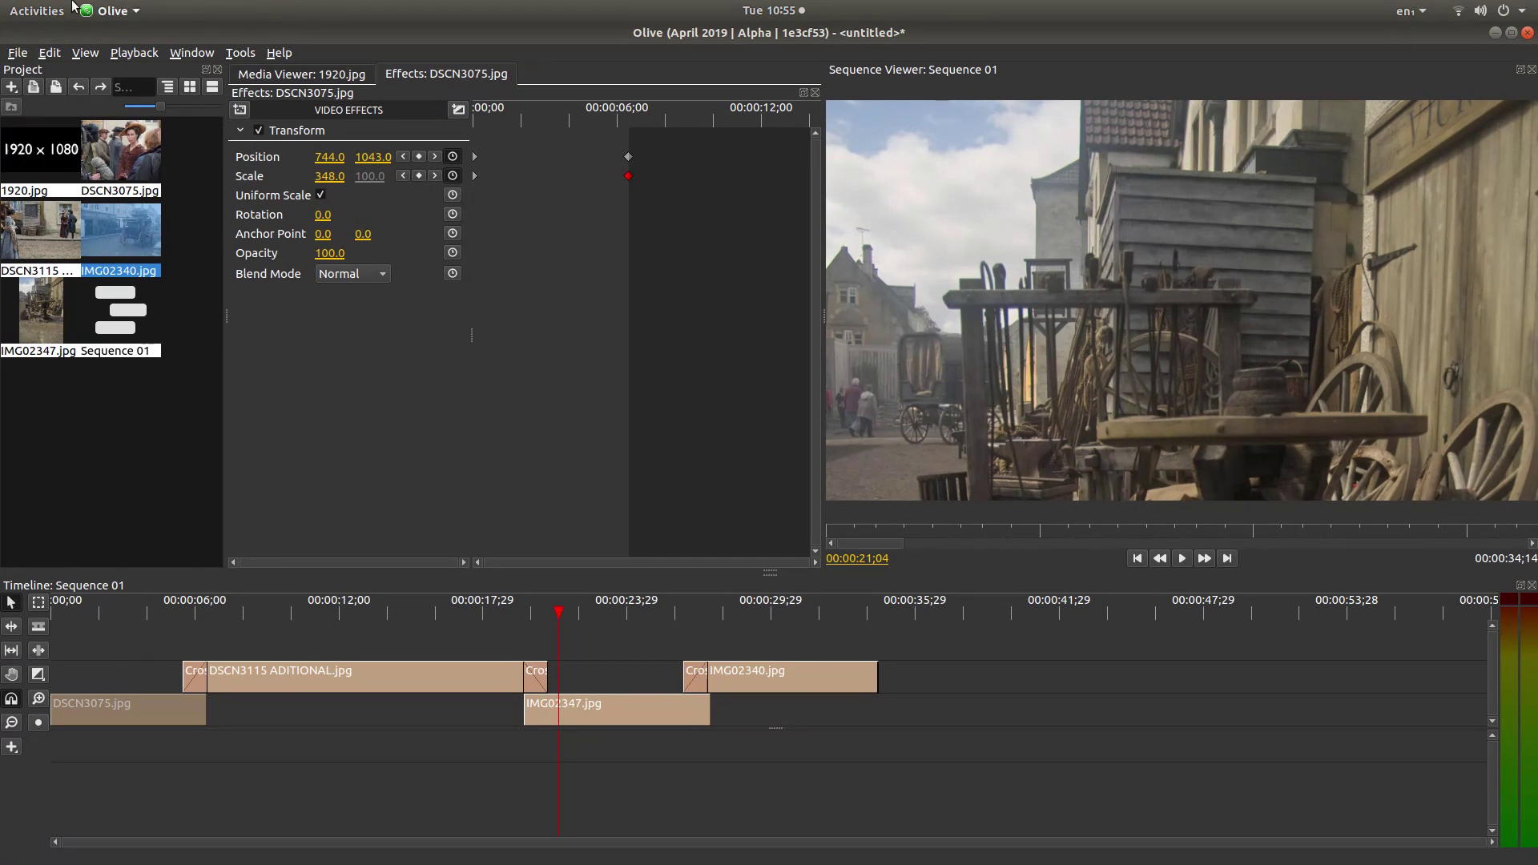
Open Sequence 01's export settings with MPEG-4 Video format, 1920×1080 and a 50.00 frame rate.
{"action": "left_click", "coordinate": [17, 54]}
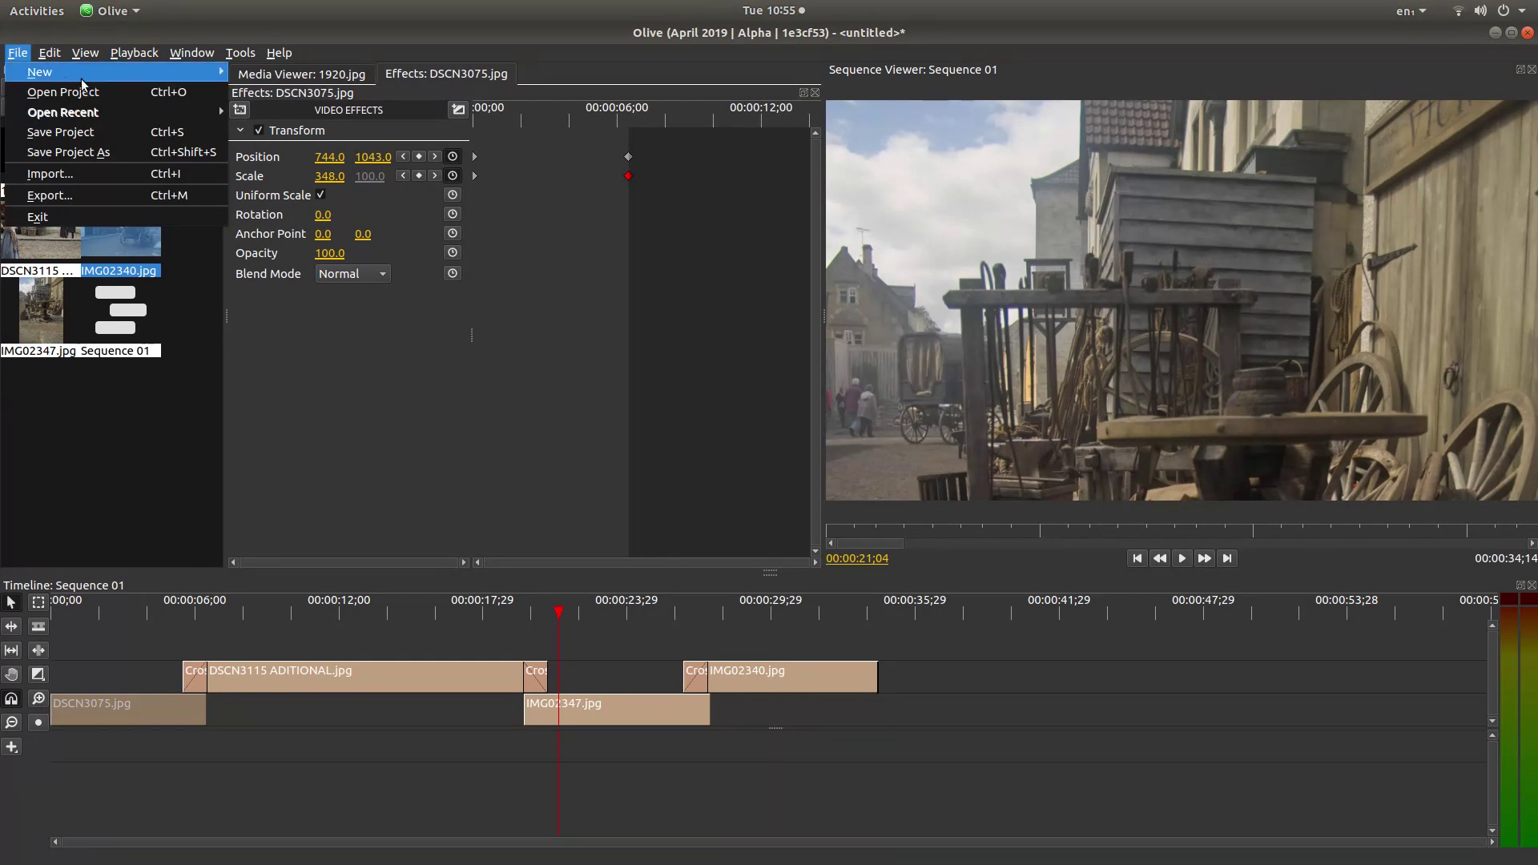
{"action": "left_click", "coordinate": [62, 192]}
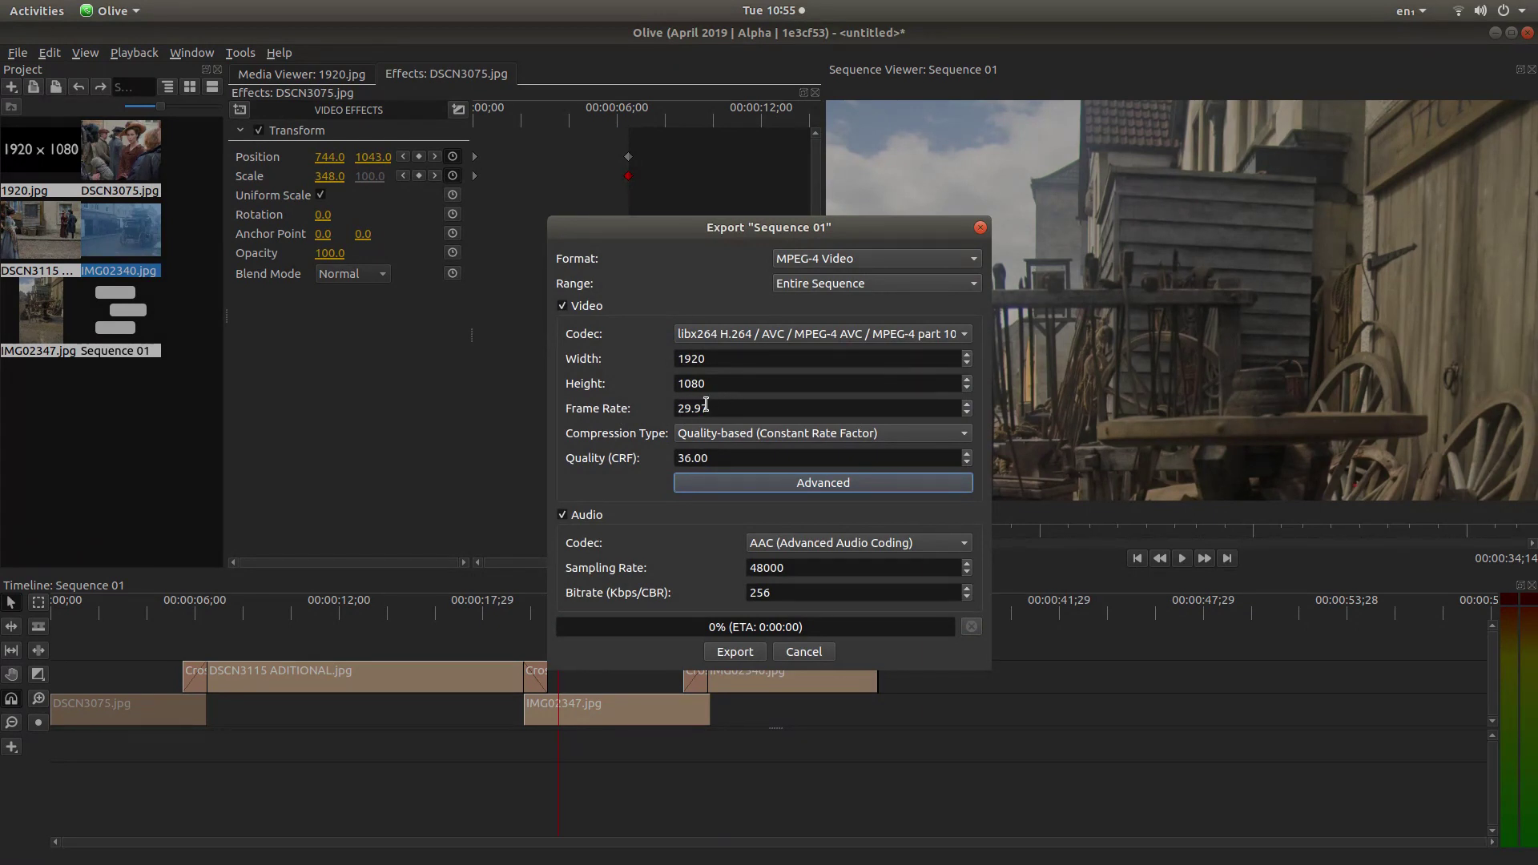
{"action": "left_click", "coordinate": [968, 403]}
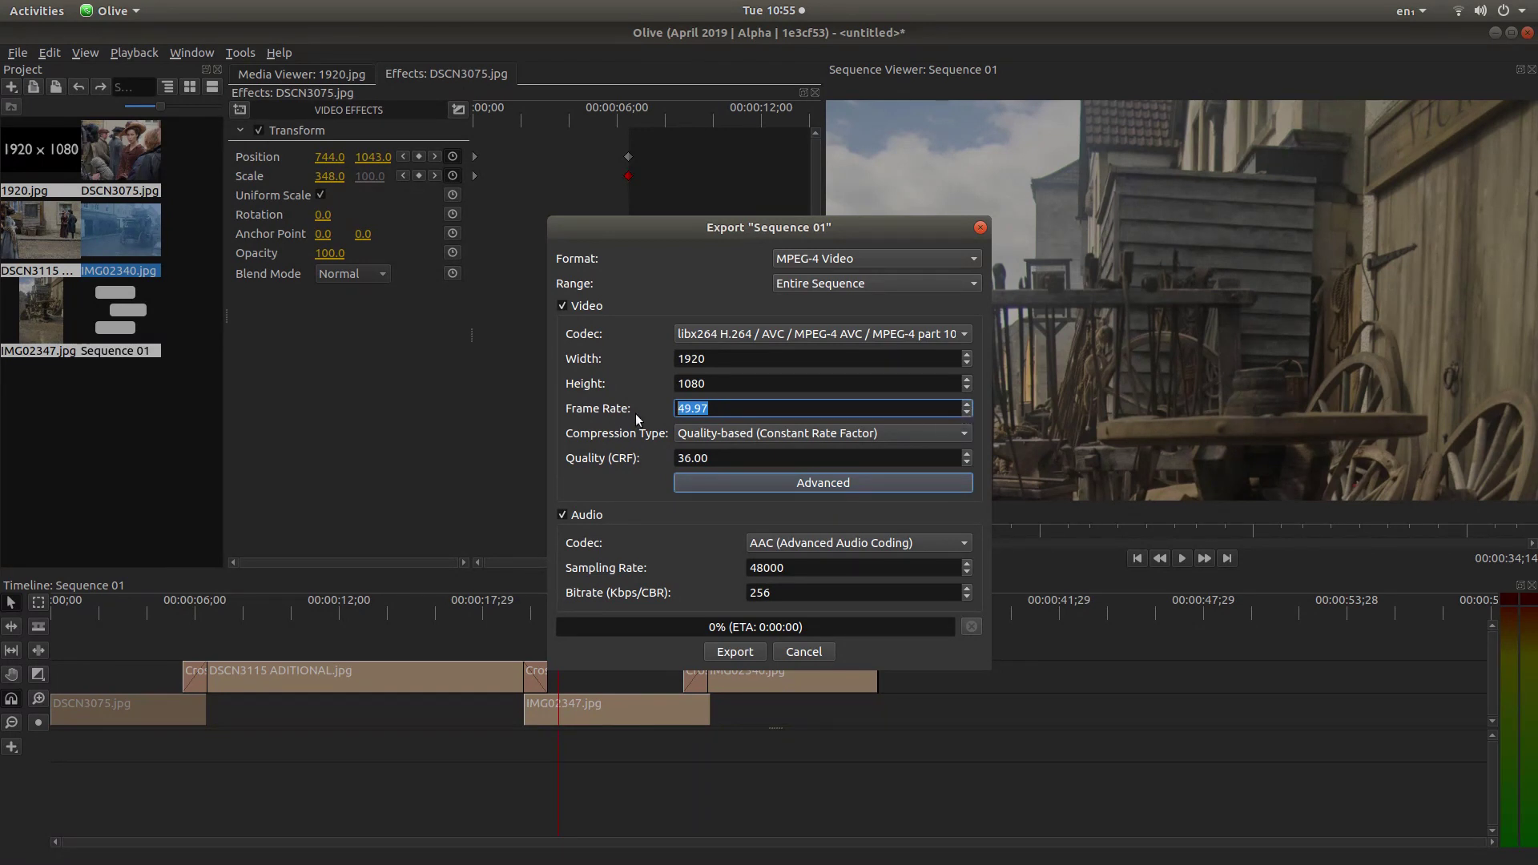
{"action": "left_click_drag", "start_coordinate": [710, 408], "coordinate": [678, 407]}
{"action": "key", "text": "Return"}
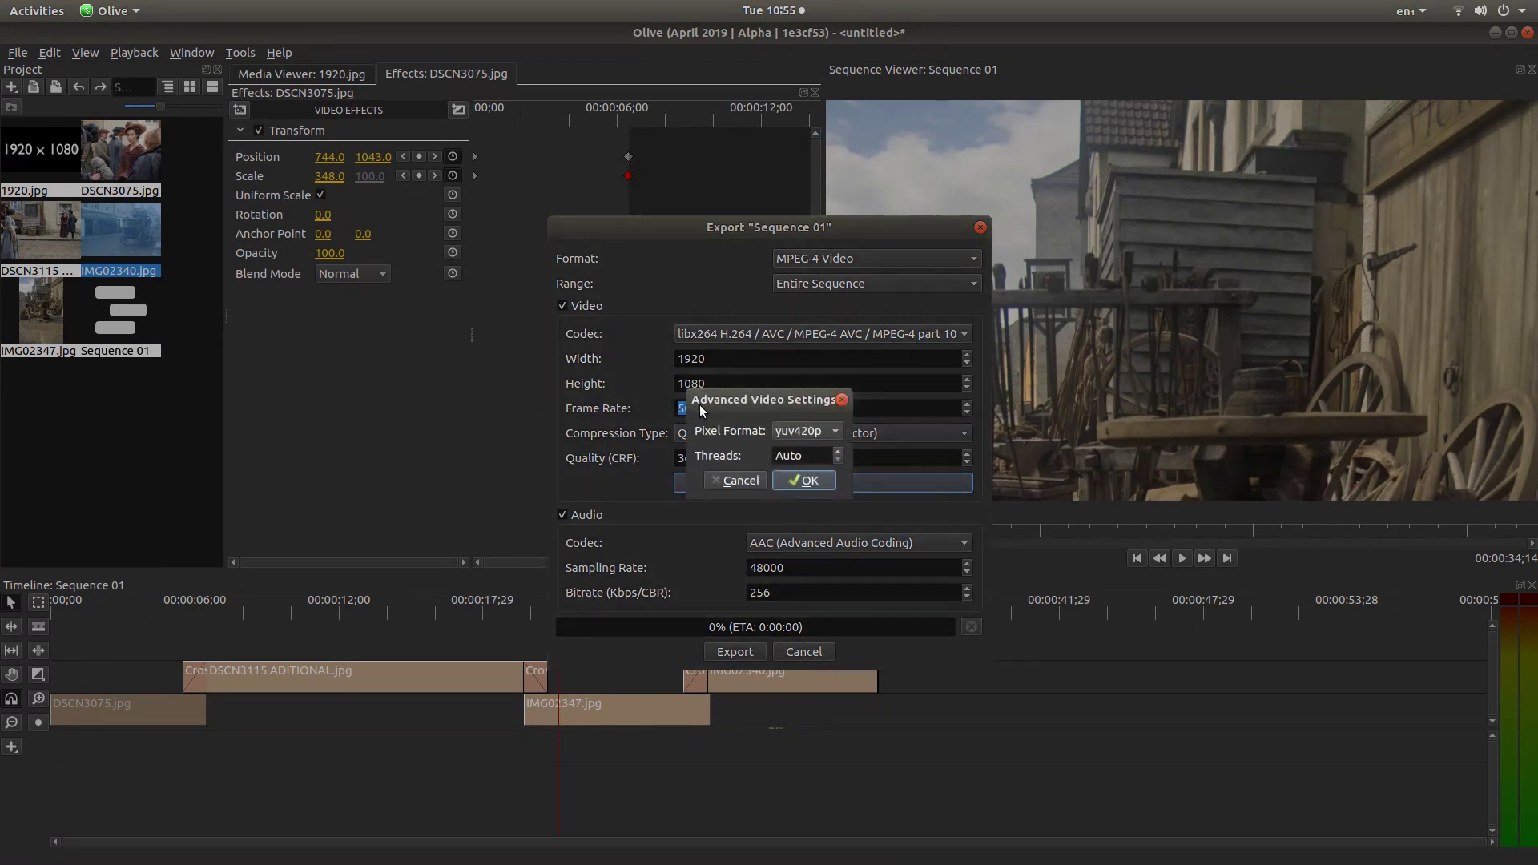
{"action": "left_click", "coordinate": [803, 480]}
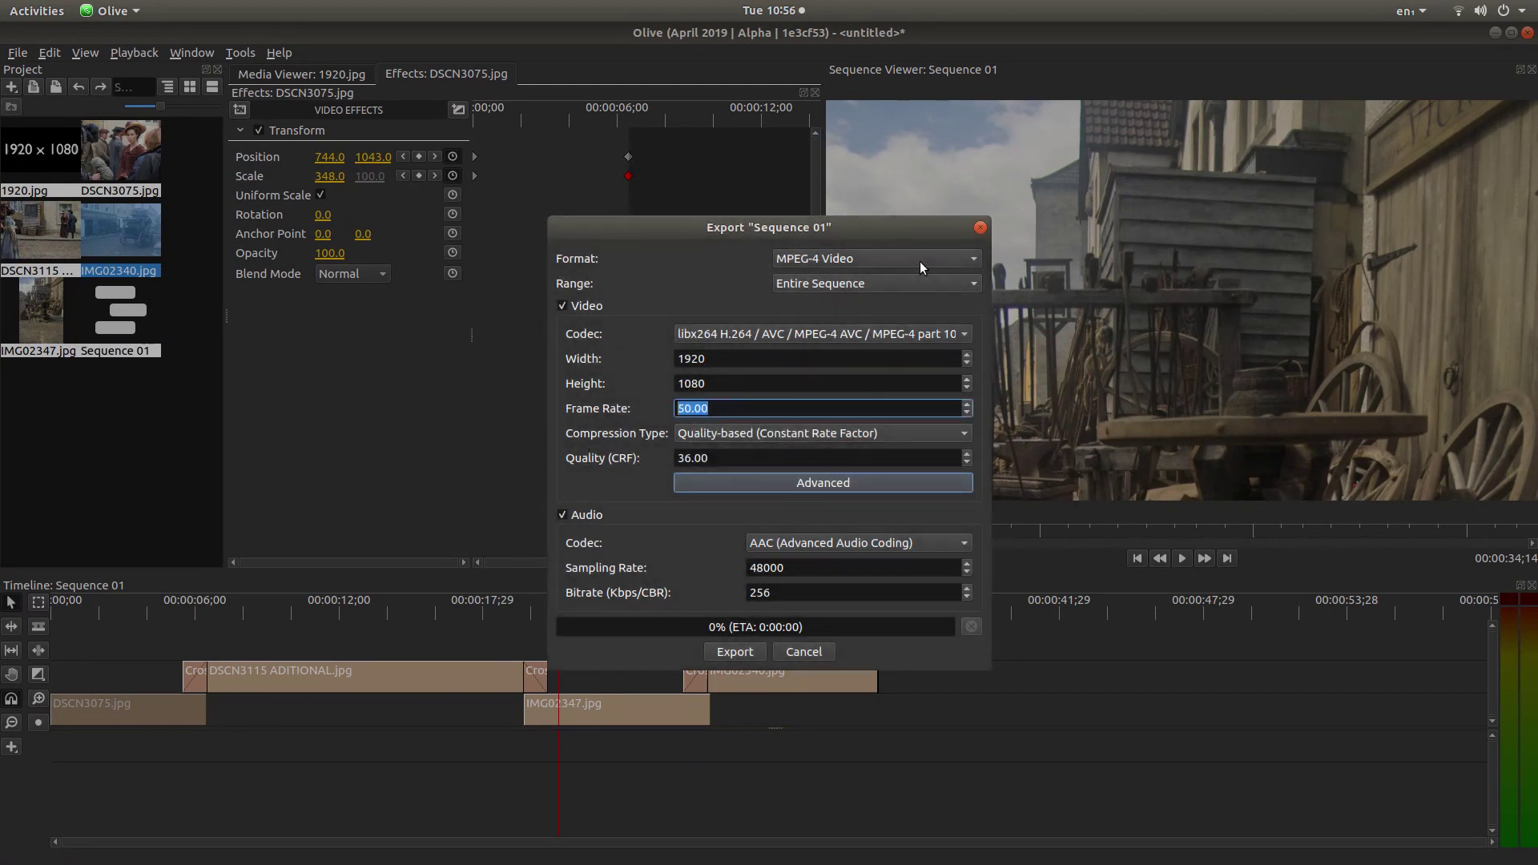
{"action": "left_click", "coordinate": [823, 255]}
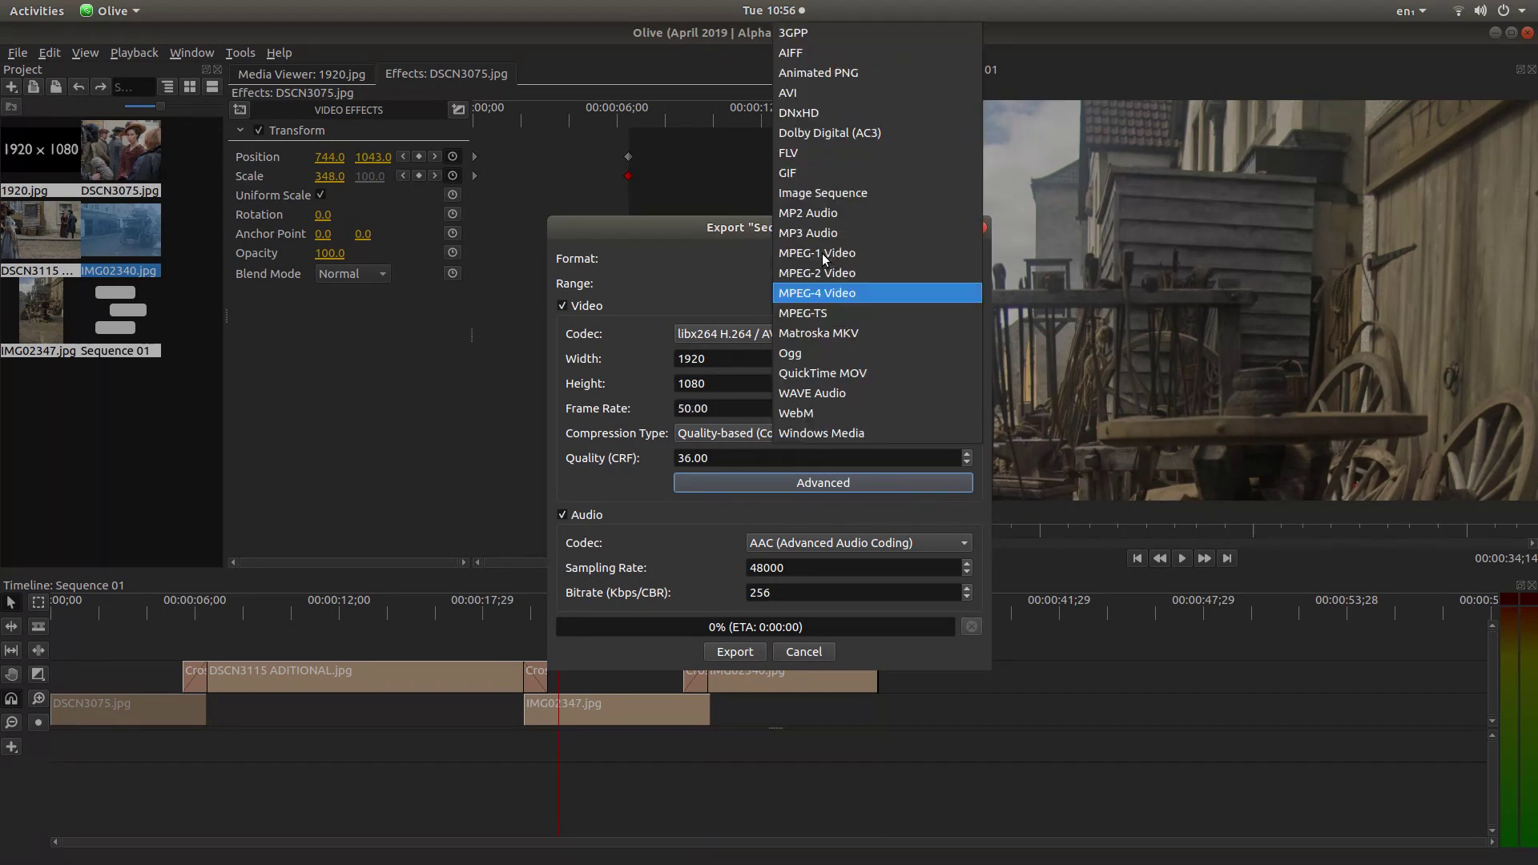
{"action": "left_click", "coordinate": [684, 228]}
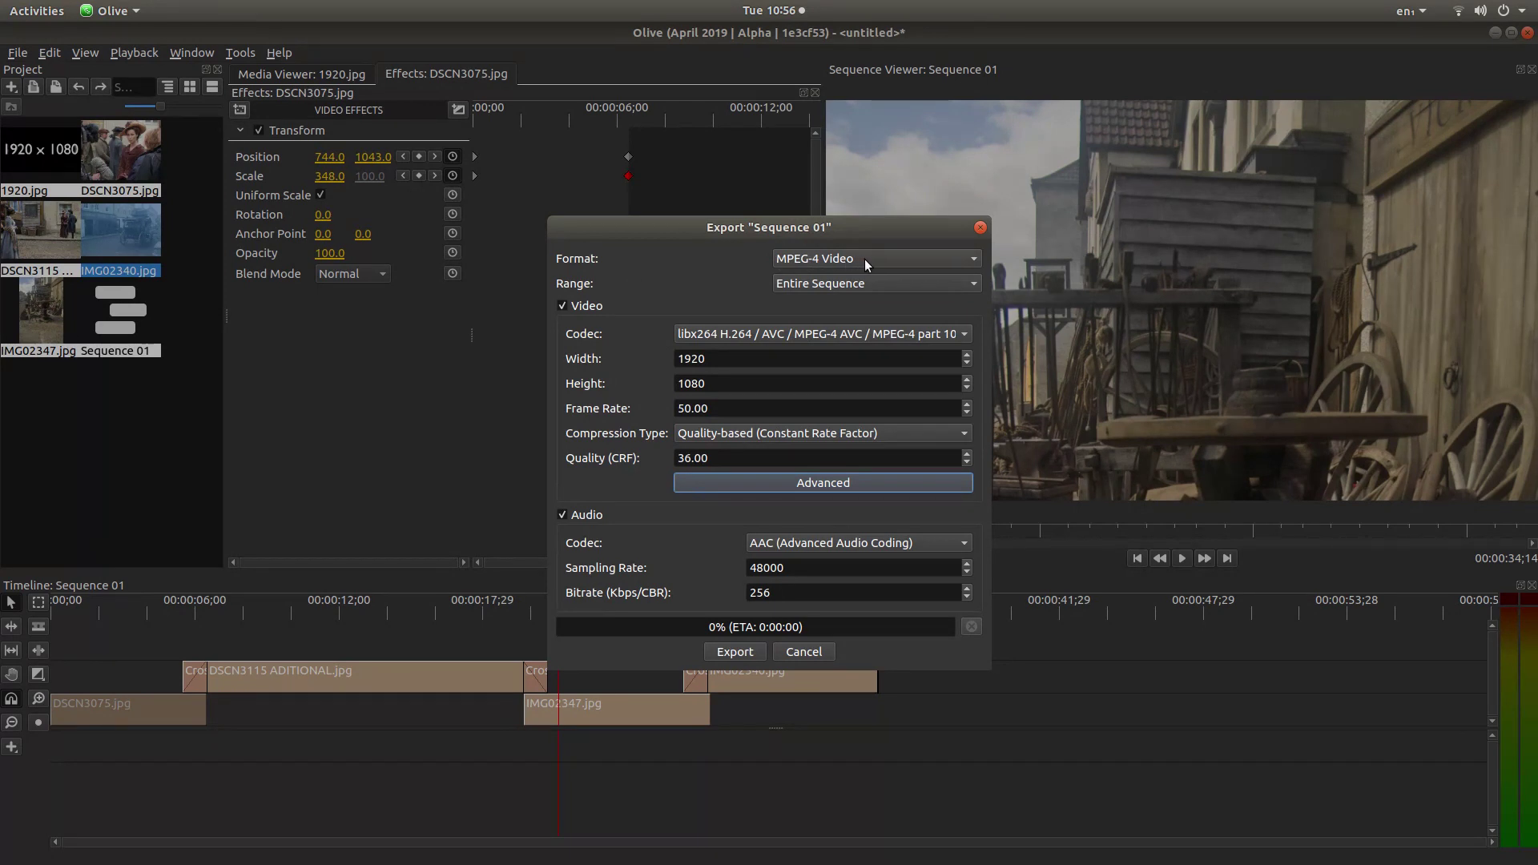
Export Sequence 01 to the Desktop as SLIDE.mp4.
{"action": "left_click", "coordinate": [731, 650]}
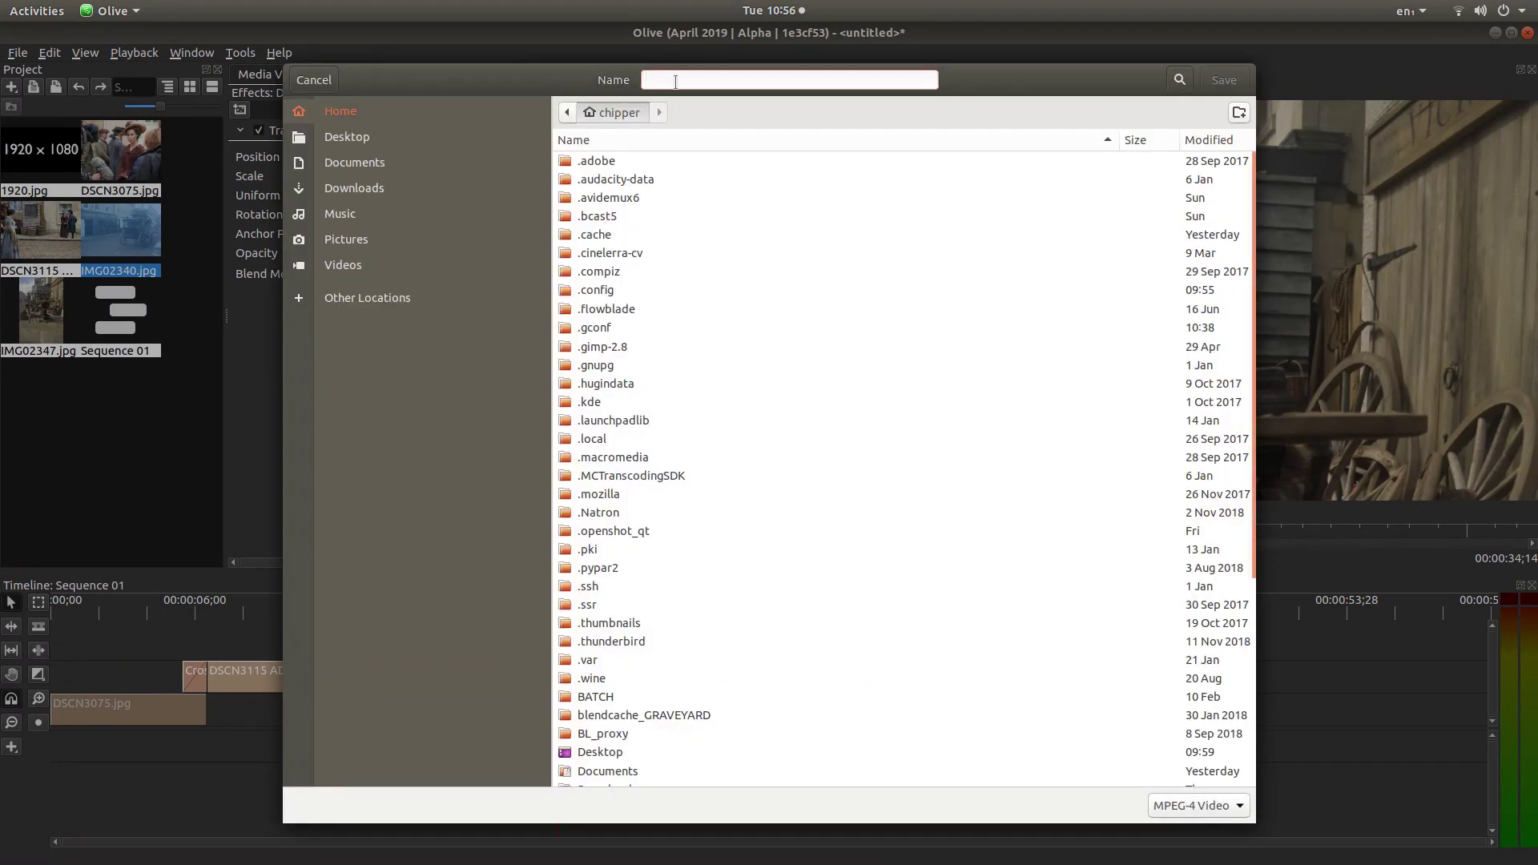
{"action": "left_click", "coordinate": [373, 139]}
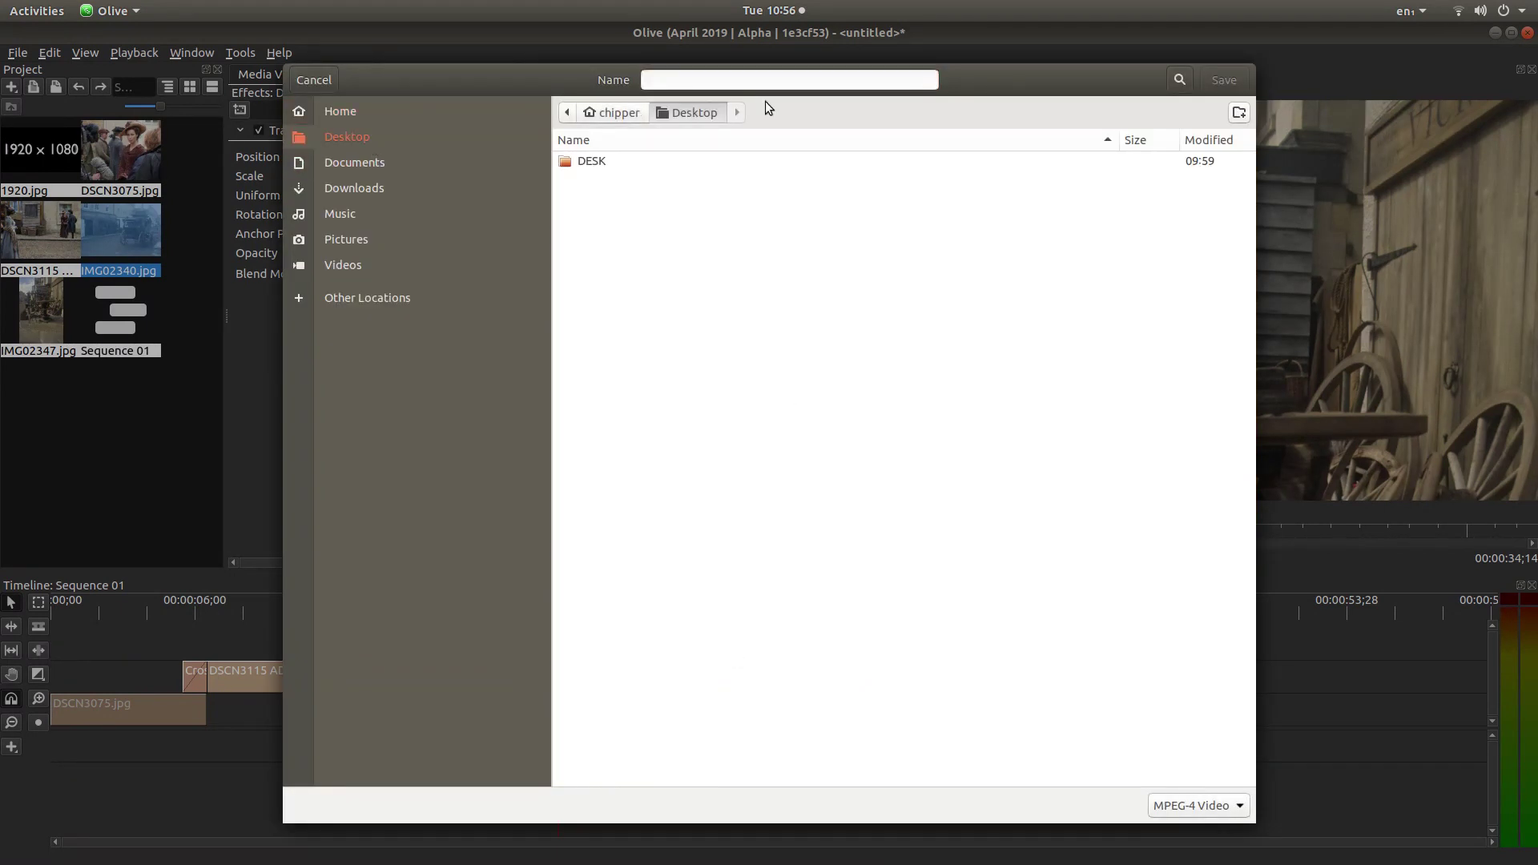
{"action": "left_click", "coordinate": [688, 80]}
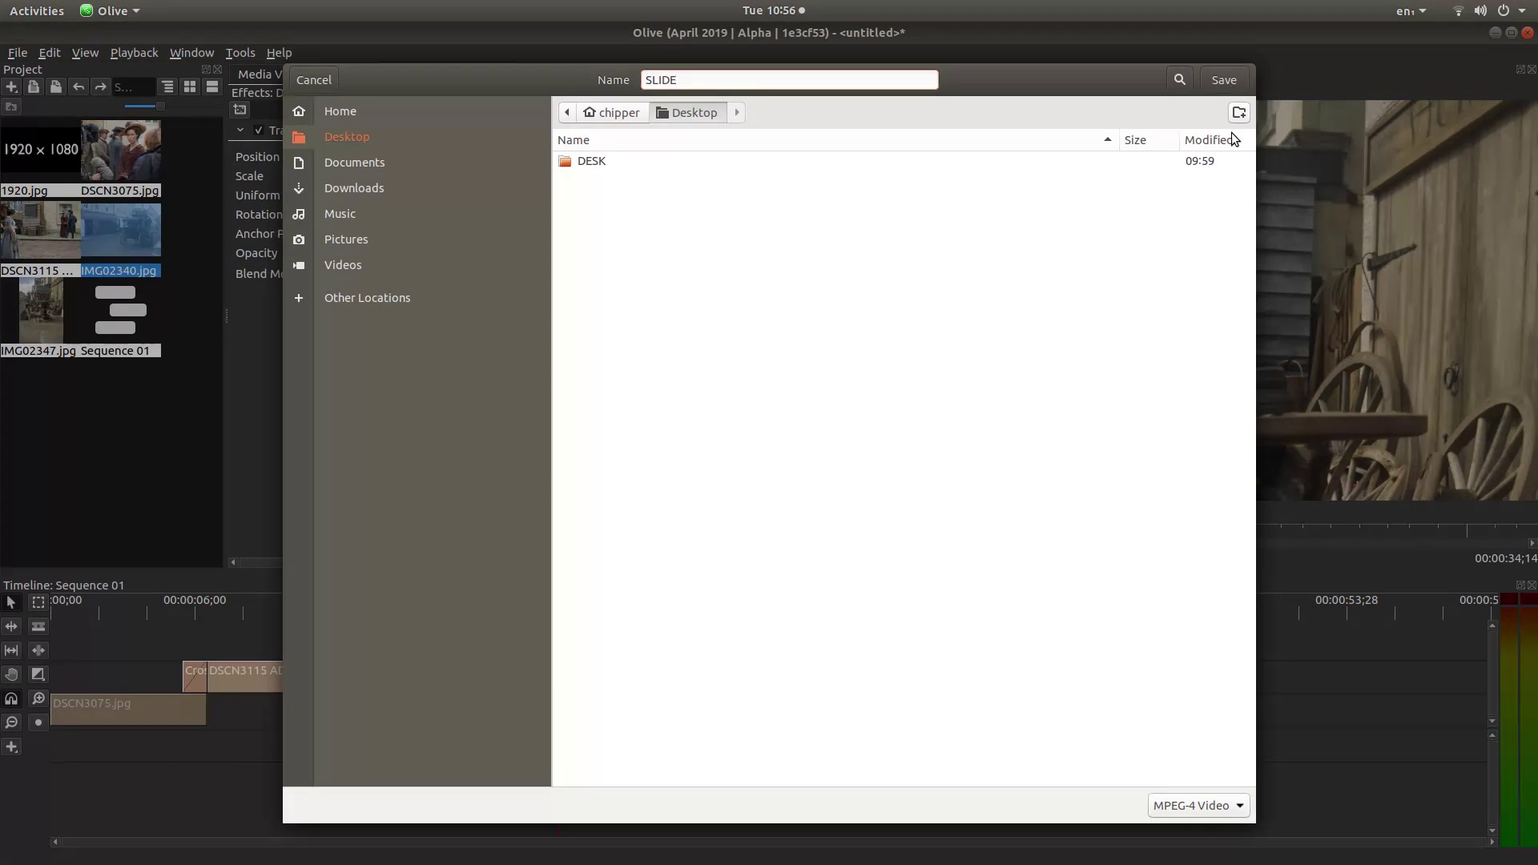
{"action": "left_click", "coordinate": [1226, 80]}
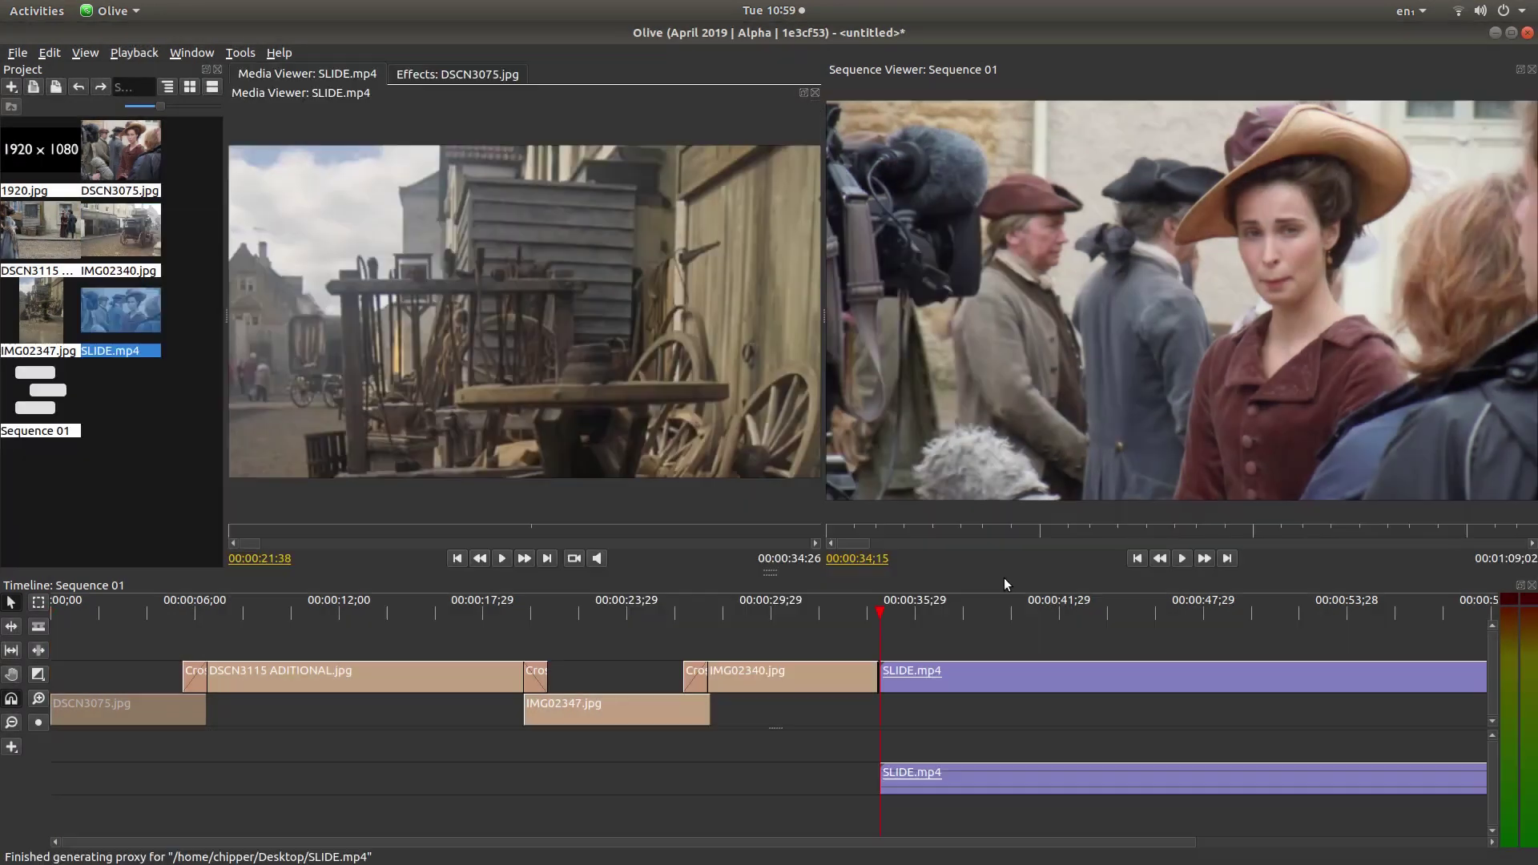
Play Sequence 01 from 00:00:34;15 into the imported SLIDE.mp4 clip to preview the exported slideshow.
{"action": "left_click", "coordinate": [1182, 558]}
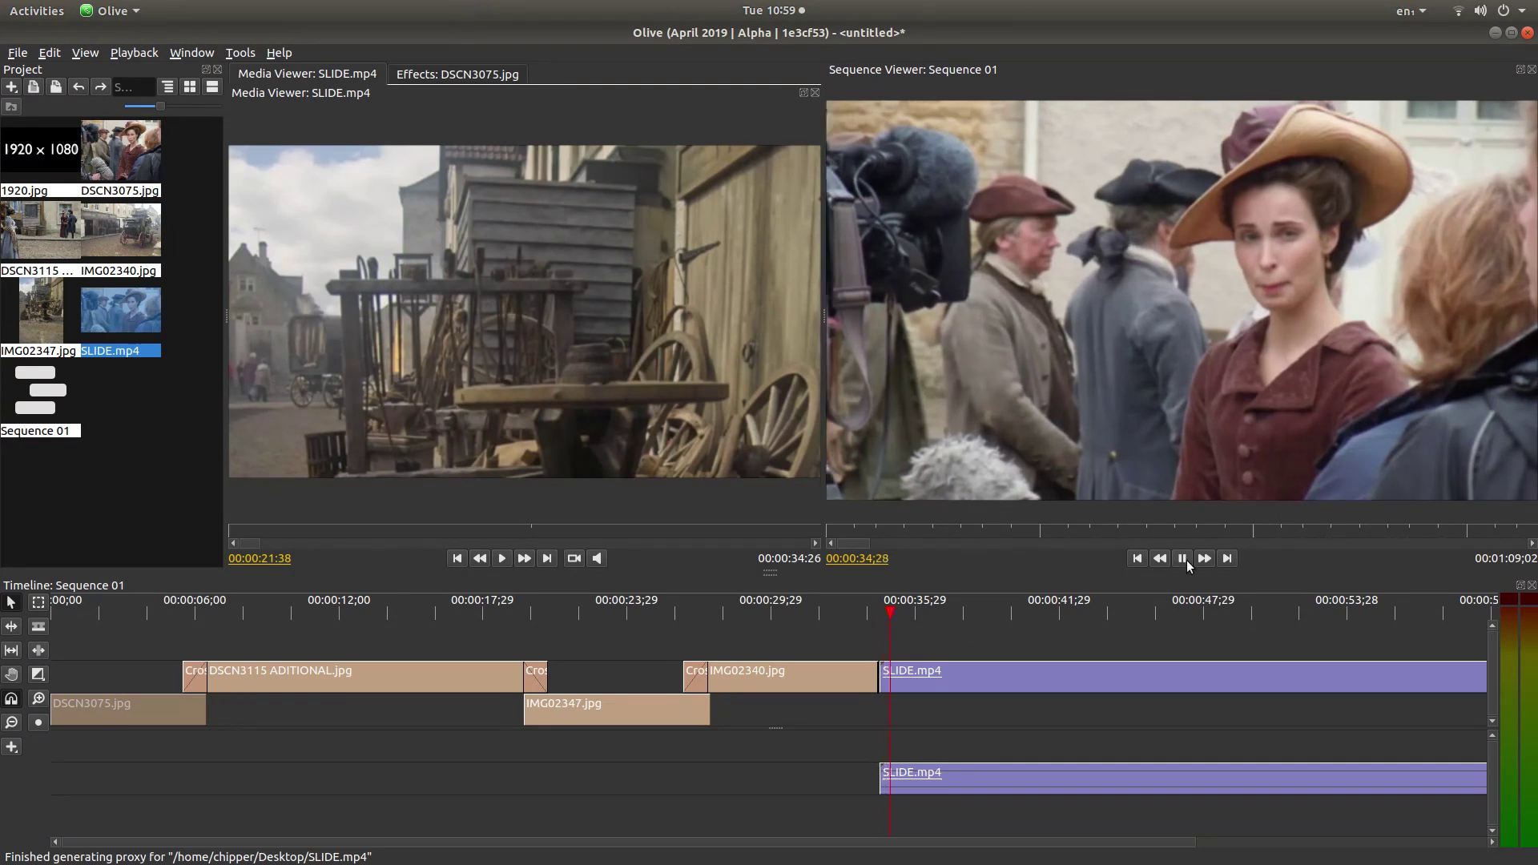